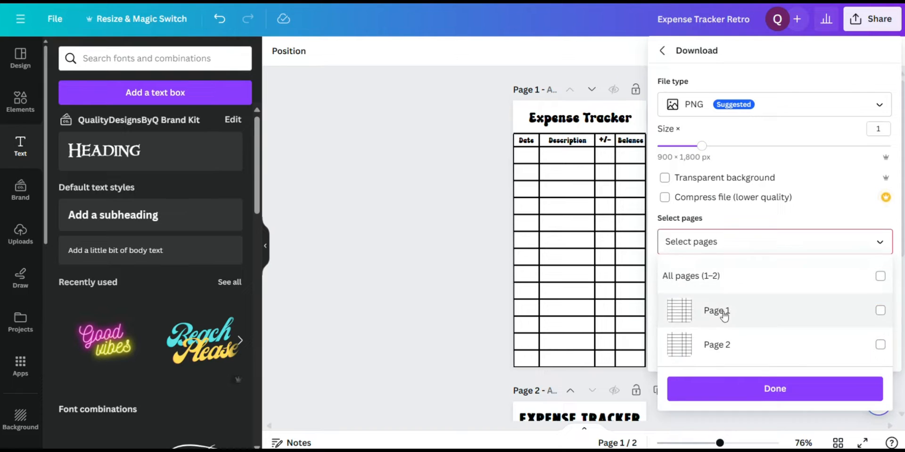
Download only page 1 of the Expense Tracker Retro design as a PNG
click(721, 311)
click(698, 241)
click(721, 297)
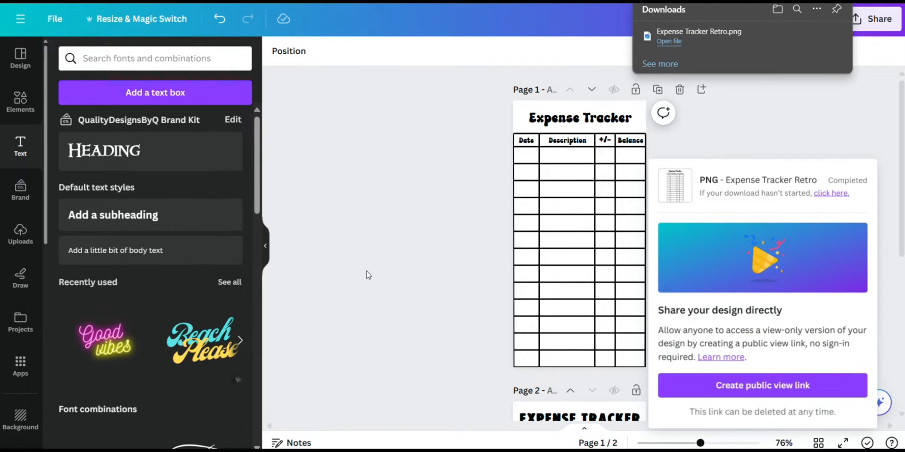
click(417, 161)
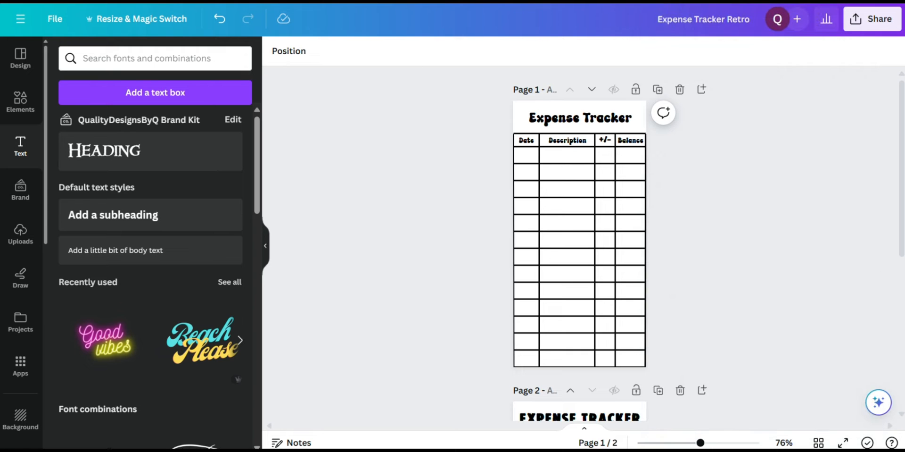
Load canva.com in a new browser tab and pick the Groceries design from the recent designs
key(ctrl+t)
text(canva.com)
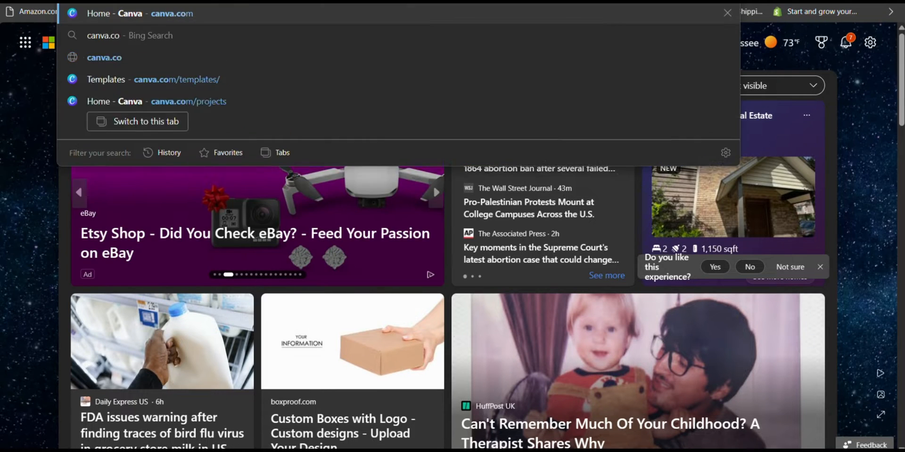
key(Return)
scroll(265, 190, down, 9)
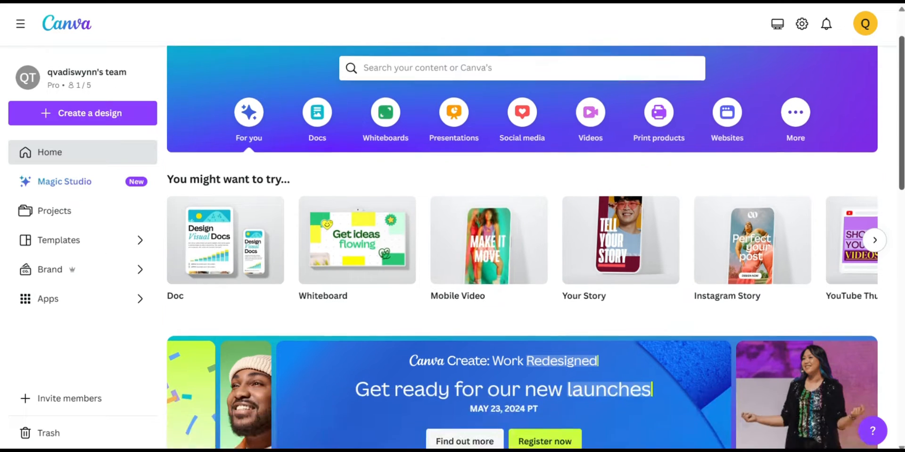
scroll(253, 268, down, 5)
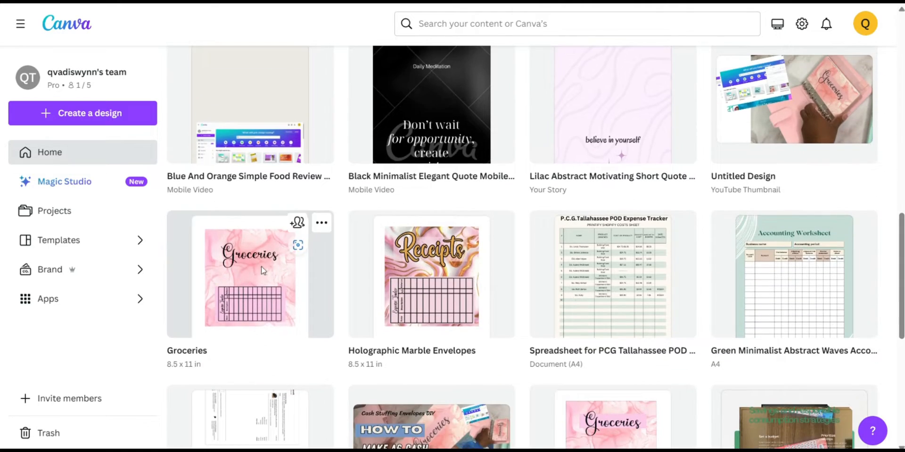
click(252, 268)
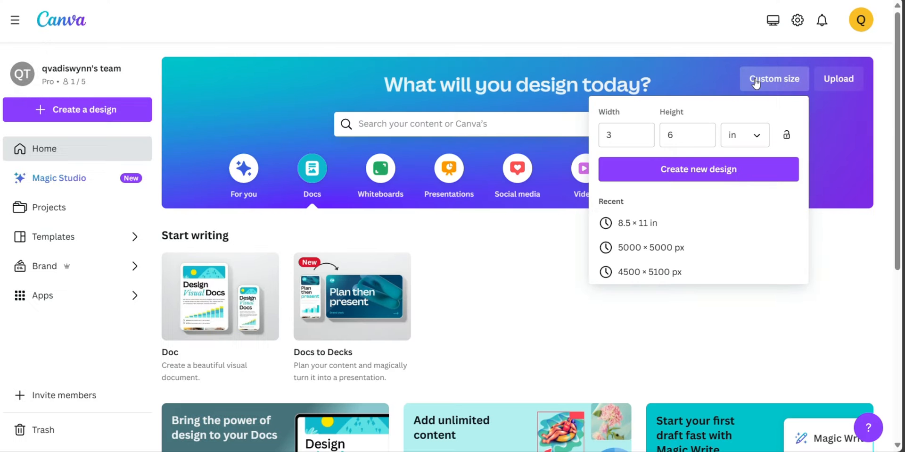
Create a new blank design with a custom size of 3 in wide by 6 in high
click(756, 83)
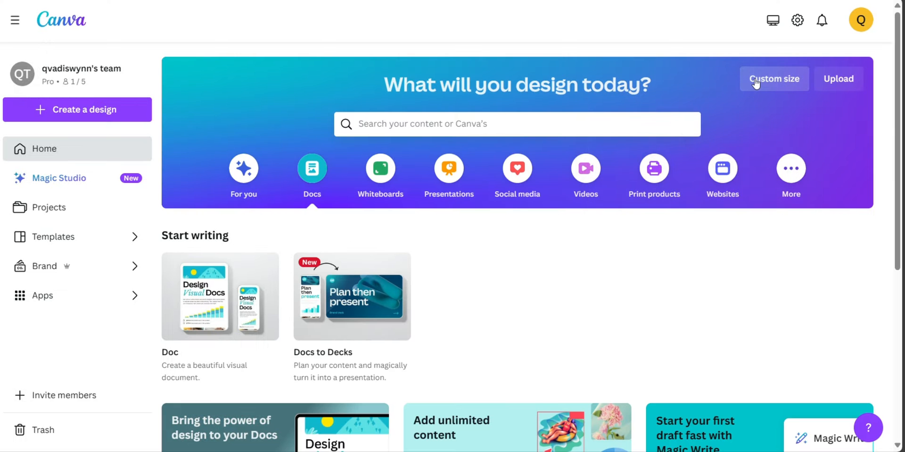
click(756, 83)
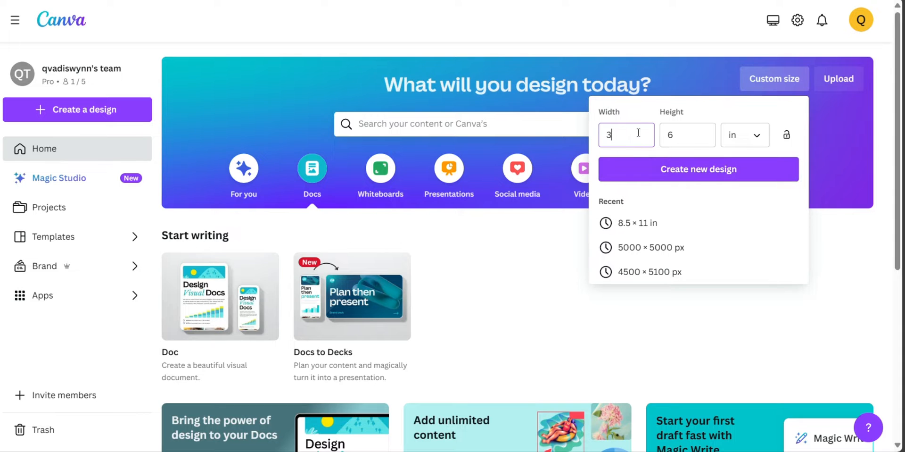
click(652, 175)
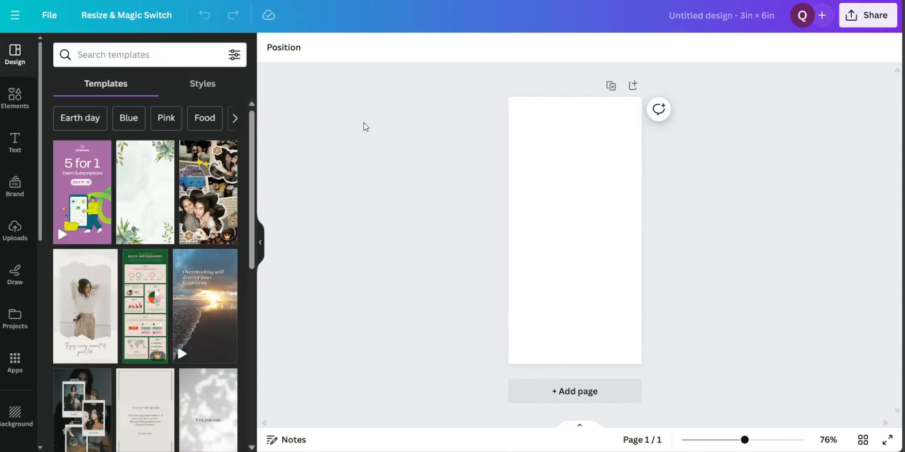
Add a solid straight line to the page and stretch both its ends to nearly the page's width
click(15, 109)
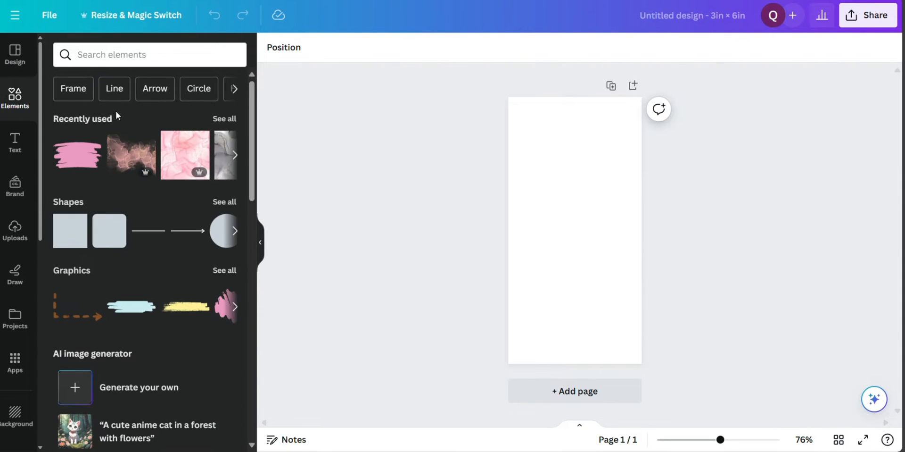
click(111, 94)
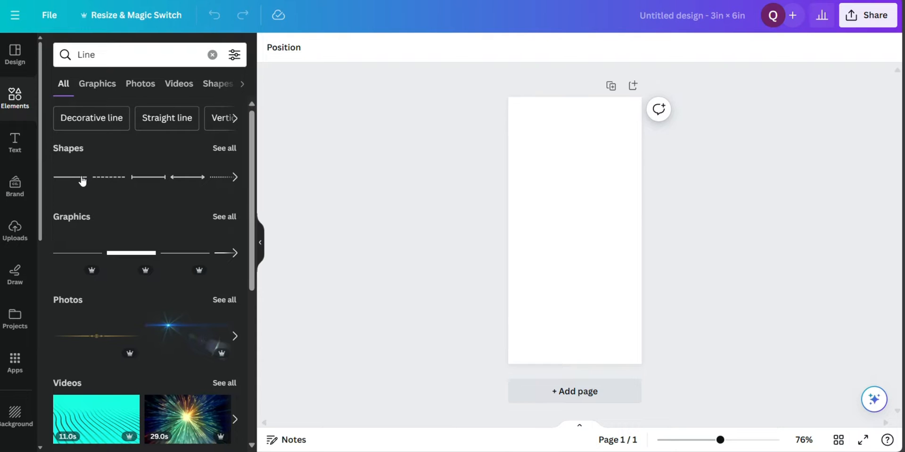
click(82, 180)
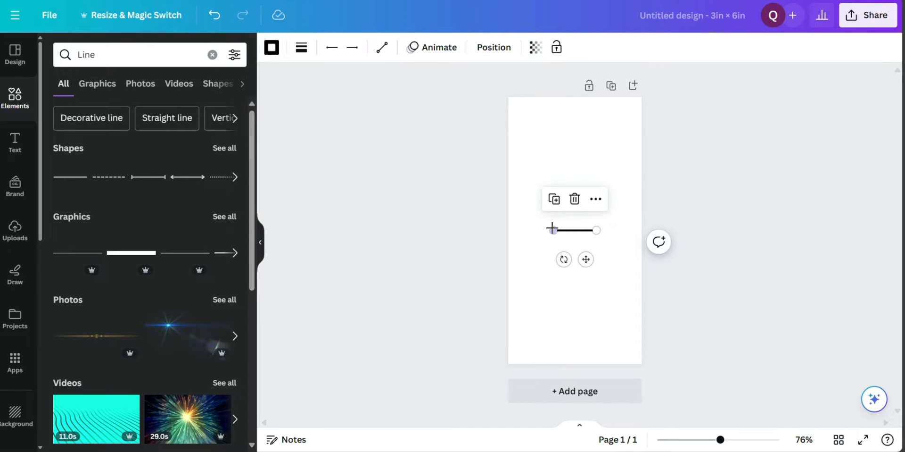
drag(547, 230, 521, 230)
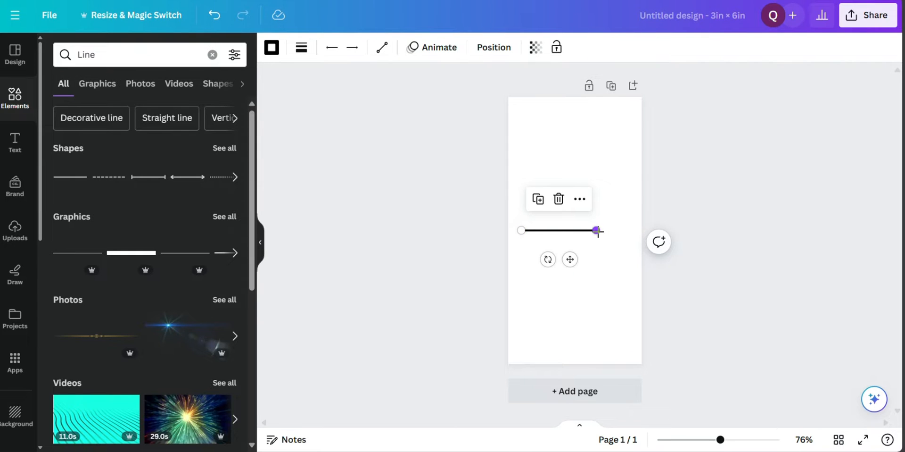
drag(597, 230, 630, 231)
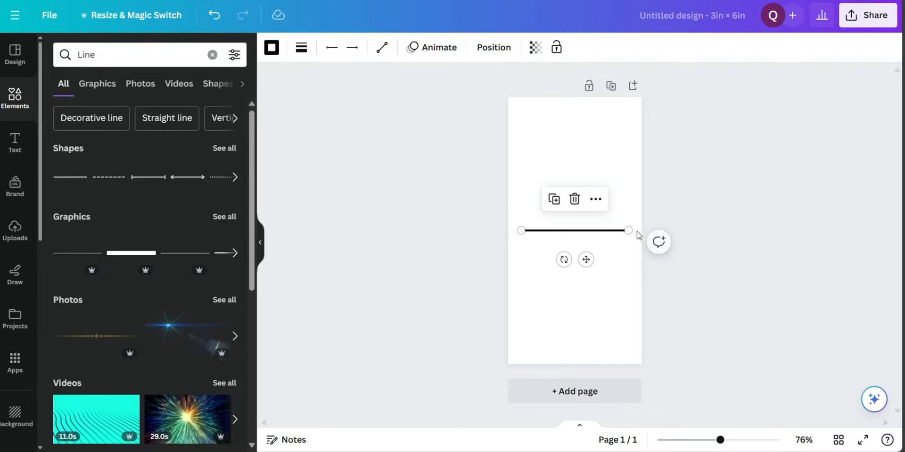
Set the line's weight to 2
click(304, 51)
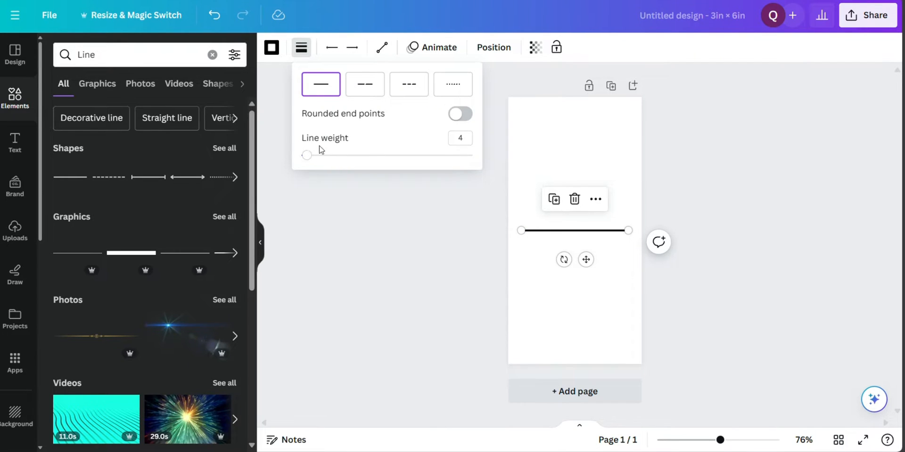
click(307, 157)
drag(307, 158, 305, 160)
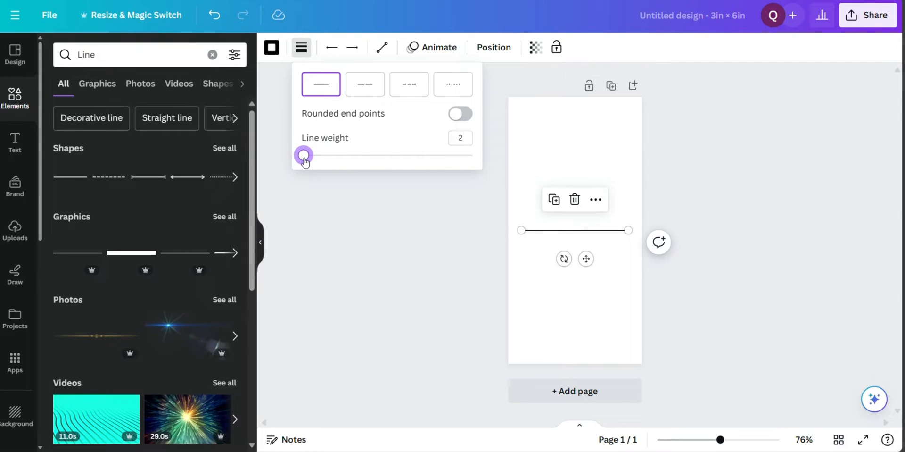
click(566, 287)
Duplicate the line, place the copy just below the original and extend it to both side edges of the page
click(558, 231)
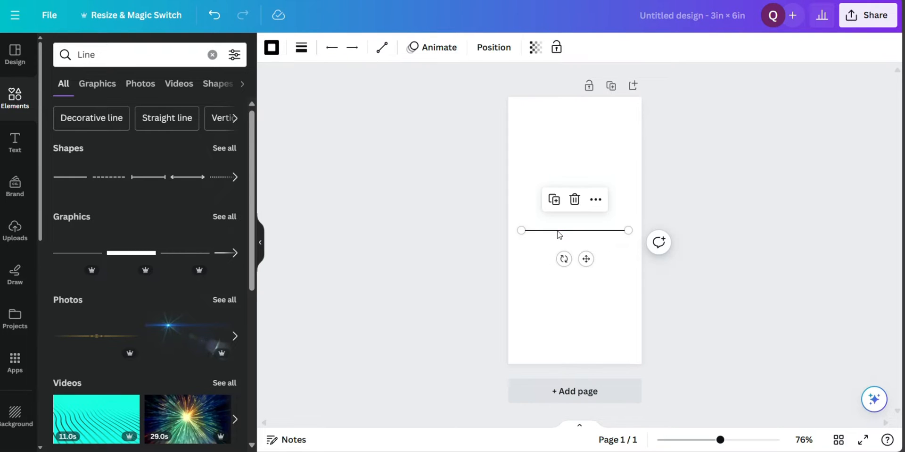
click(561, 206)
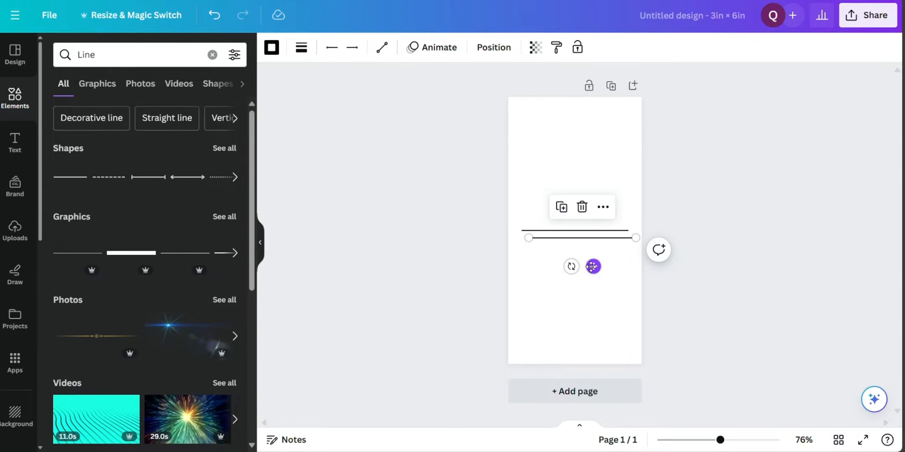
drag(594, 268, 585, 280)
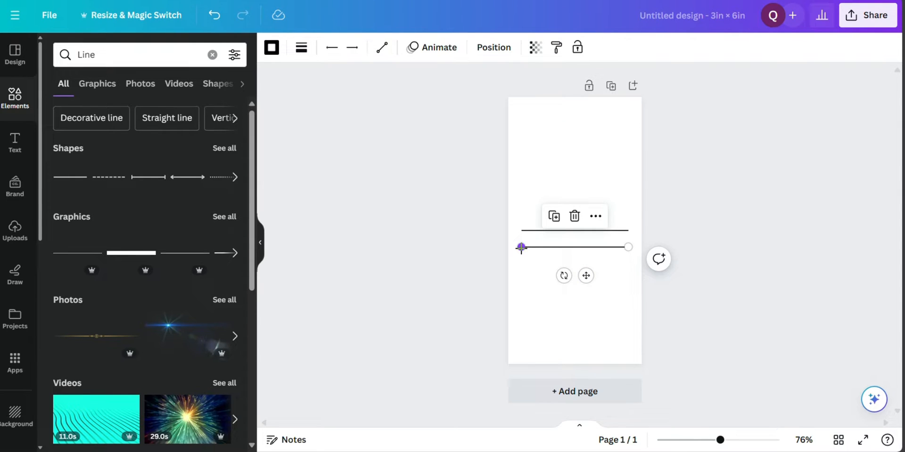
drag(522, 246, 508, 246)
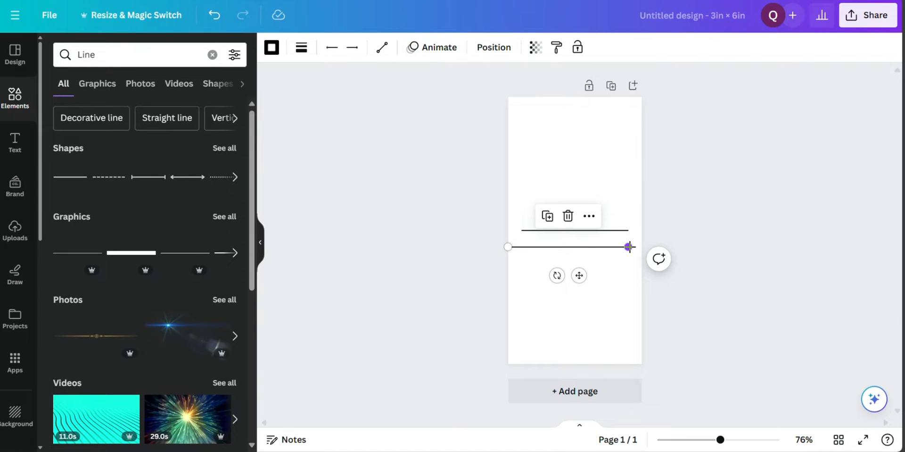
drag(629, 246, 642, 246)
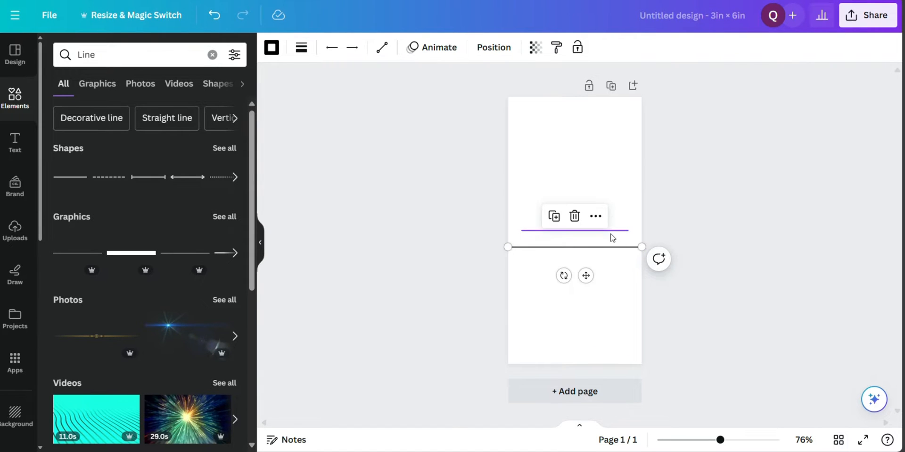
Delete the shorter upper line and align the remaining line's left end with the page edge
click(610, 231)
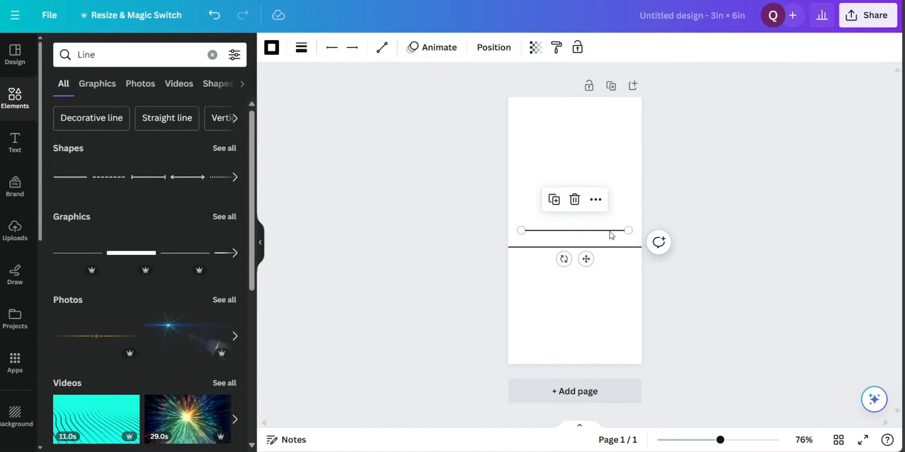
click(574, 201)
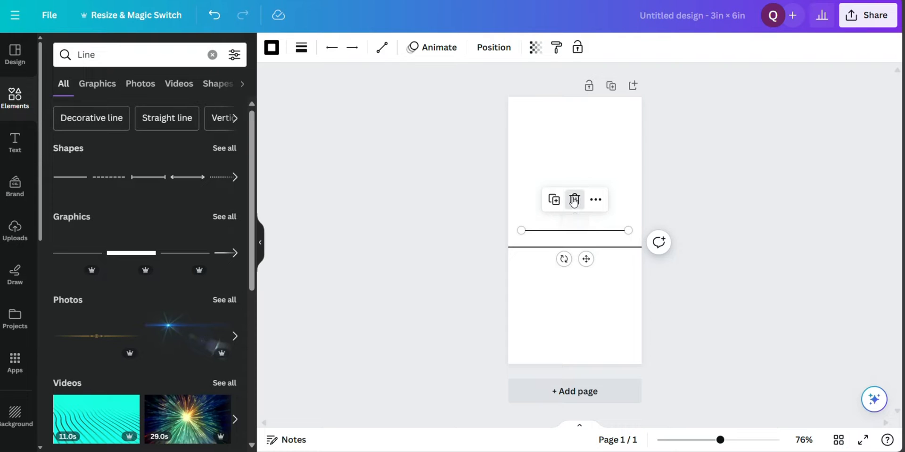
click(593, 247)
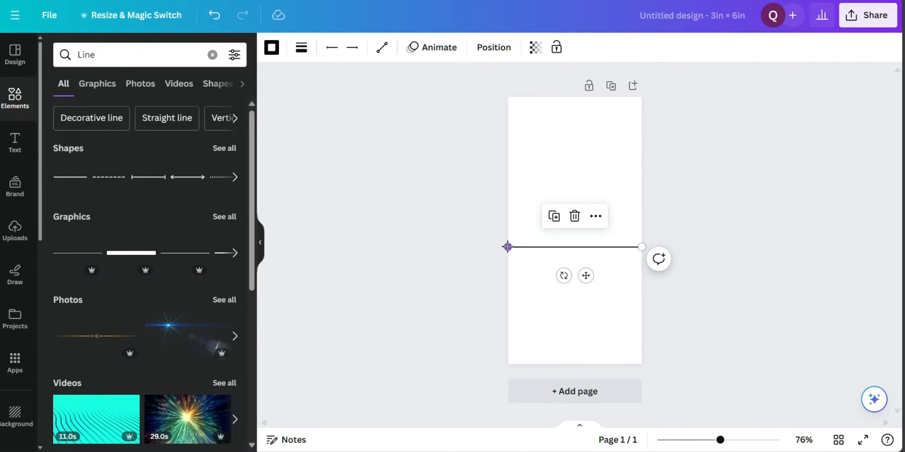
mouse_move(509, 246)
mouse_down()
mouse_move(522, 246)
mouse_move(509, 246)
mouse_up()
Duplicate the full-width line and place the copy one row above it, aligned to the page edges
click(554, 216)
drag(594, 283, 588, 259)
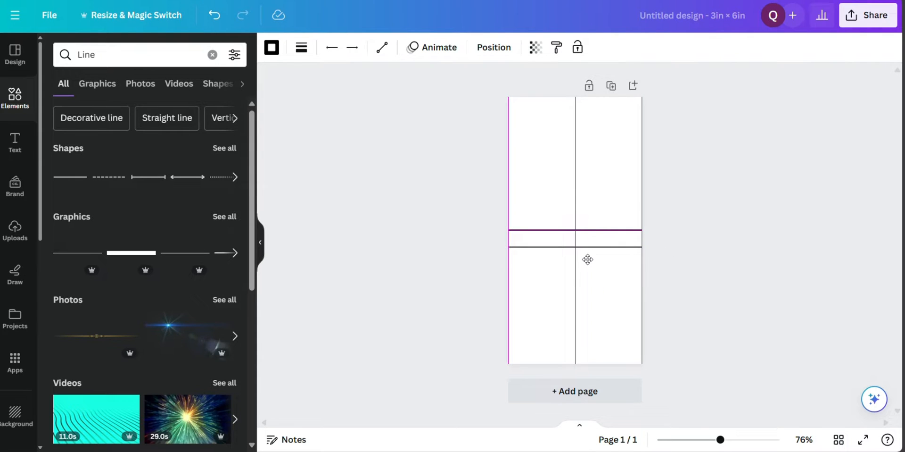
drag(588, 259, 588, 259)
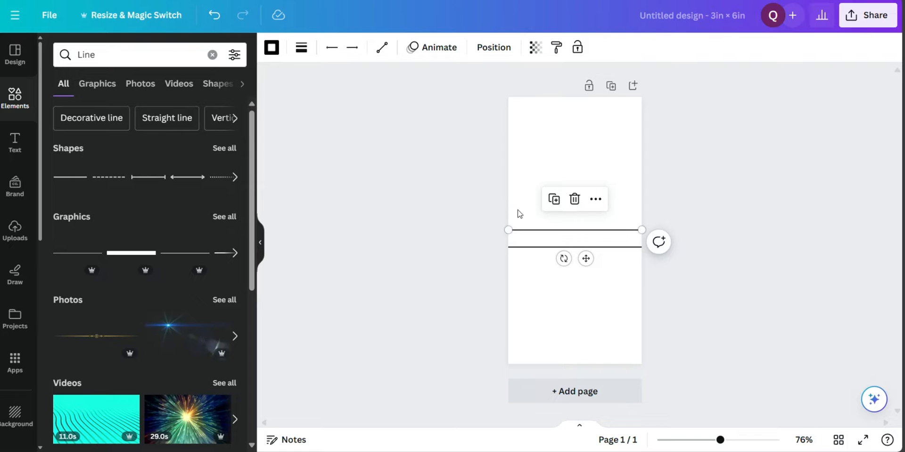
Duplicate the pair of lines together and place the copies directly above them at the same row spacing
drag(518, 210, 540, 266)
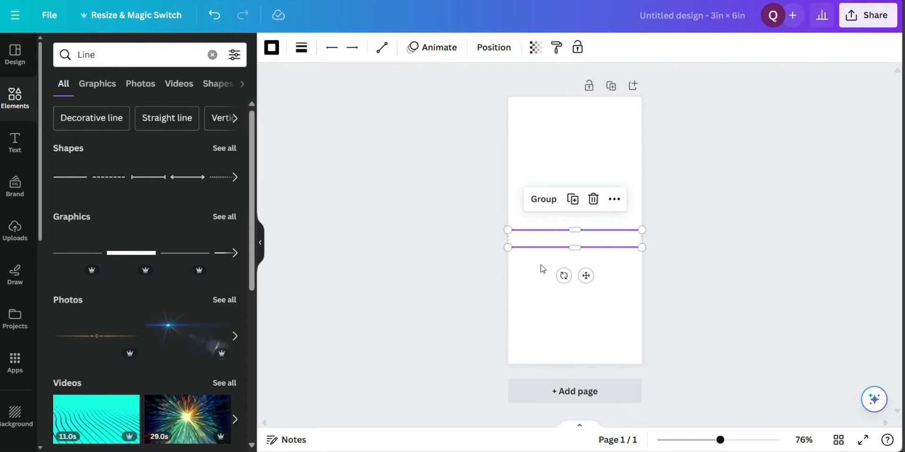
click(574, 200)
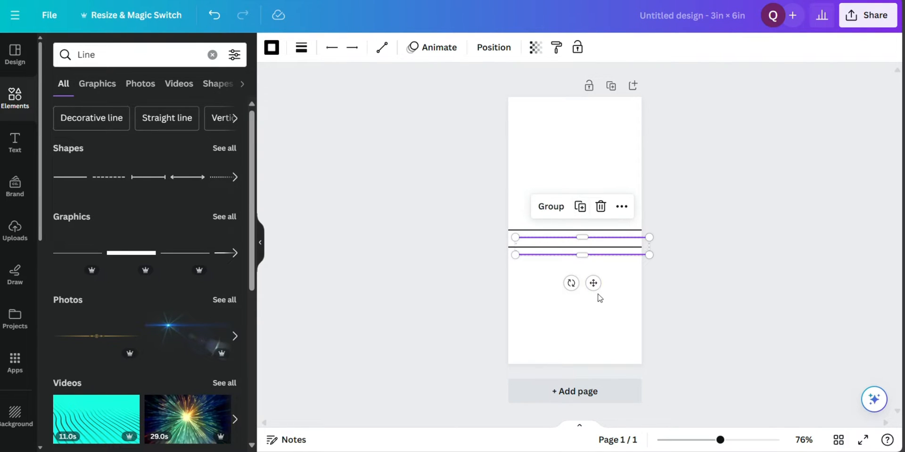
drag(594, 281, 587, 240)
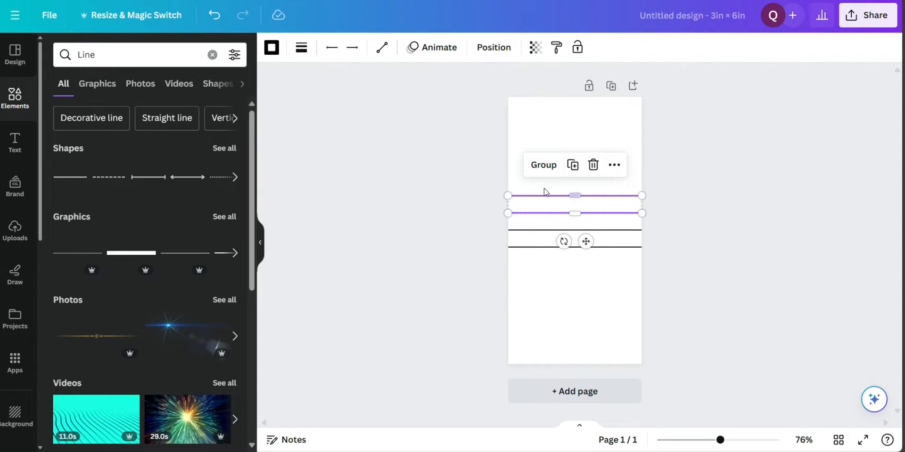
Duplicate the block of four lines twice, placing one copy below it and the other above it with equal row spacing
drag(529, 186, 538, 257)
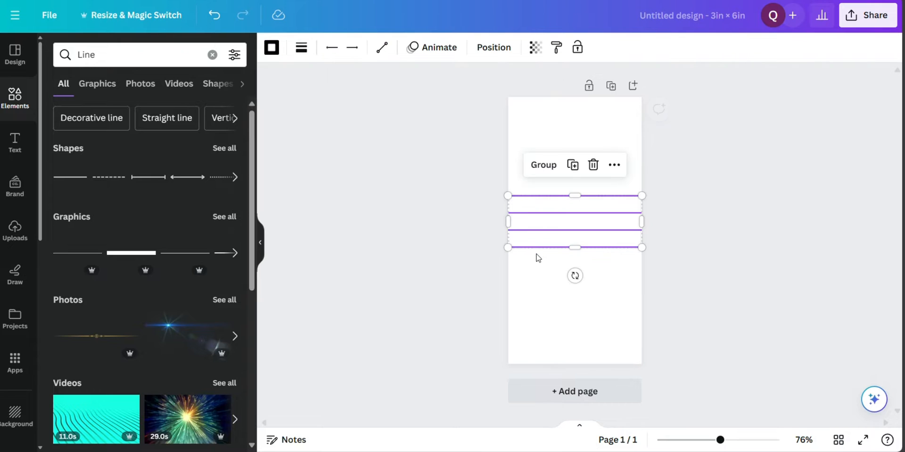
click(573, 165)
drag(574, 235, 561, 291)
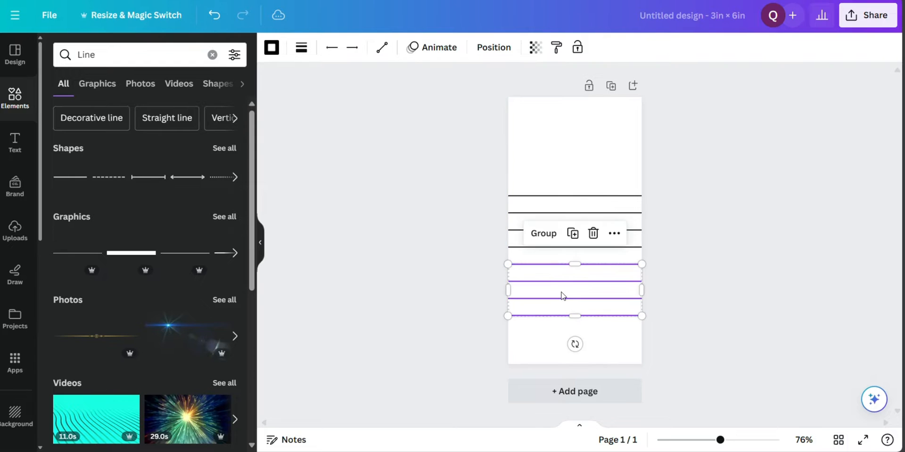
click(573, 235)
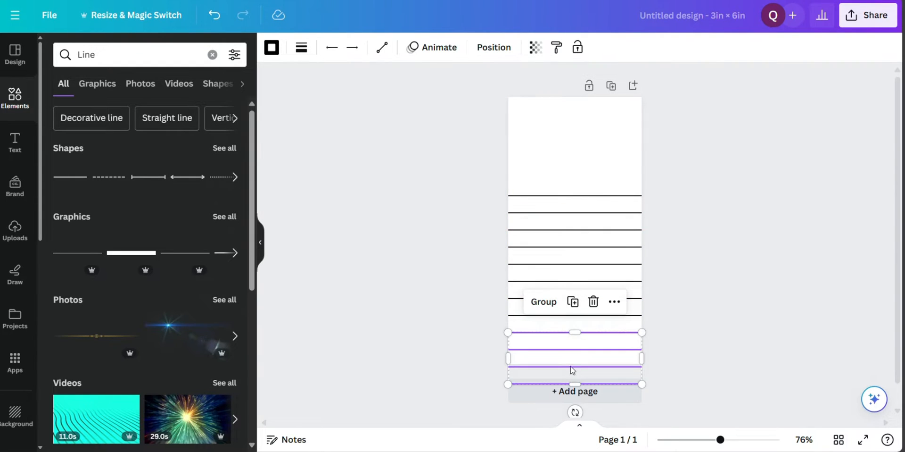
drag(570, 371, 569, 164)
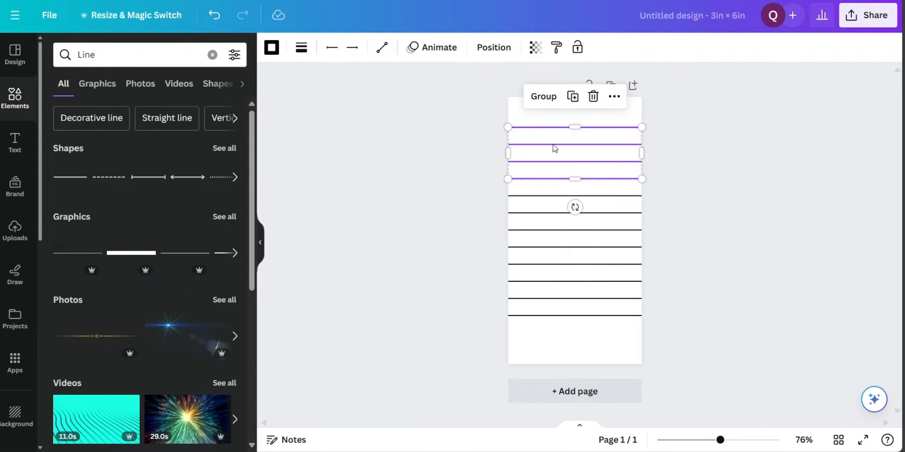
Move all the horizontal lines down together so the lowest sits on the page's bottom edge, with their ends aligned to the page sides
click(524, 114)
drag(522, 110, 548, 333)
drag(554, 246, 549, 286)
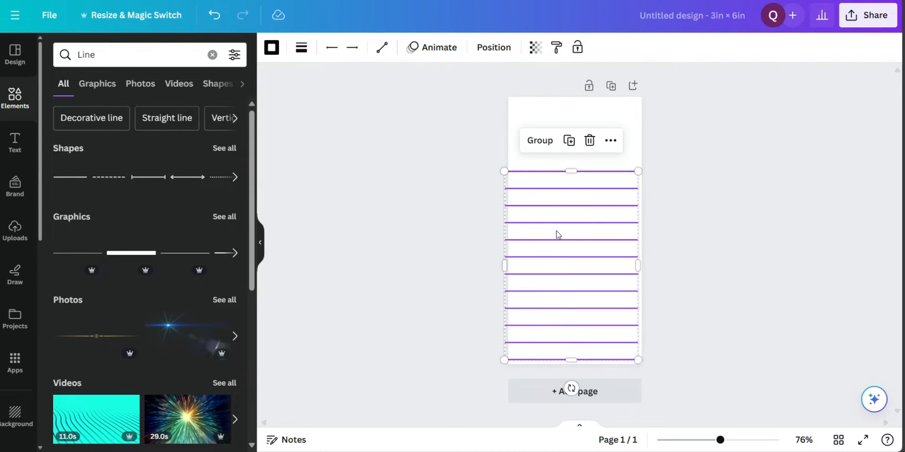
drag(560, 238, 561, 237)
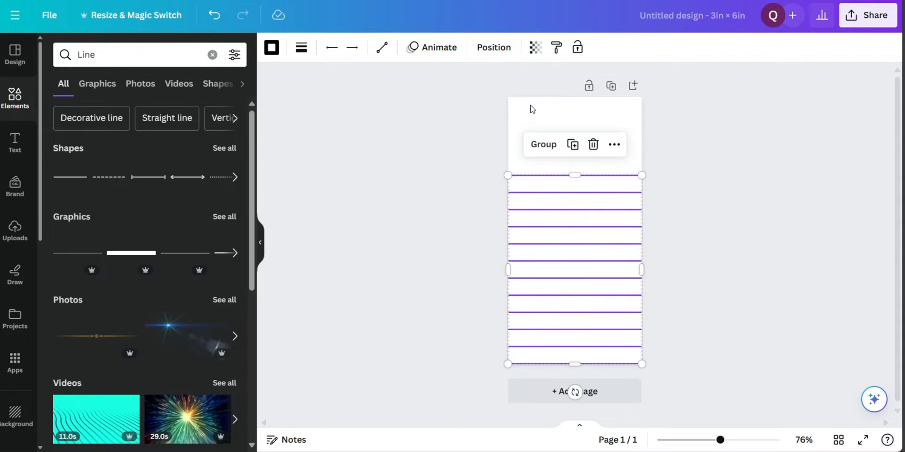
click(532, 105)
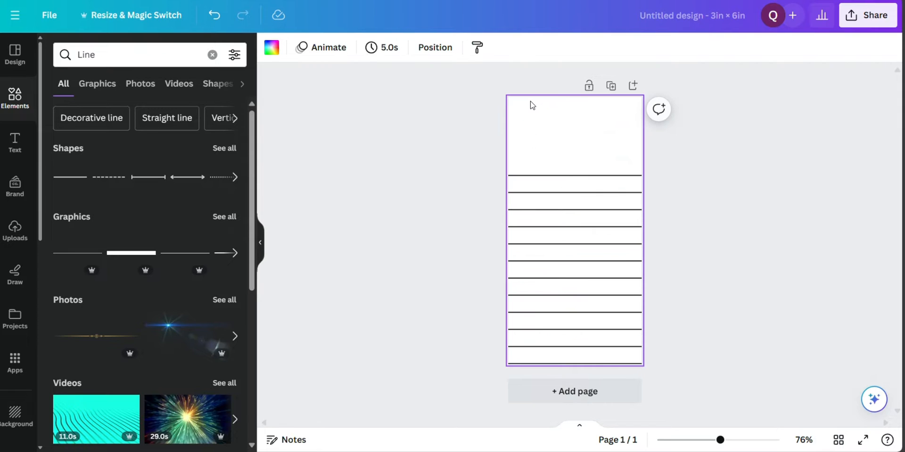
Duplicate the two uppermost lines together and place the copies directly above them at the same row spacing
click(552, 177)
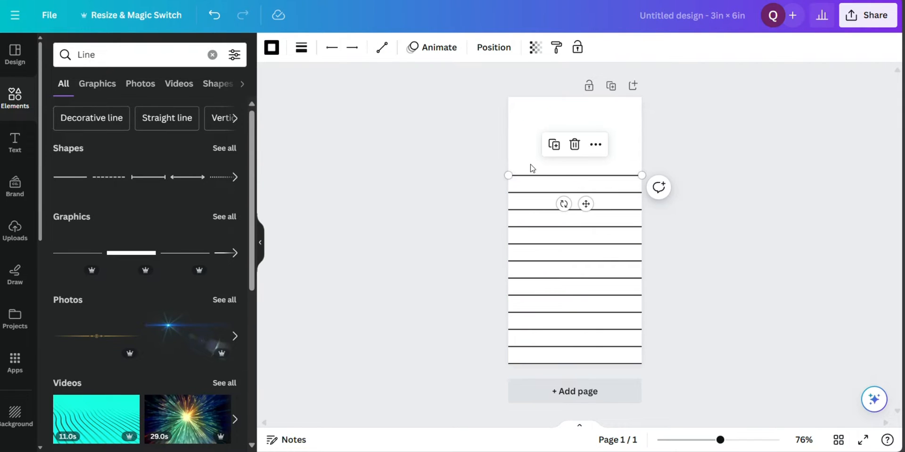
click(533, 168)
drag(531, 164, 538, 199)
click(573, 144)
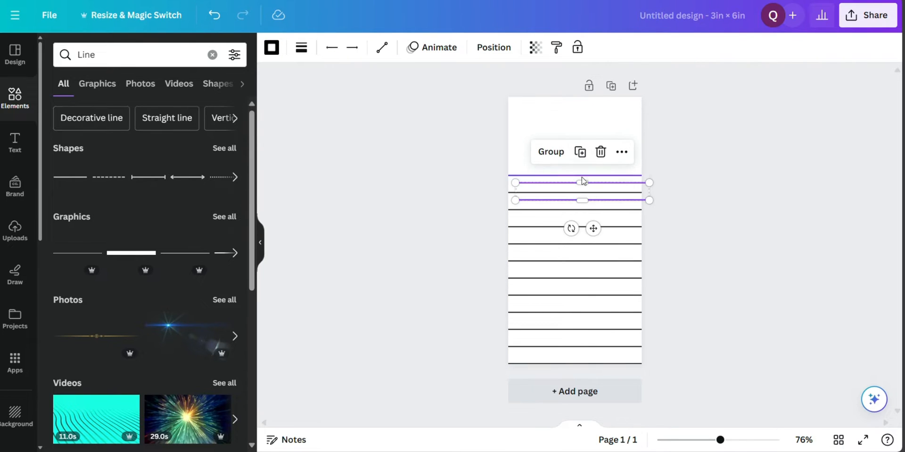
drag(593, 228, 586, 187)
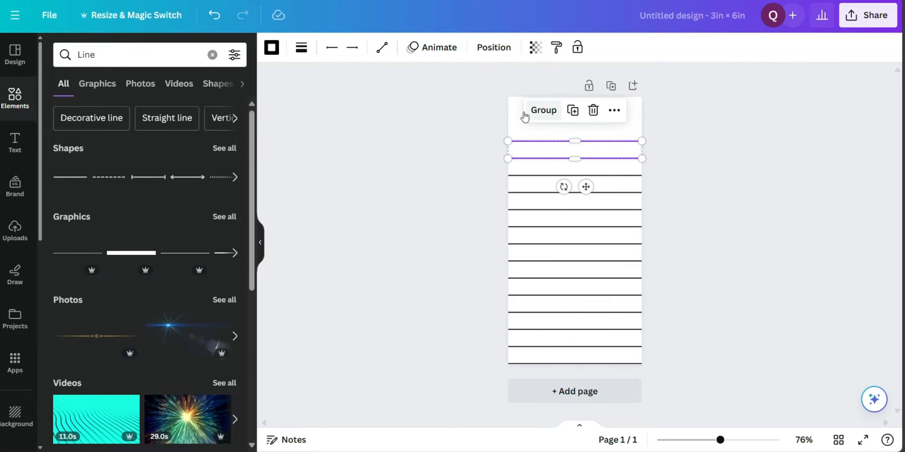
click(518, 129)
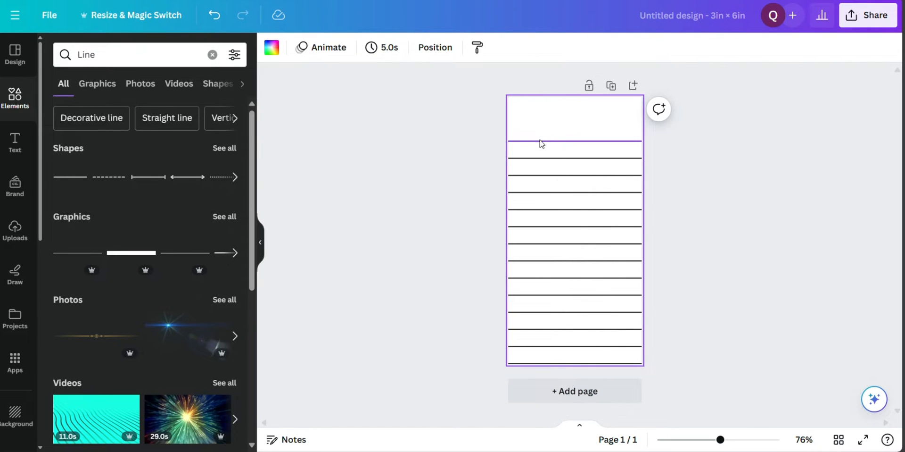
Duplicate the uppermost line, rotate the copy to vertical and lengthen it down past the lowest row
click(542, 146)
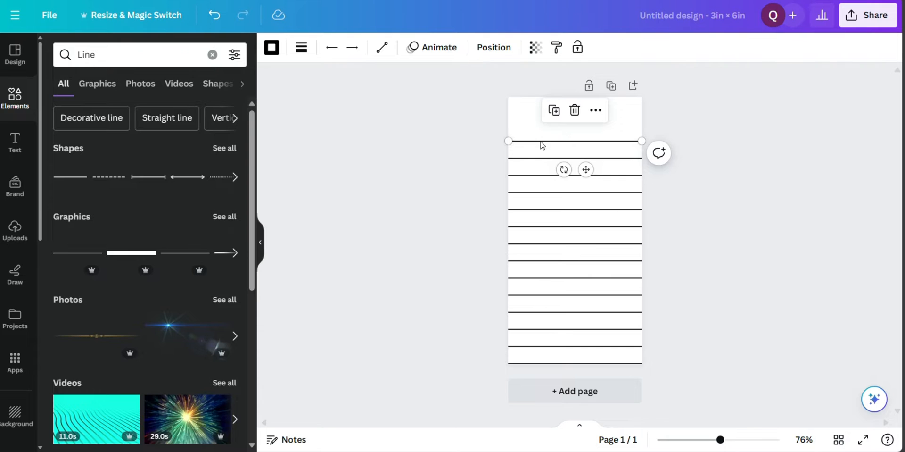
click(555, 113)
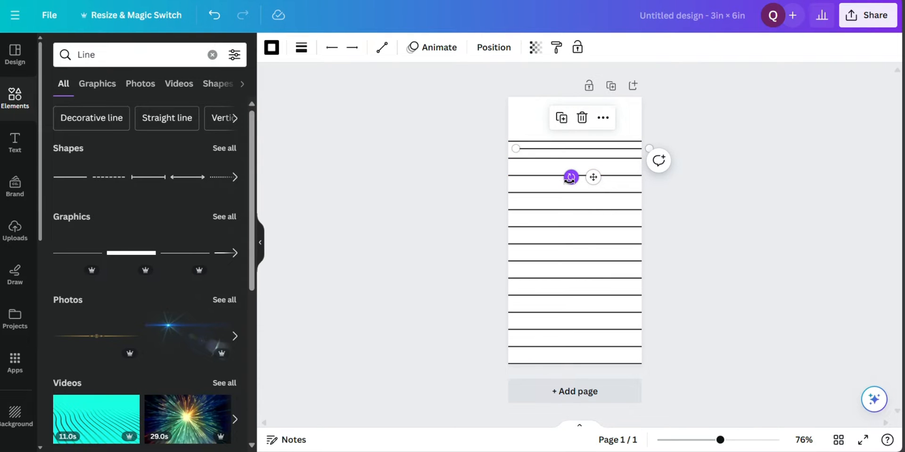
drag(571, 177, 549, 148)
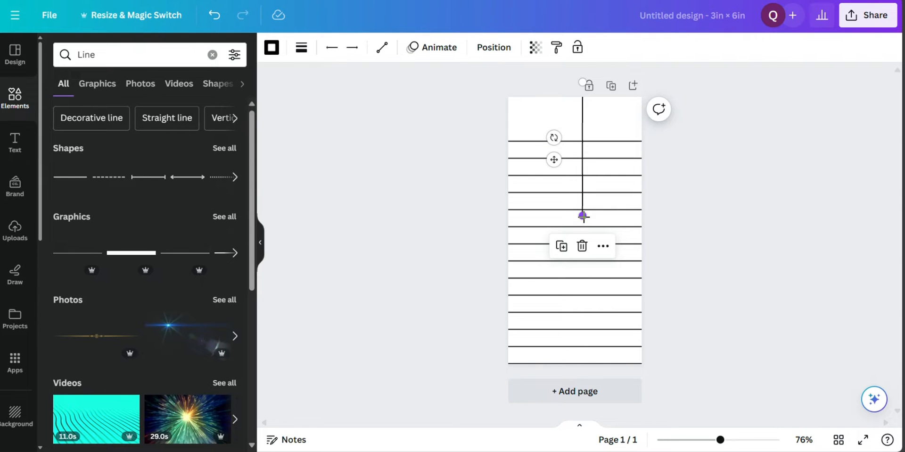
drag(584, 216, 583, 358)
click(534, 116)
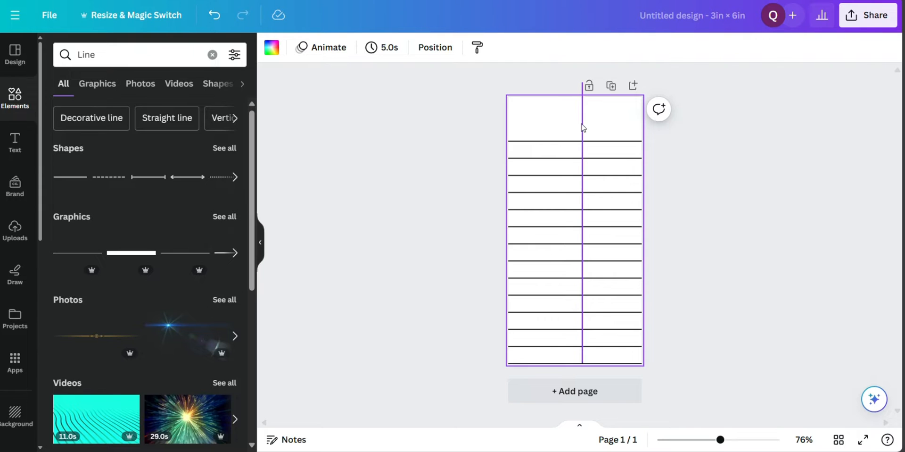
Shift the vertical line slightly and trim its ends so it runs exactly from the uppermost to the lowest horizontal line
drag(583, 116, 588, 144)
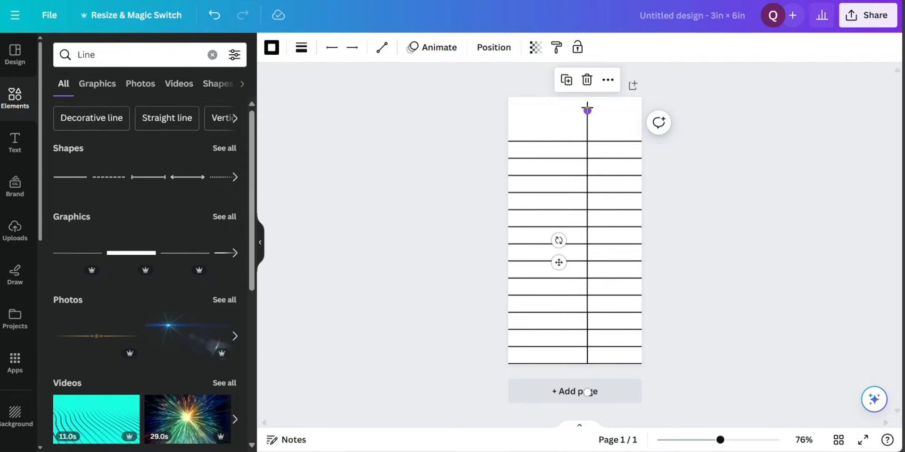
drag(587, 109, 587, 141)
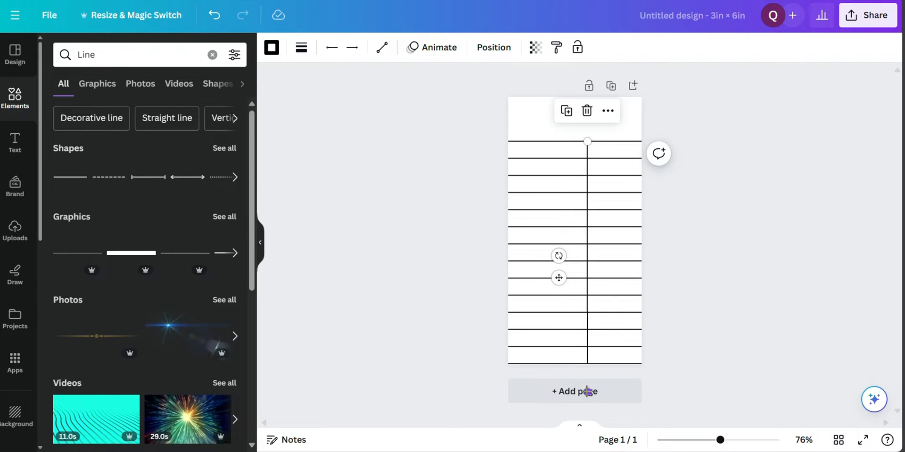
drag(587, 391, 588, 378)
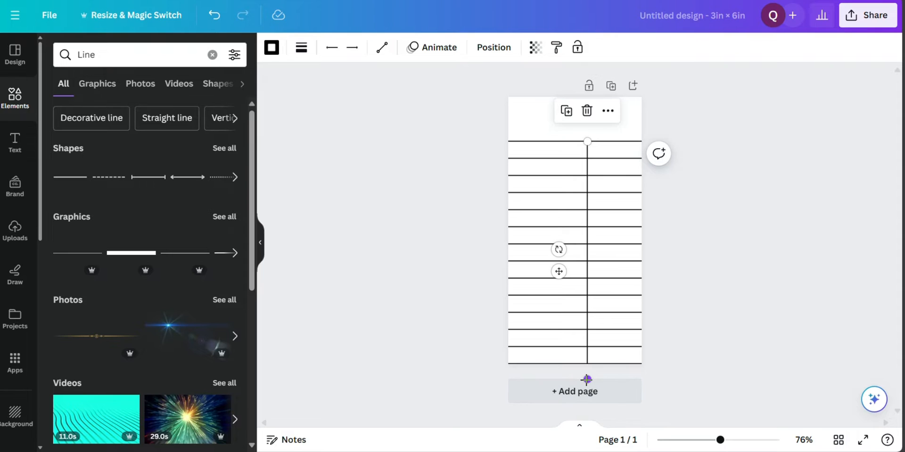
drag(587, 379, 587, 364)
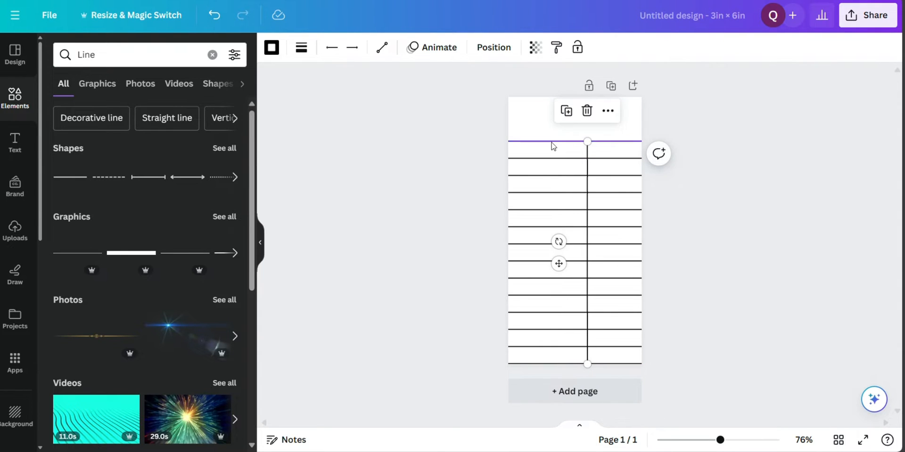
click(544, 128)
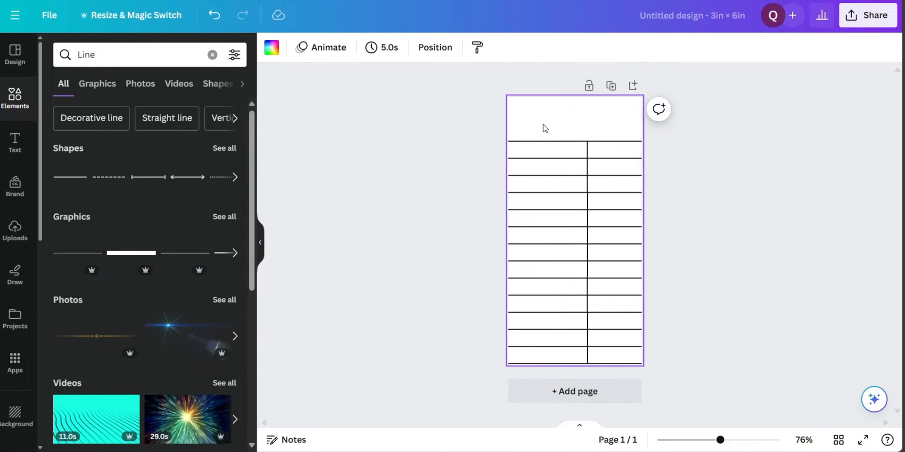
Duplicate the vertical line and position the two dividers to form a narrow first column and two wider columns
click(588, 156)
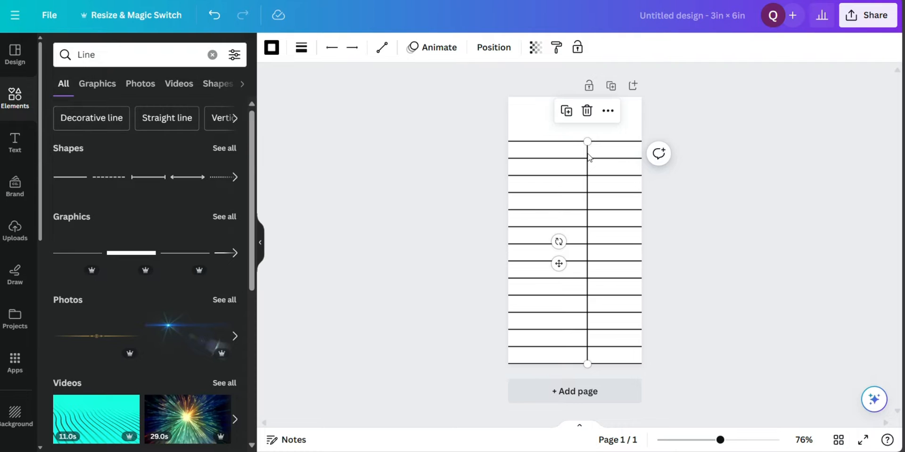
click(566, 113)
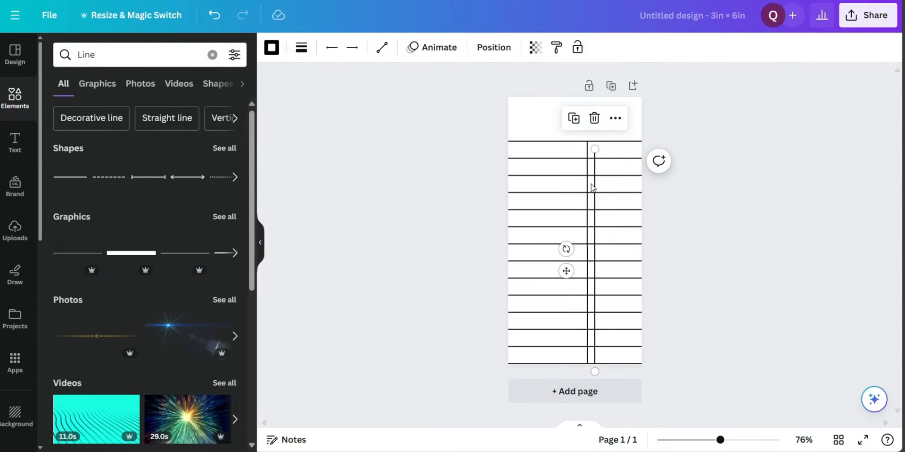
drag(597, 191, 619, 180)
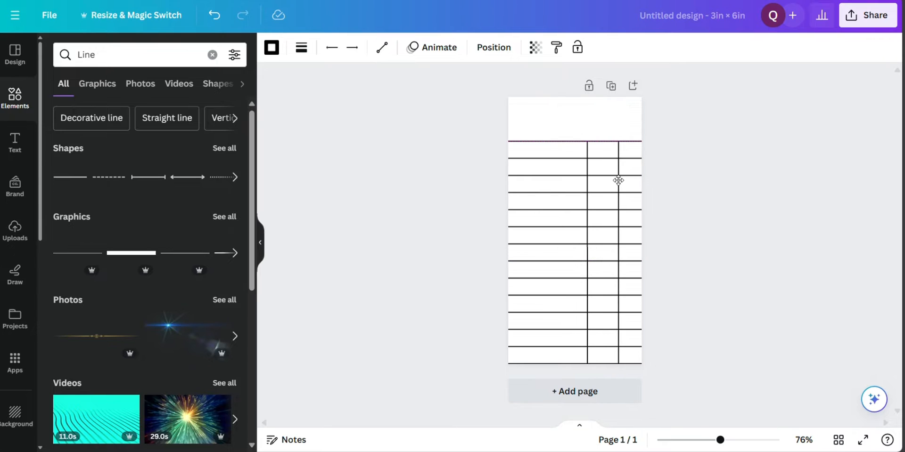
drag(612, 180, 586, 187)
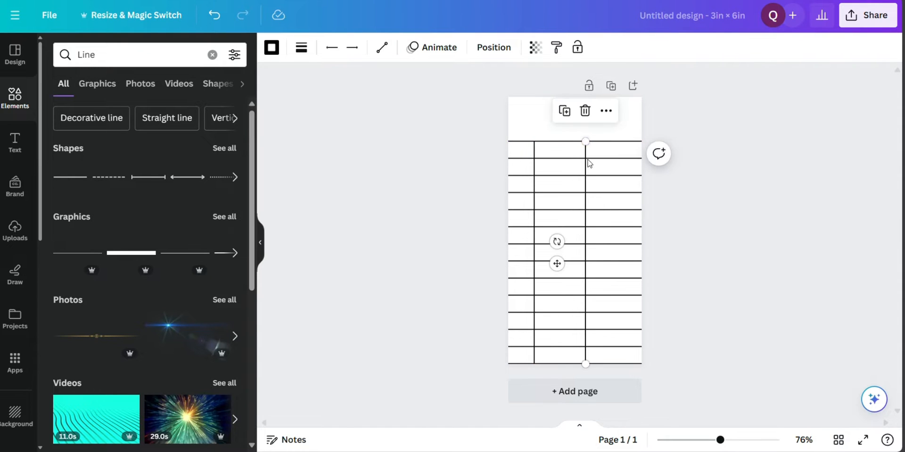
Duplicate each column divider and place one copy on the page's right edge and the other on its left edge as table borders
click(565, 111)
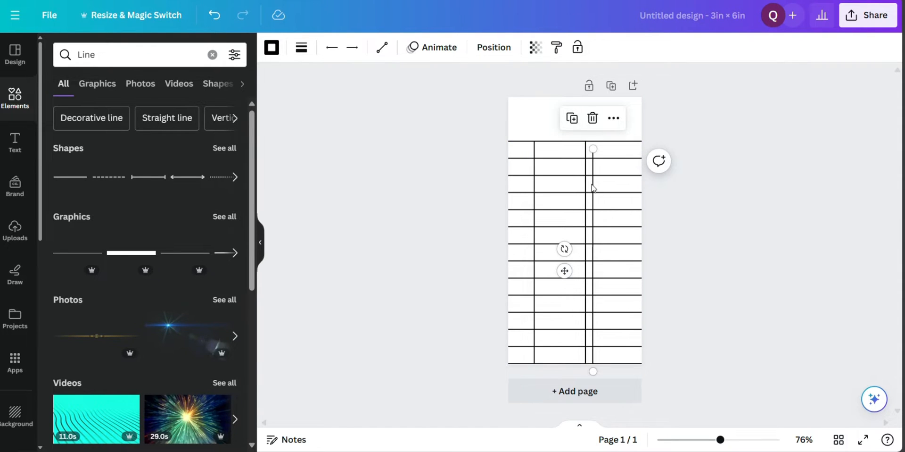
drag(598, 189, 641, 182)
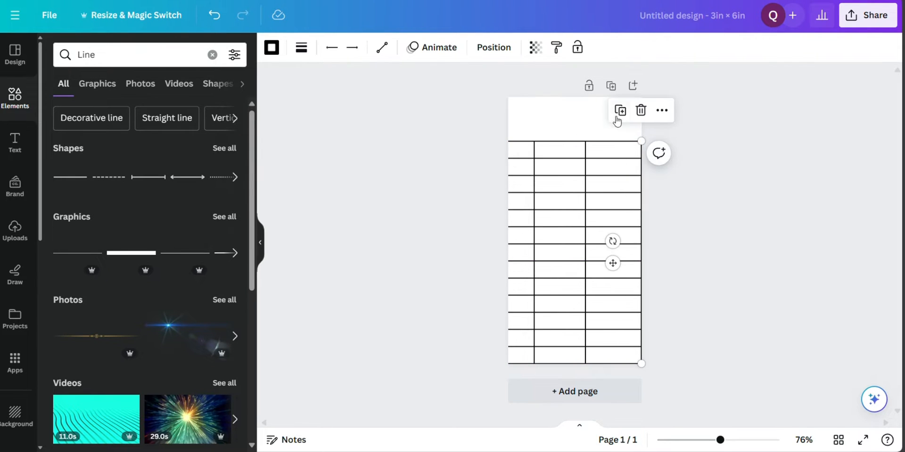
click(535, 171)
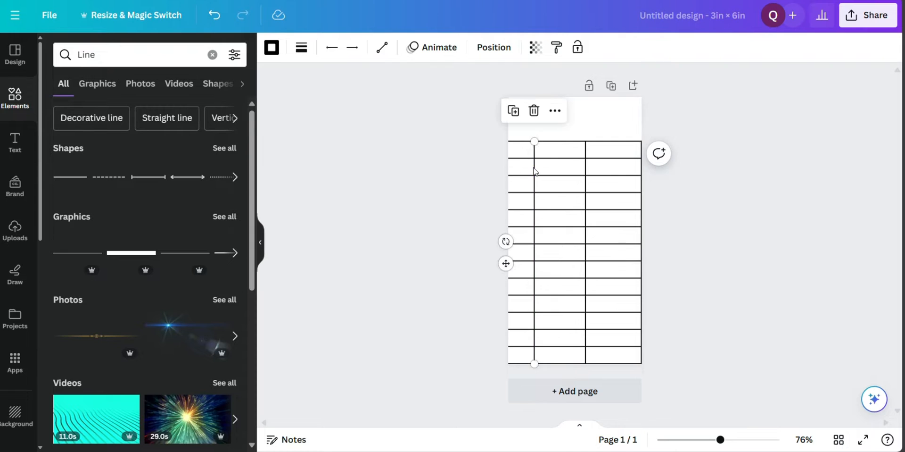
click(513, 110)
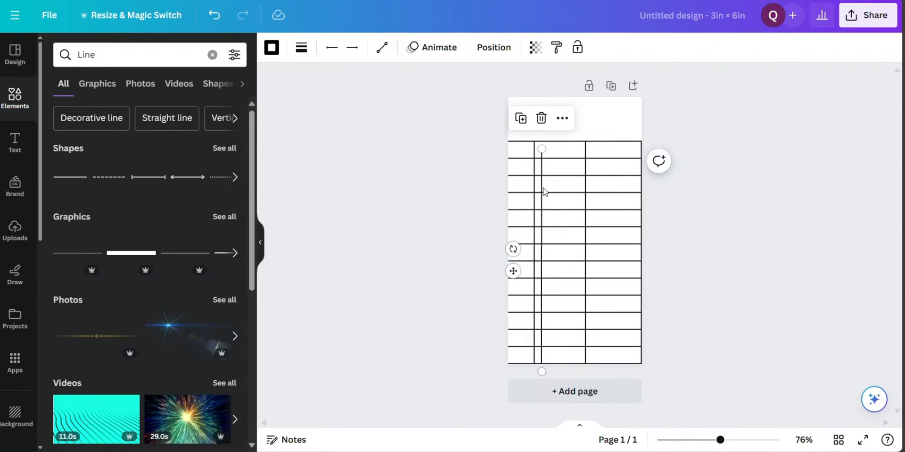
drag(542, 191, 511, 180)
click(568, 114)
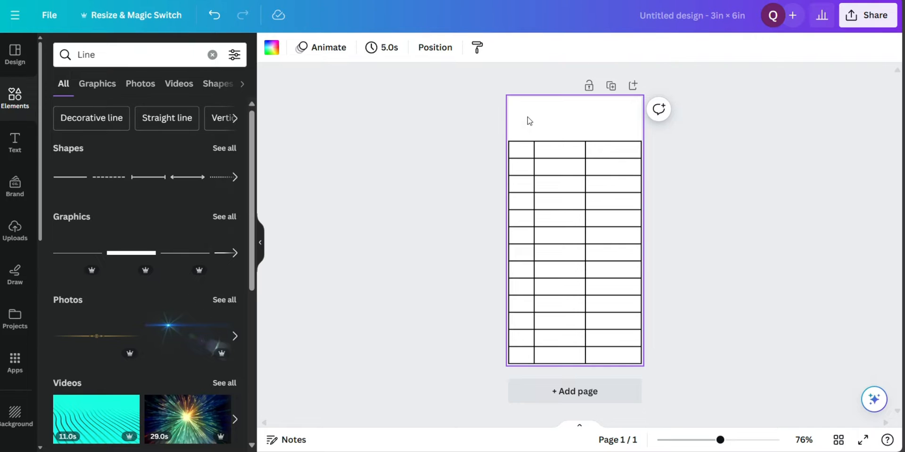
click(453, 164)
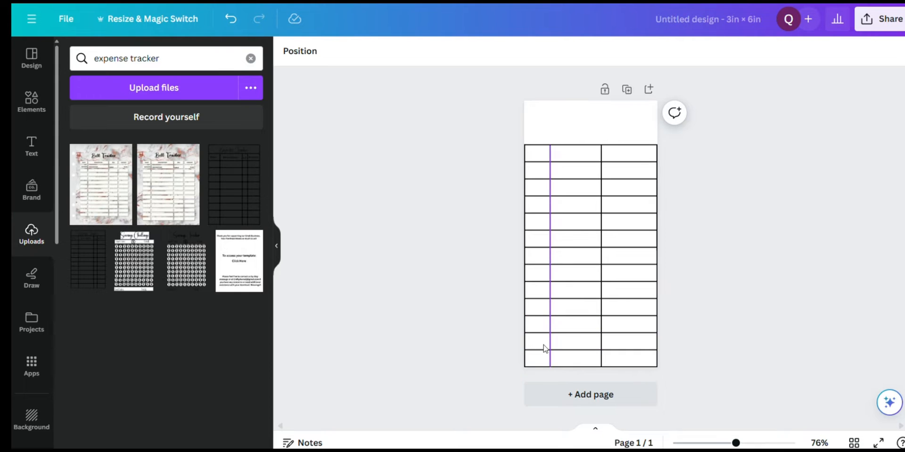
Extend the first column divider slightly above the table and place a duplicate of the uppermost horizontal line at its upper end
click(552, 160)
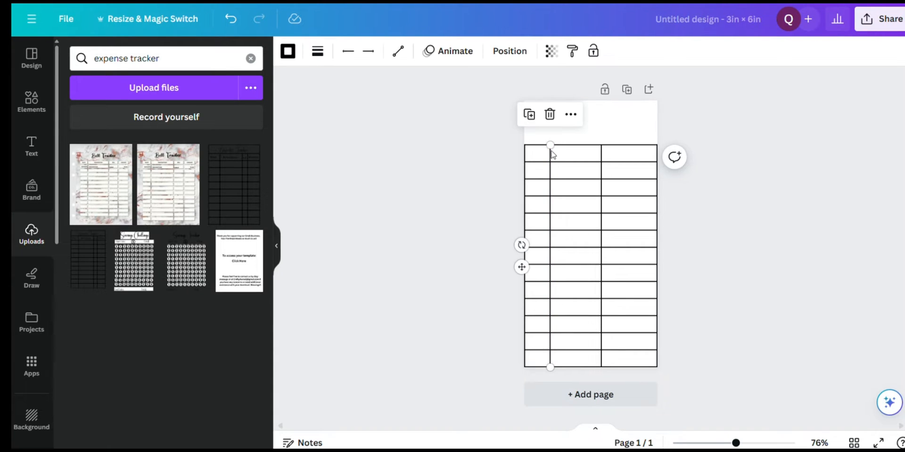
drag(551, 144, 550, 132)
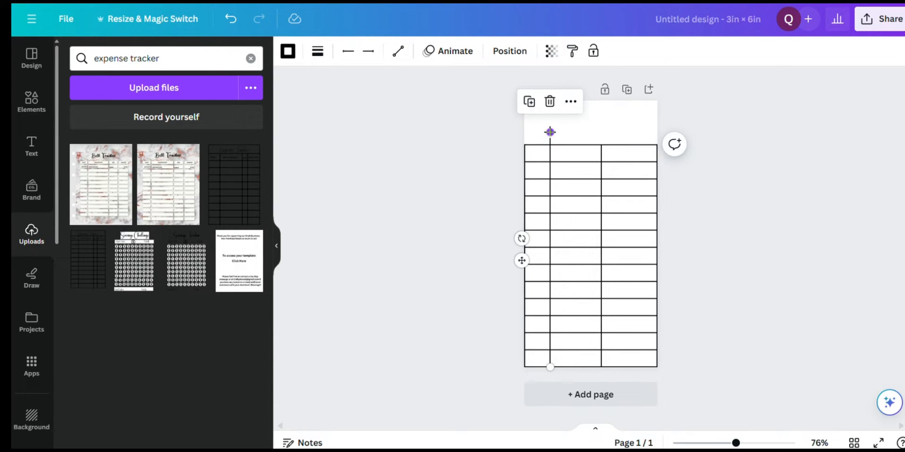
click(570, 149)
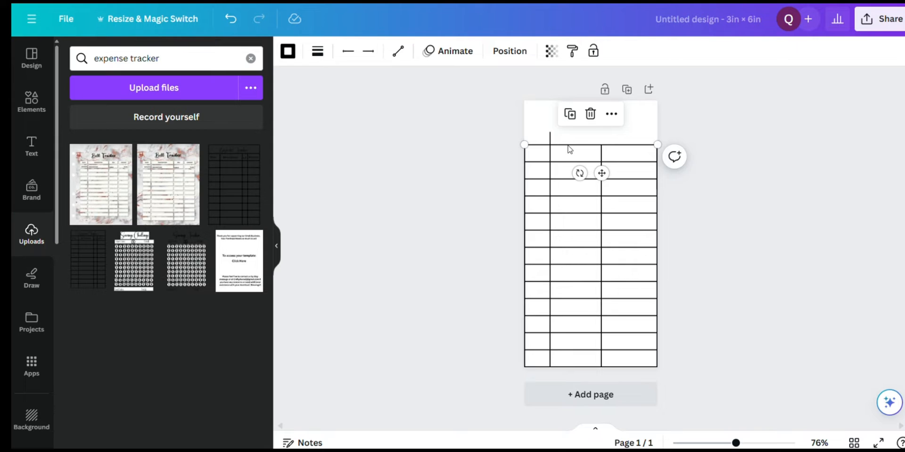
click(571, 114)
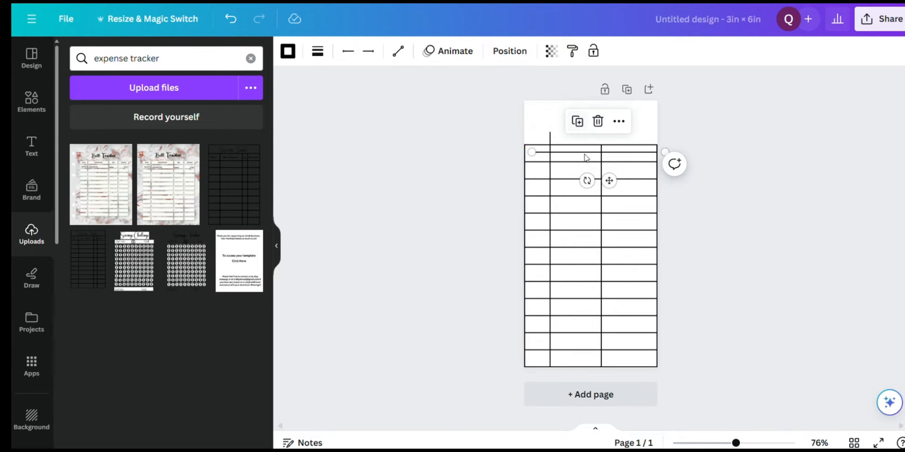
drag(611, 181, 602, 159)
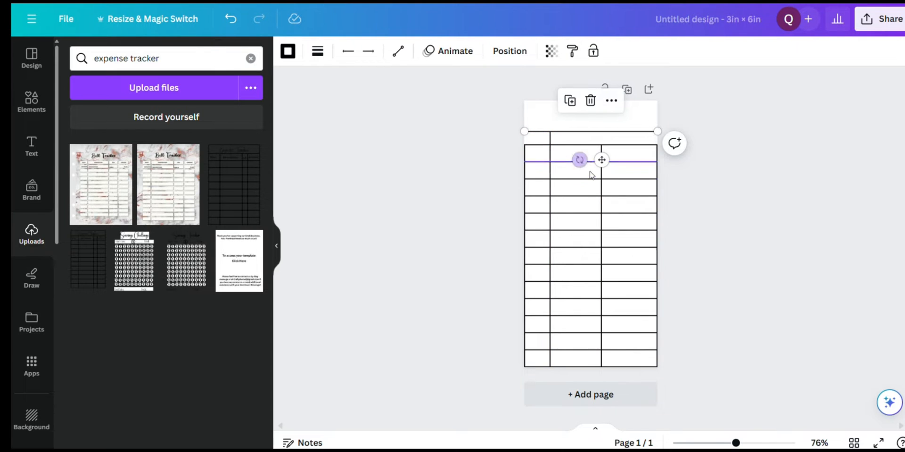
Extend the second column divider and both outer vertical borders up to the header row's upper line
click(603, 182)
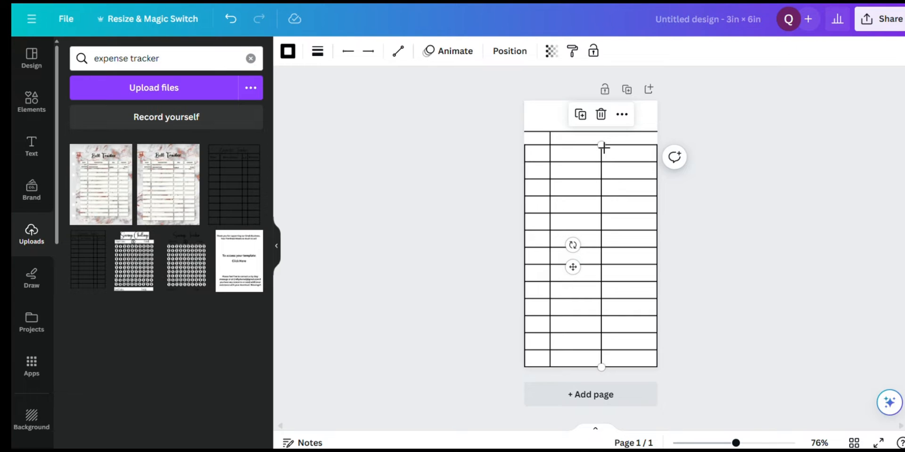
drag(603, 145, 601, 132)
click(657, 170)
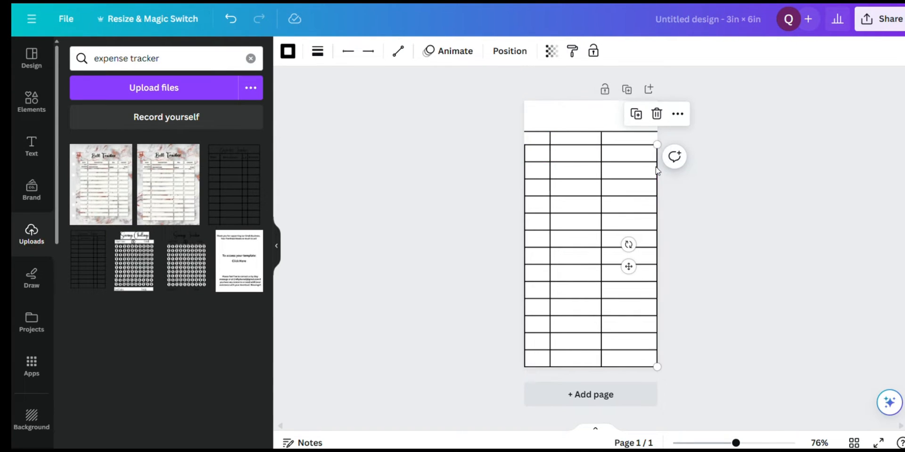
drag(657, 144, 657, 131)
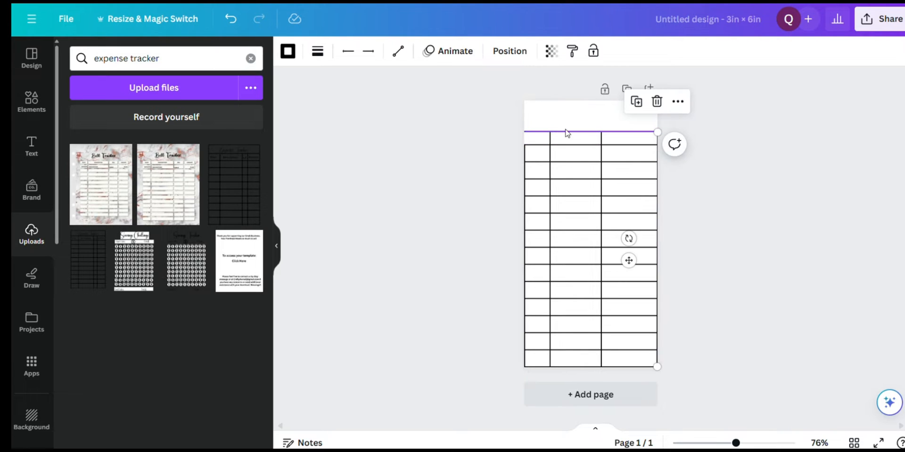
click(527, 165)
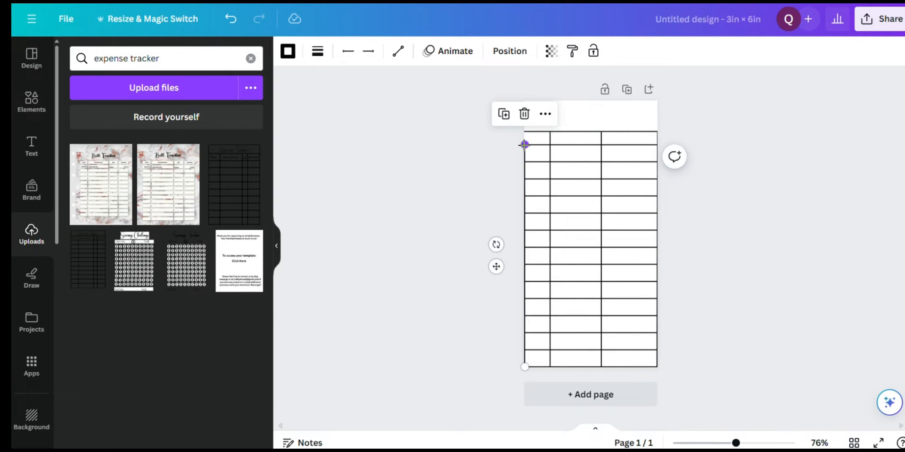
drag(525, 144, 525, 132)
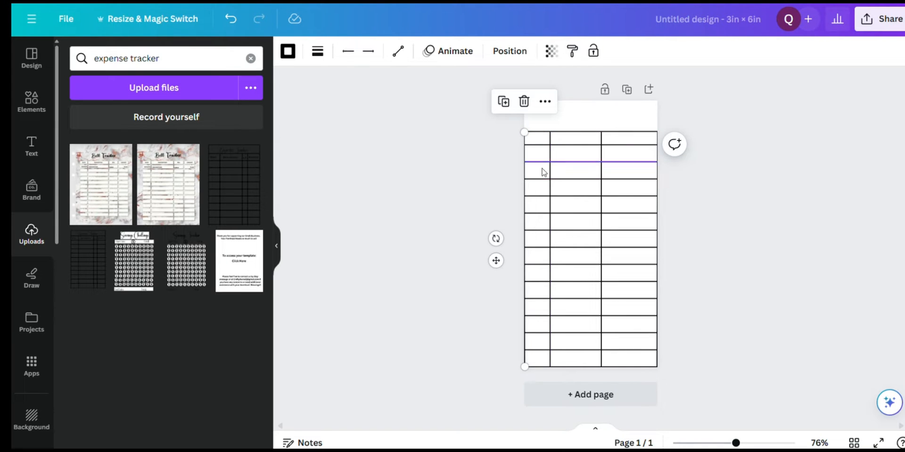
Duplicate the second column divider, place the copy within the last column, and shift the original divider slightly right to widen the second column
click(603, 179)
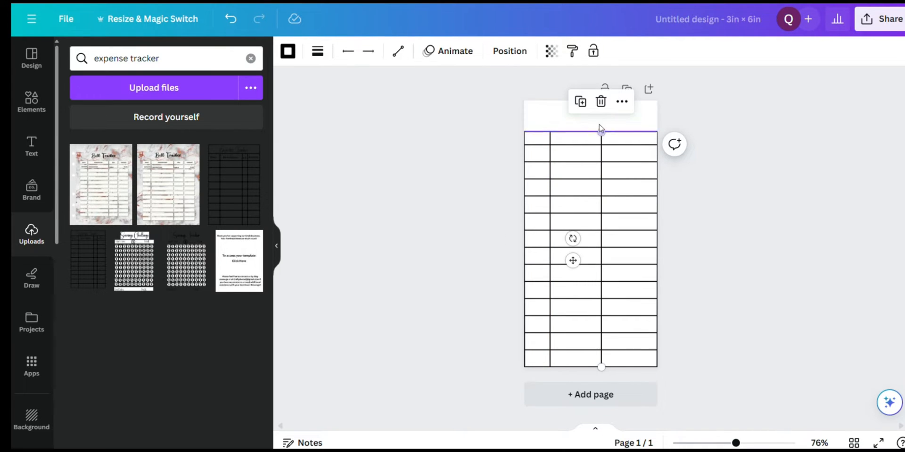
click(582, 102)
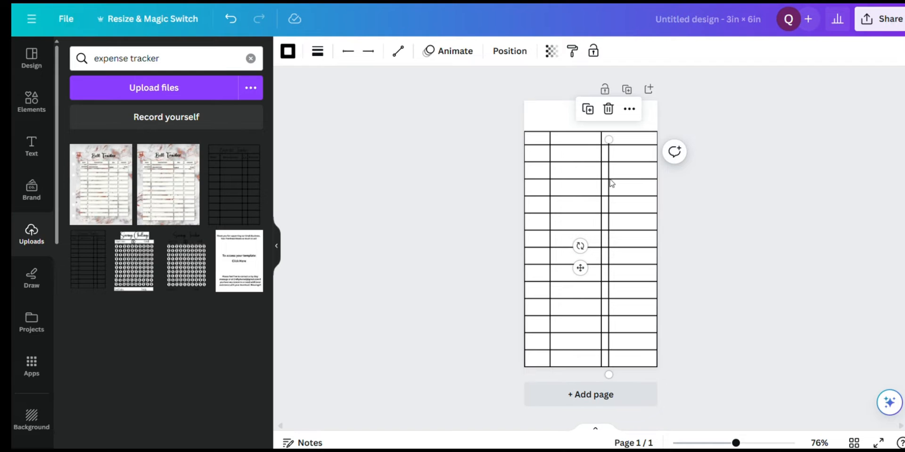
drag(617, 183, 623, 176)
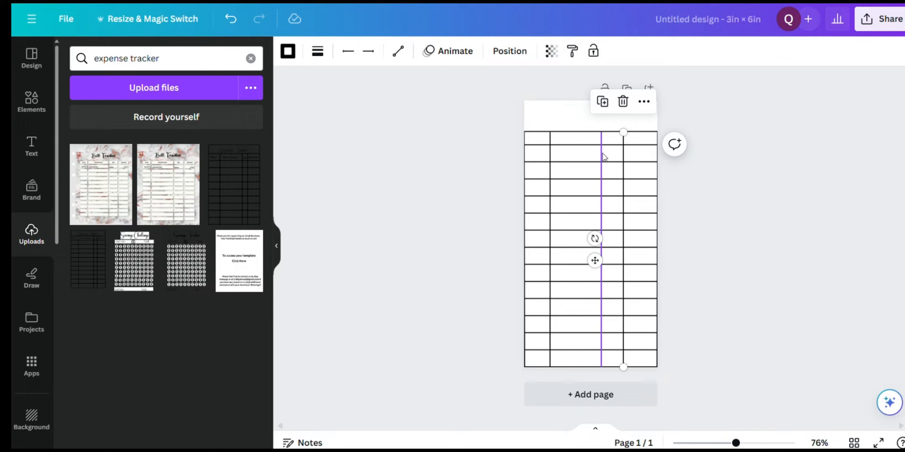
click(590, 131)
click(602, 147)
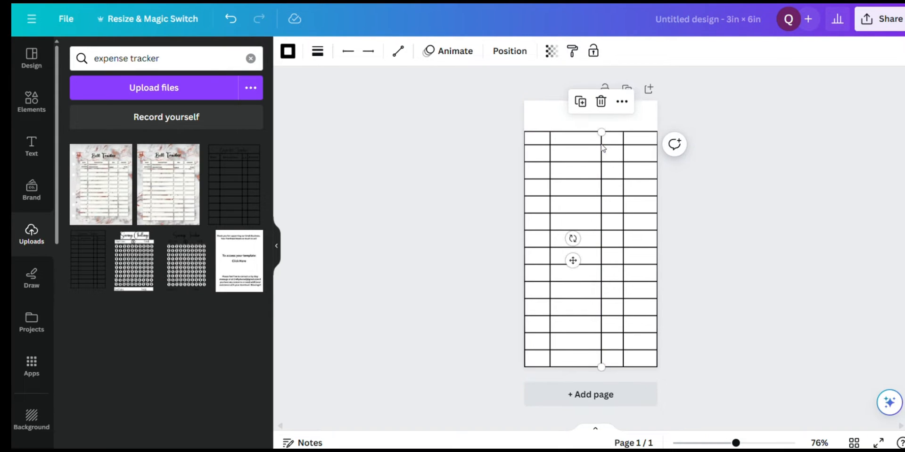
drag(603, 147, 607, 145)
click(637, 124)
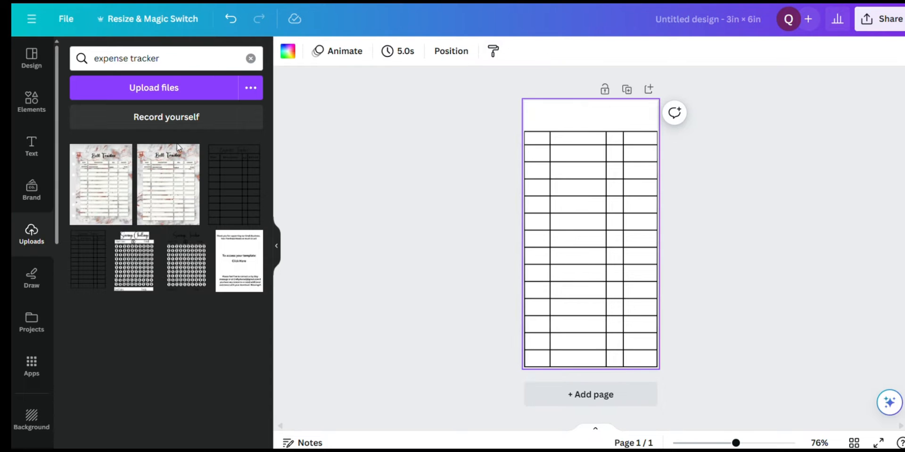
Select all the table lines and increase their line weight
click(33, 146)
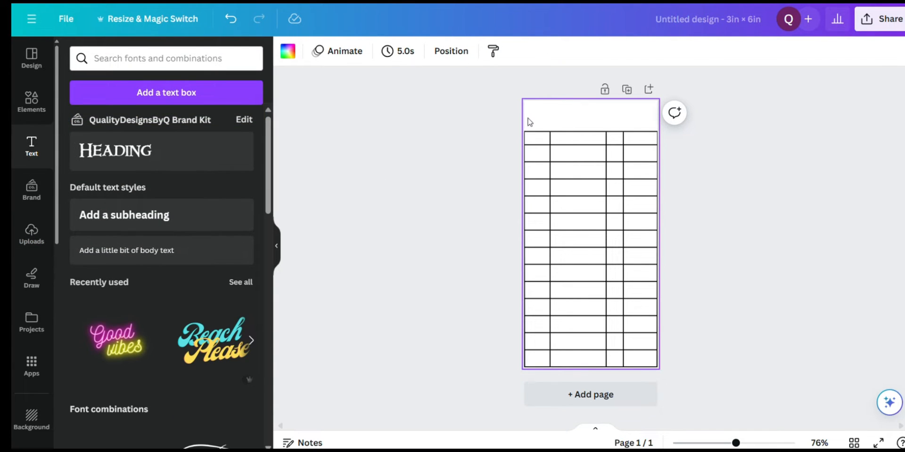
click(457, 168)
drag(534, 118, 662, 364)
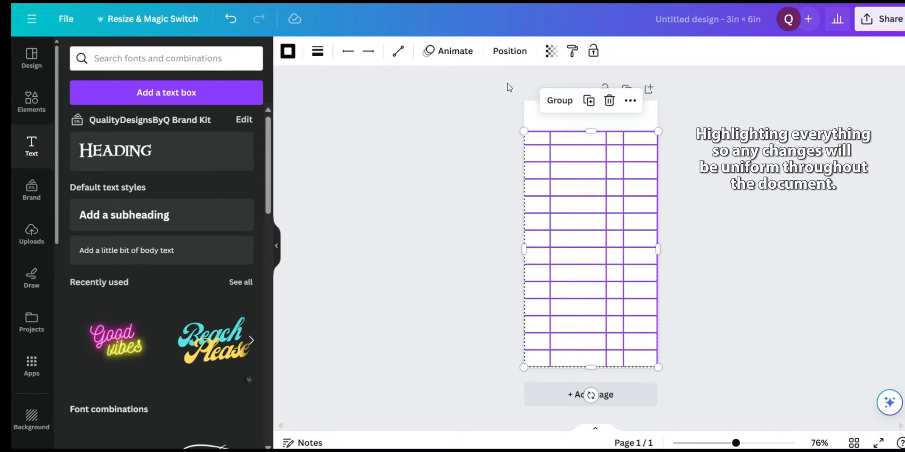
click(317, 51)
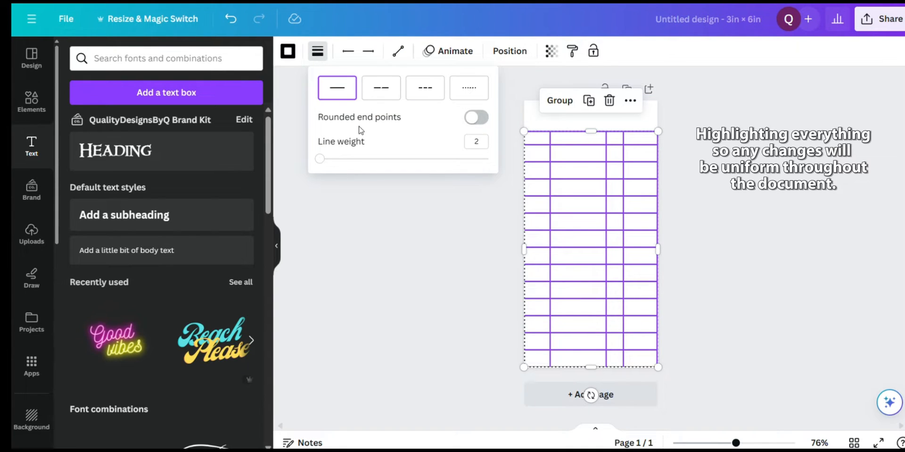
click(470, 141)
click(743, 234)
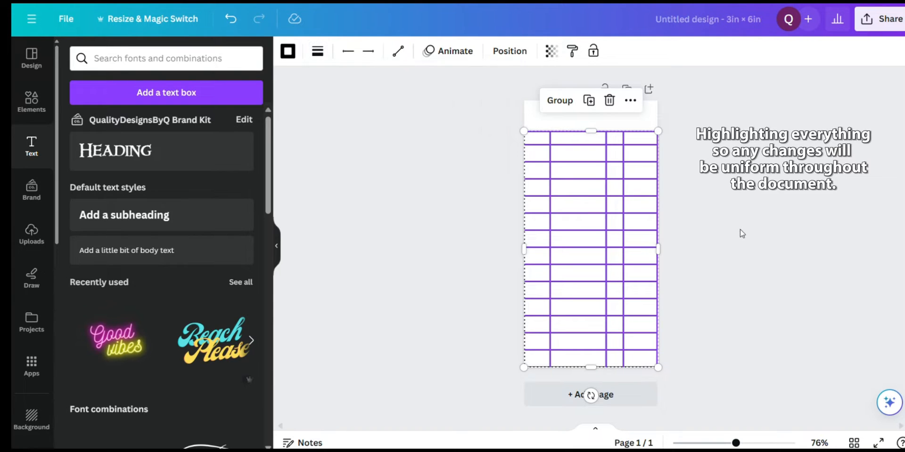
click(743, 234)
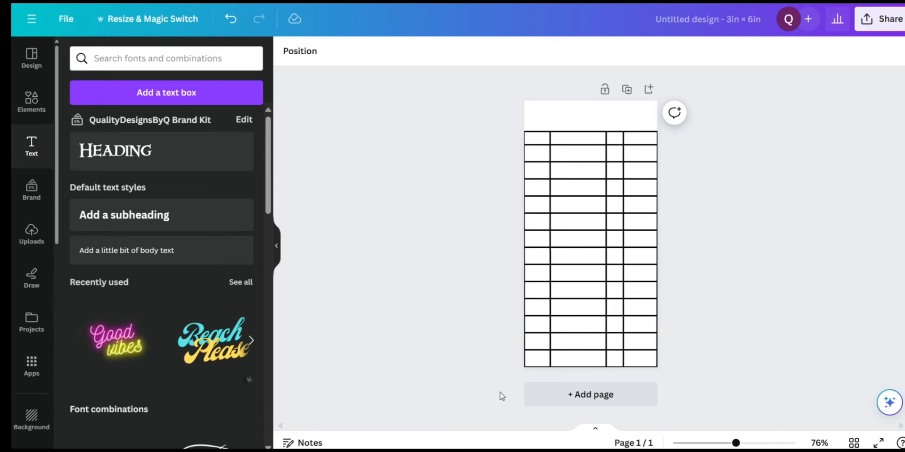
Group all the table lines, shrink the group slightly to fit the page width, and align it with the page's lower edge
drag(519, 372, 660, 129)
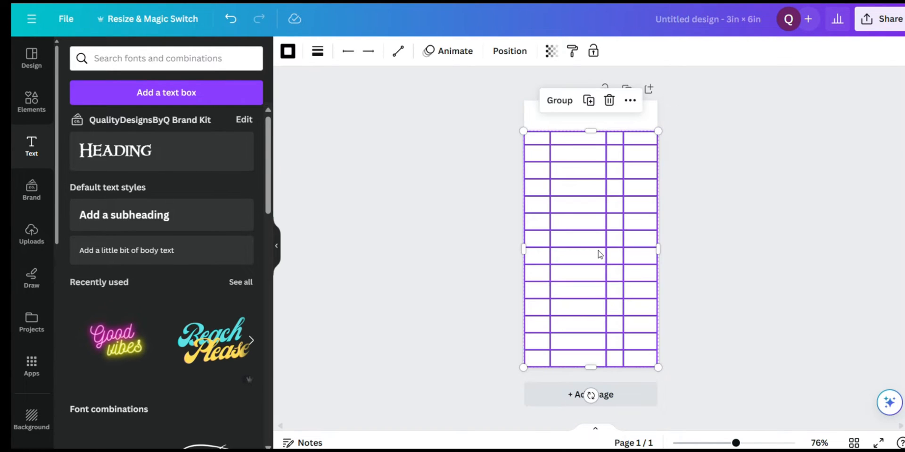
drag(600, 251, 598, 246)
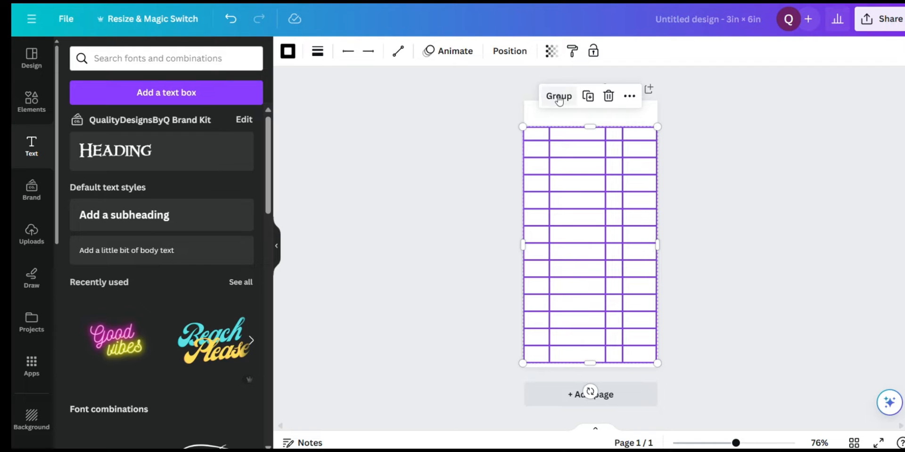
click(559, 96)
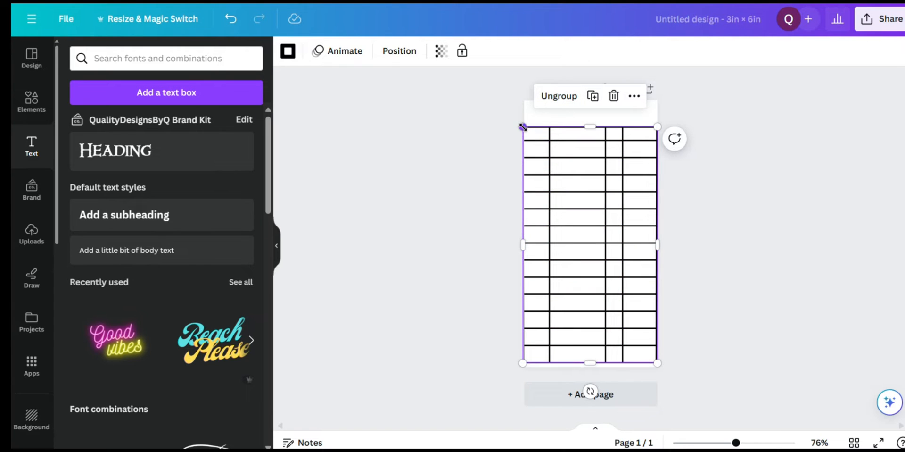
drag(523, 127, 525, 128)
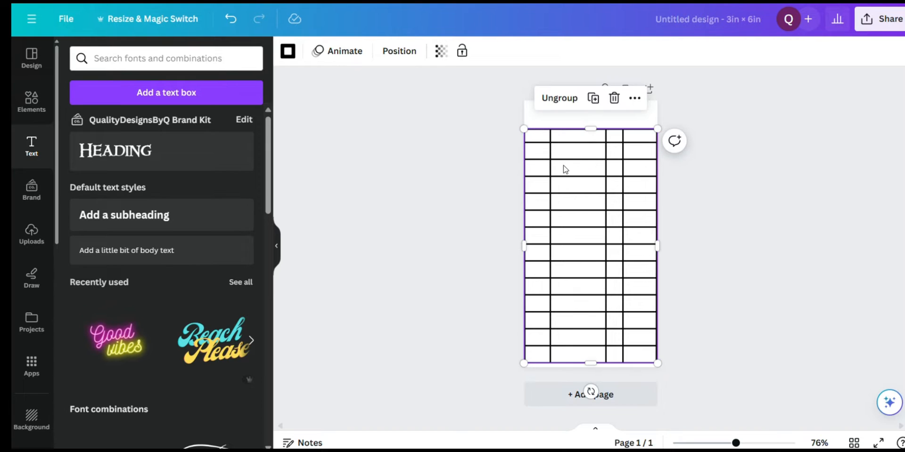
mouse_move(565, 169)
mouse_down()
mouse_move(562, 159)
mouse_move(562, 168)
mouse_up()
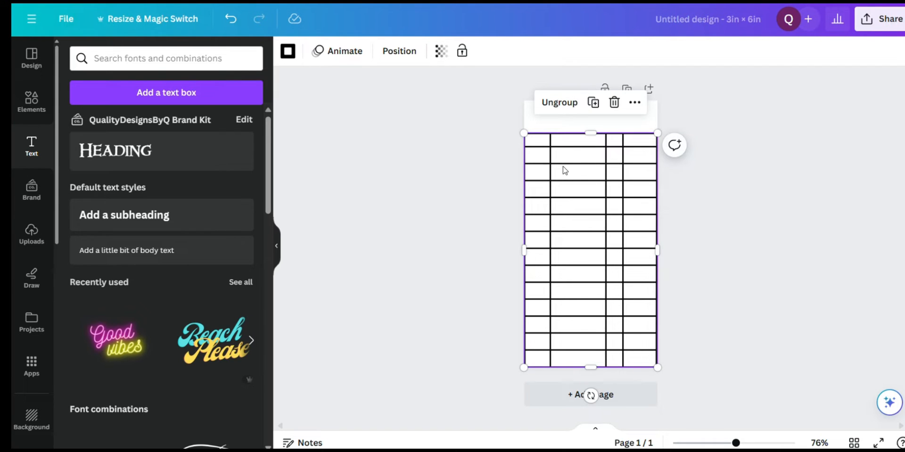
click(728, 213)
click(614, 236)
mouse_move(614, 236)
mouse_down()
mouse_move(610, 215)
mouse_move(643, 222)
mouse_move(599, 226)
mouse_move(615, 222)
mouse_move(618, 234)
mouse_up()
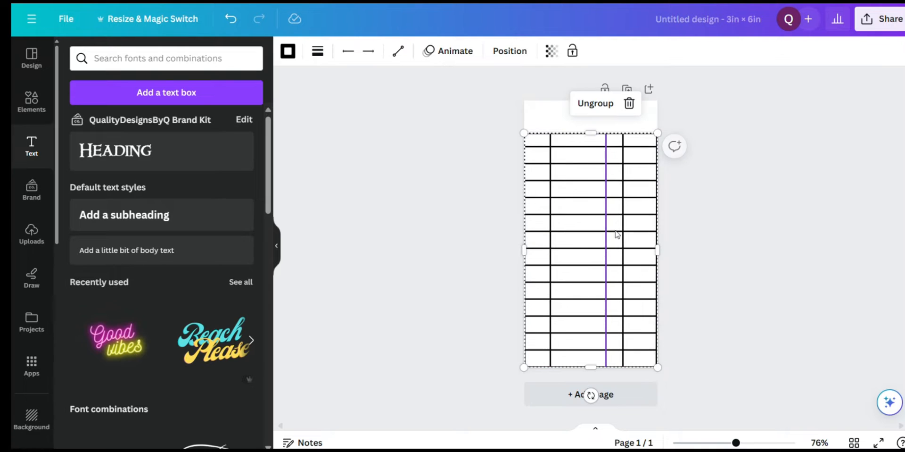
Try light pink, mauve and bright pink as the page background, then restore white (#ffffff)
click(544, 122)
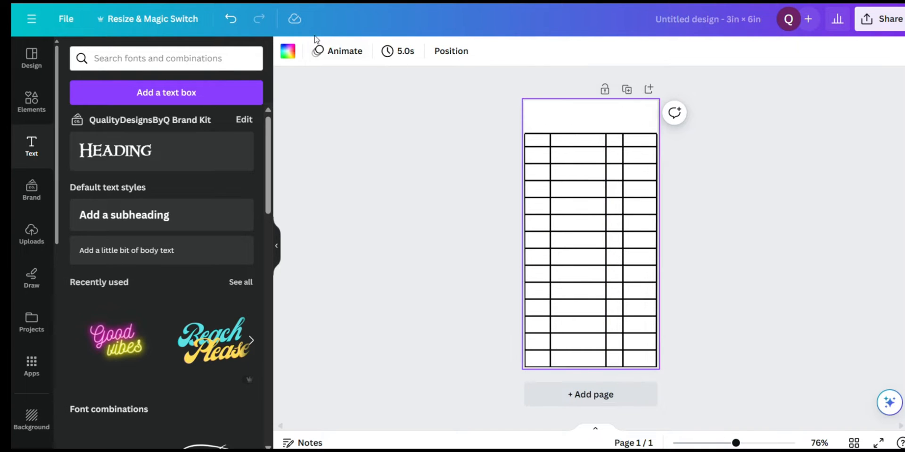
click(285, 54)
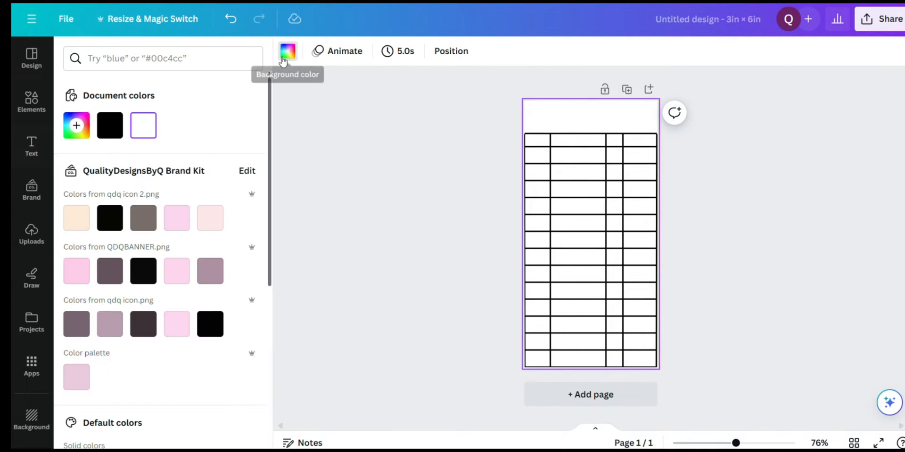
click(181, 228)
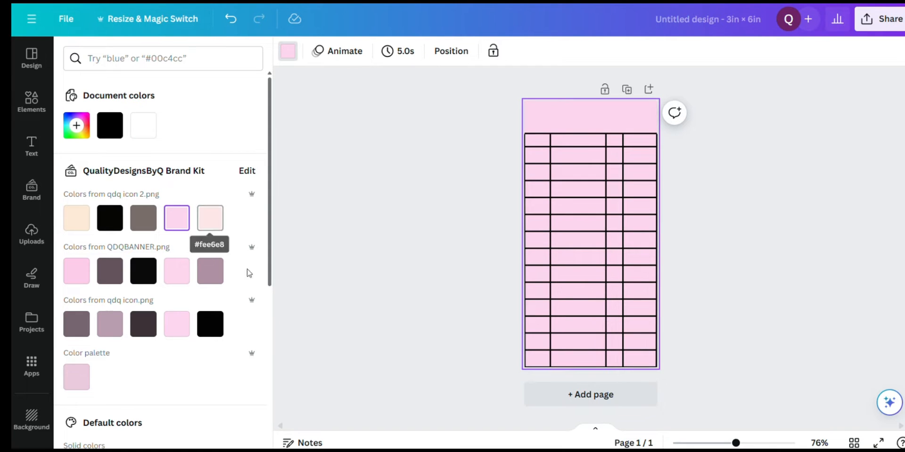
click(211, 271)
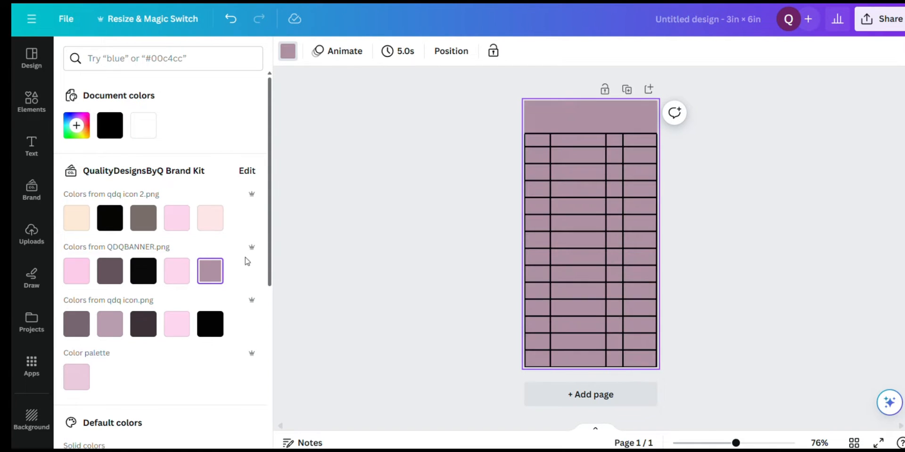
scroll(279, 339, down, 2)
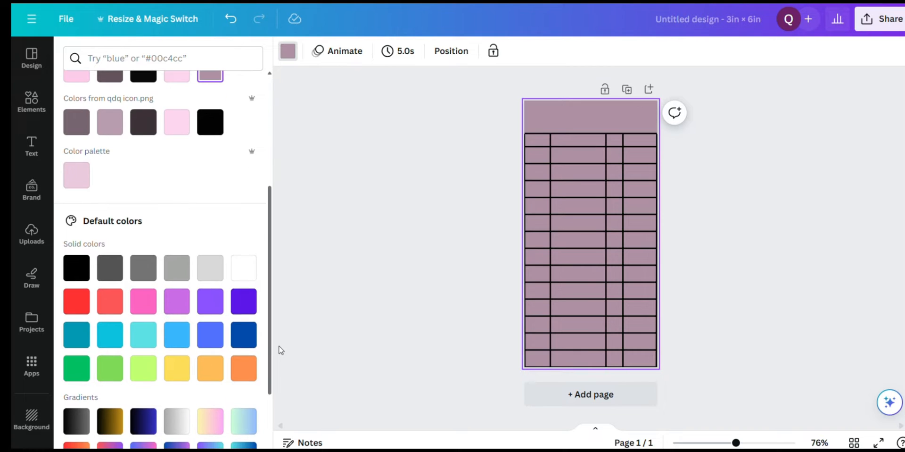
click(149, 305)
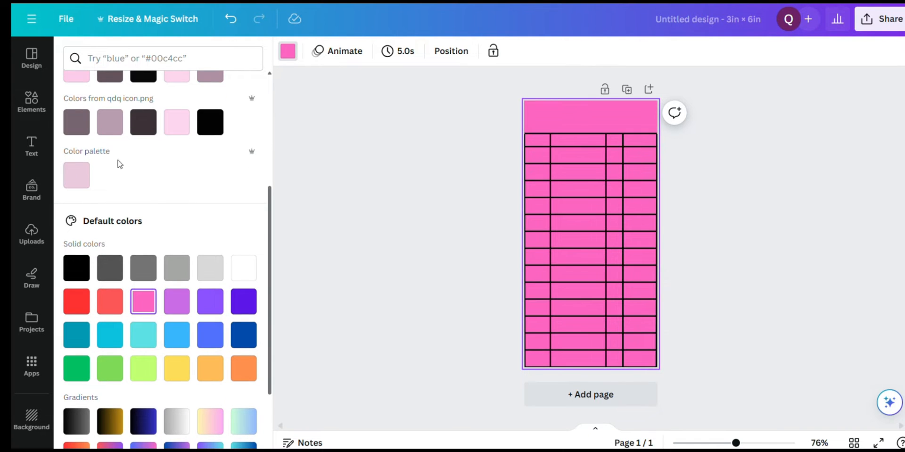
drag(269, 211, 271, 118)
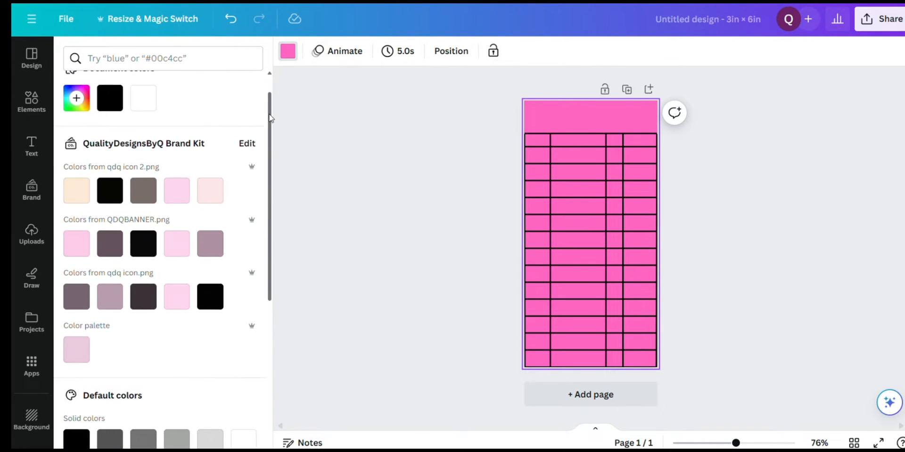
click(144, 108)
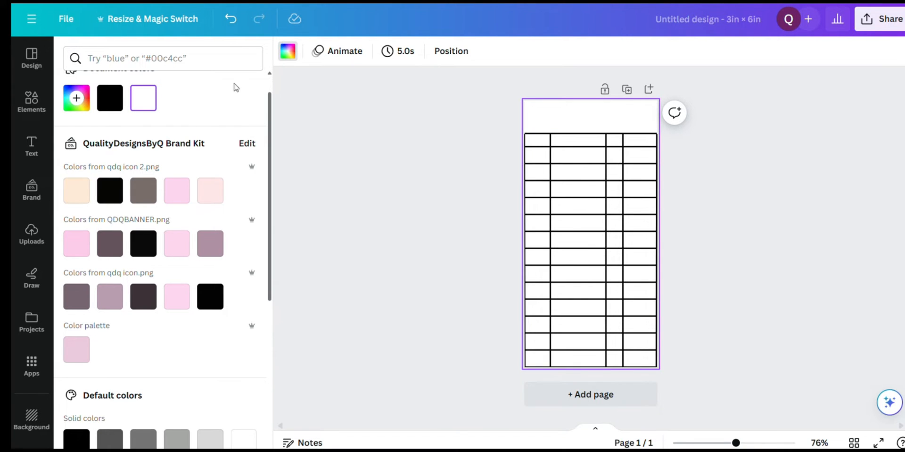
Add a subheading reading "Date" and place it in the first column's header cell
click(31, 147)
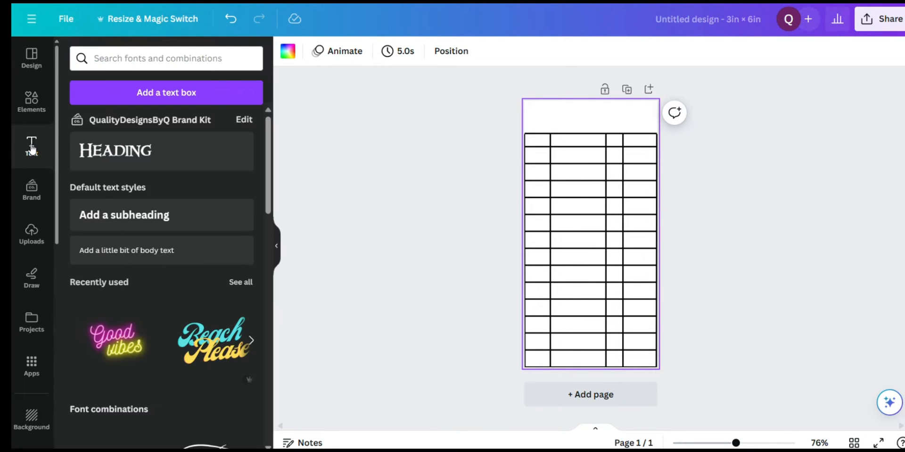
click(113, 208)
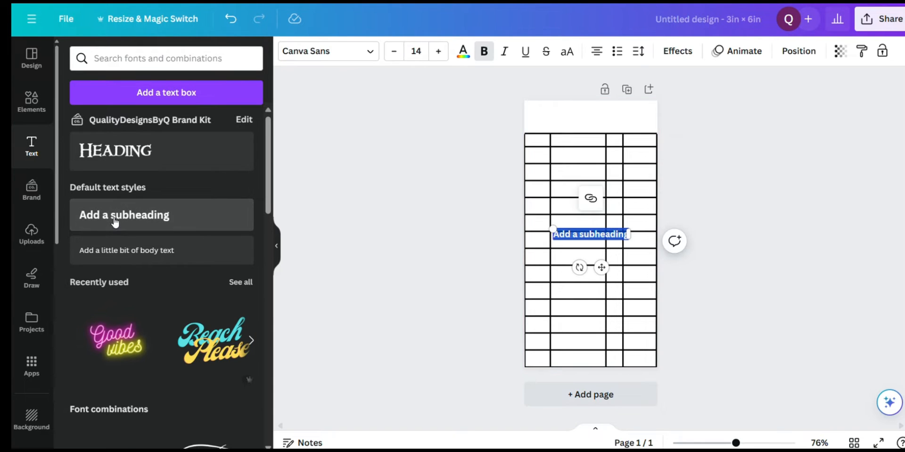
text(Date)
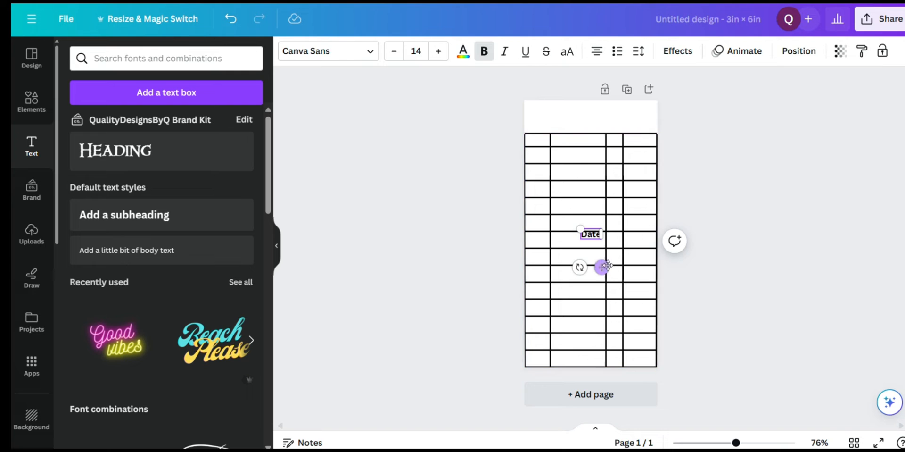
drag(603, 268, 549, 175)
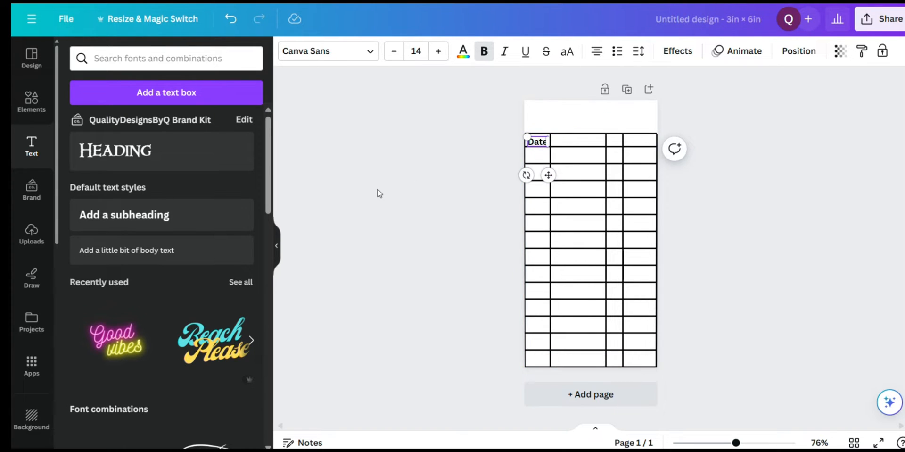
Add a subheading reading "Description" and place it on one line in the second column's header cell
click(151, 221)
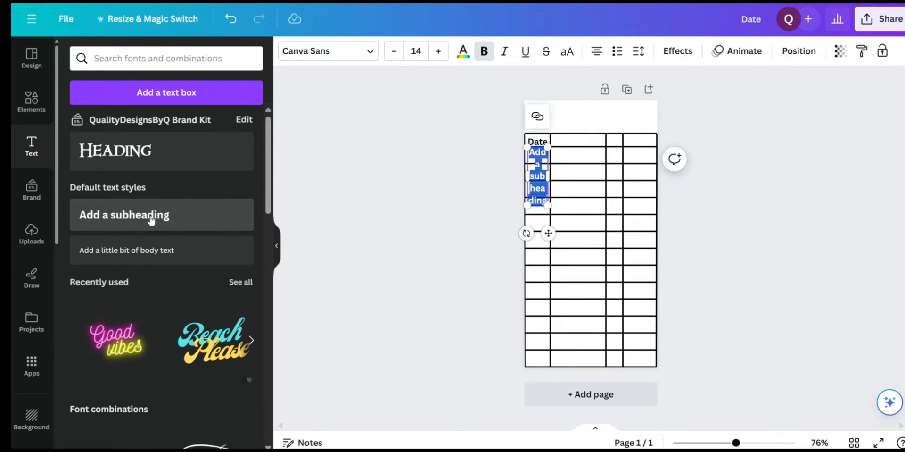
text(Description)
key(Tab)
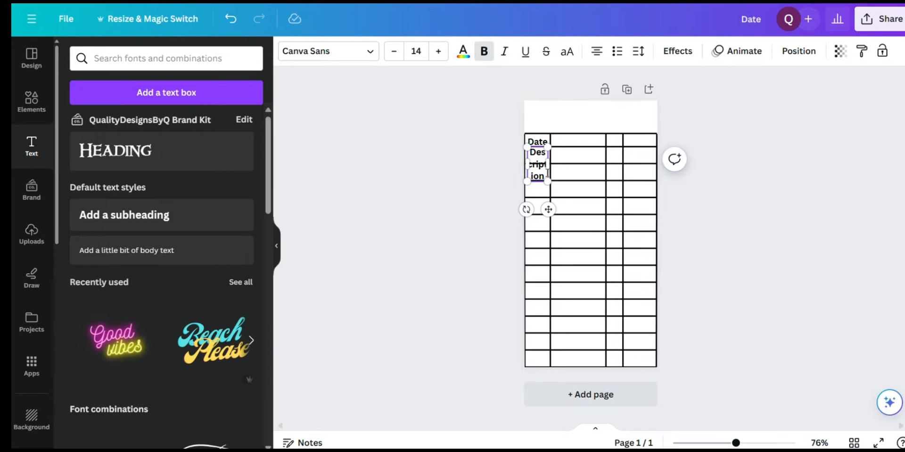
drag(549, 166, 590, 175)
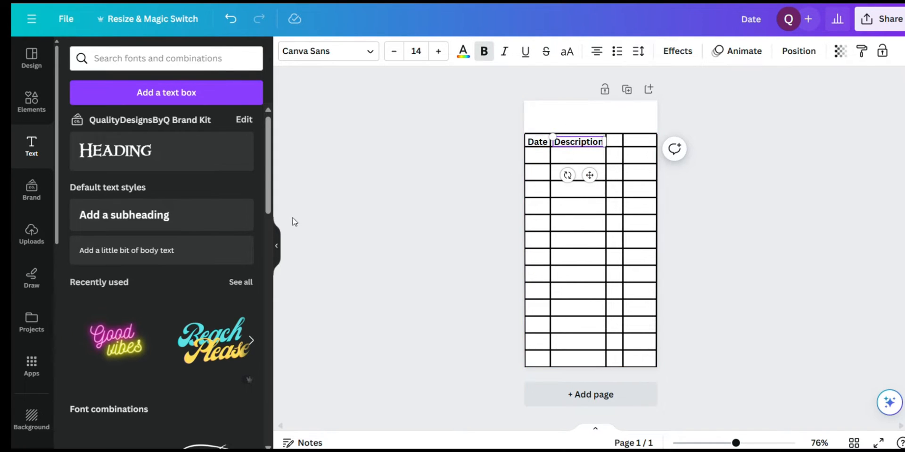
Add a subheading reading "+/-" and place it over the third column's header cell
click(179, 216)
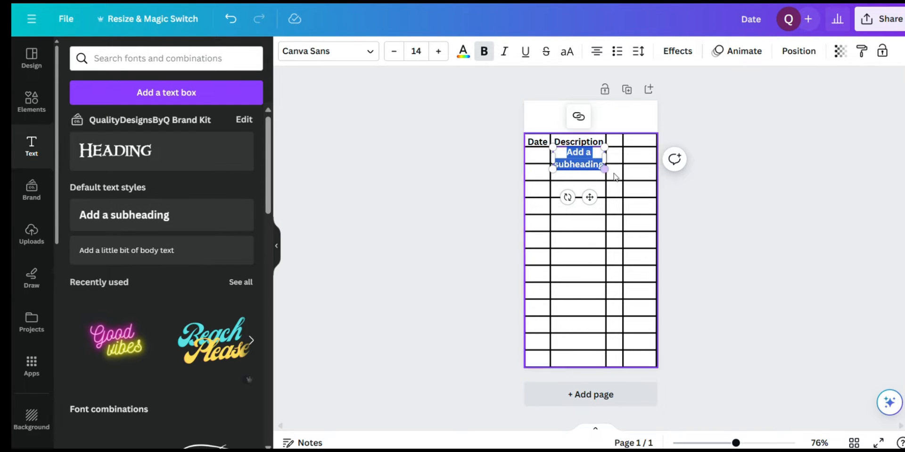
drag(590, 198, 622, 187)
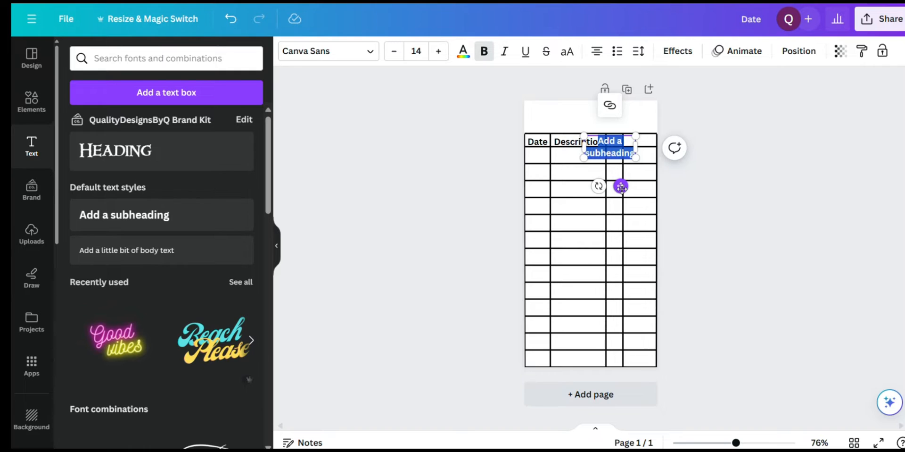
text(+/-)
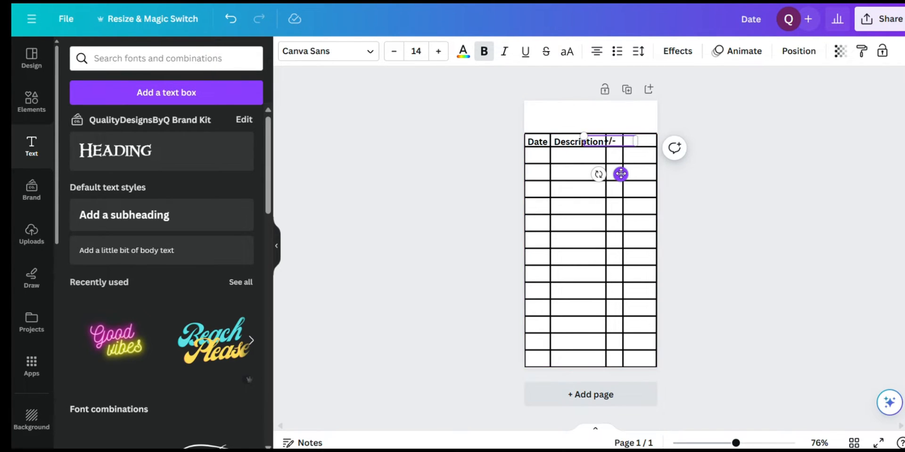
drag(621, 174, 620, 173)
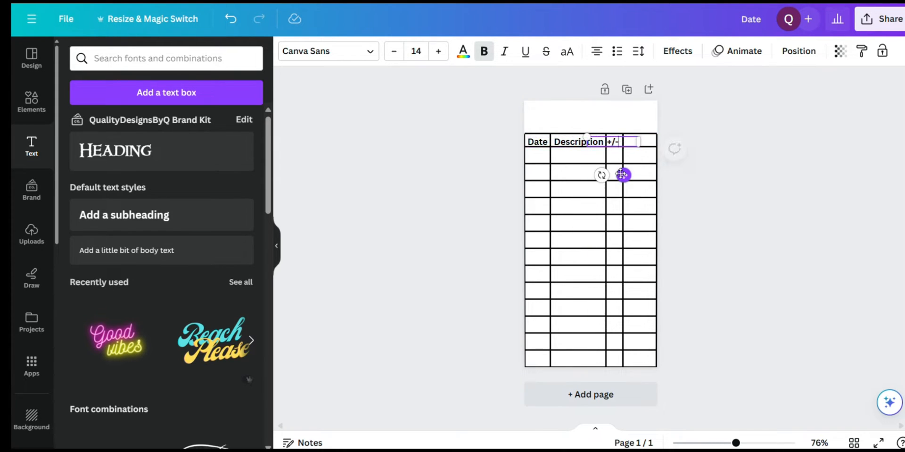
click(689, 189)
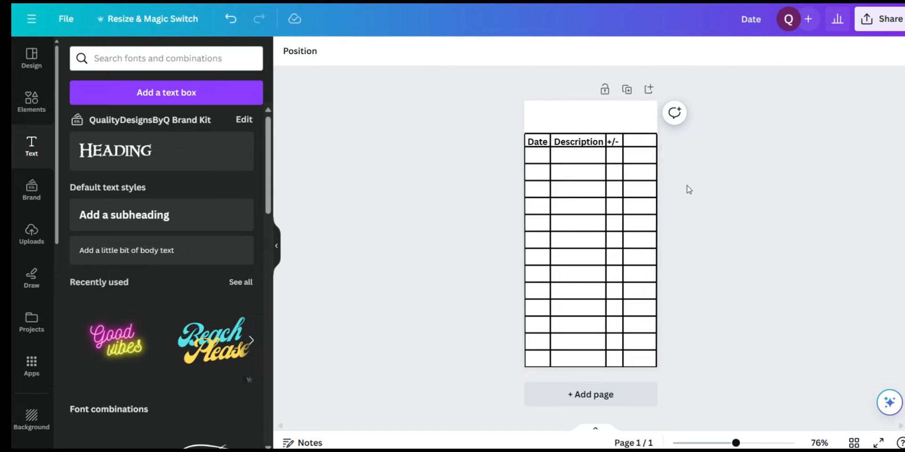
Narrow the "+/-" text box to roughly its column's width and shift it clear of the Description column
click(619, 145)
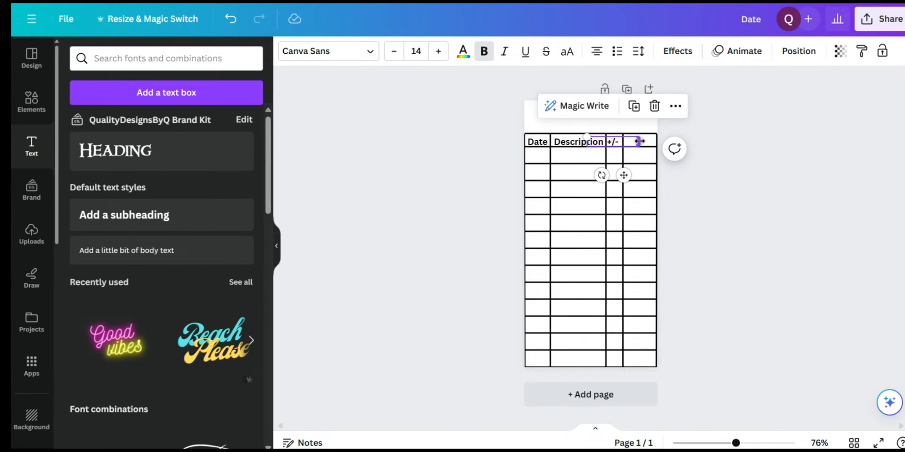
drag(640, 141, 605, 141)
drag(608, 176, 624, 175)
click(715, 192)
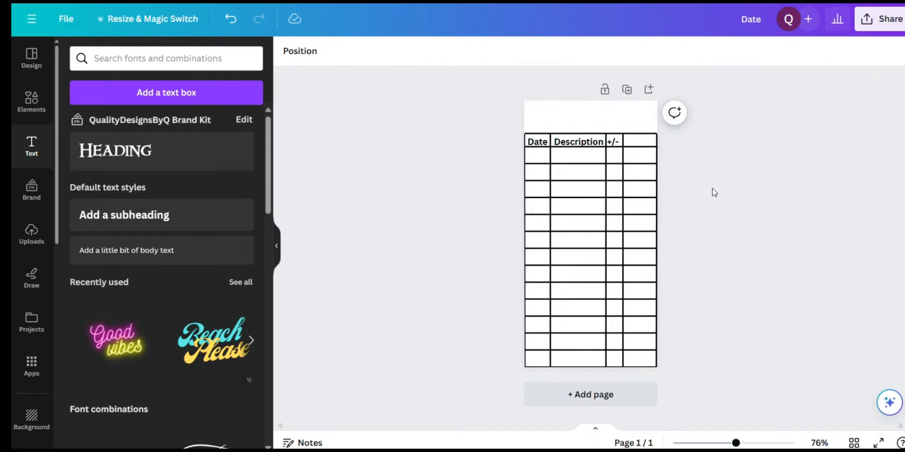
click(616, 143)
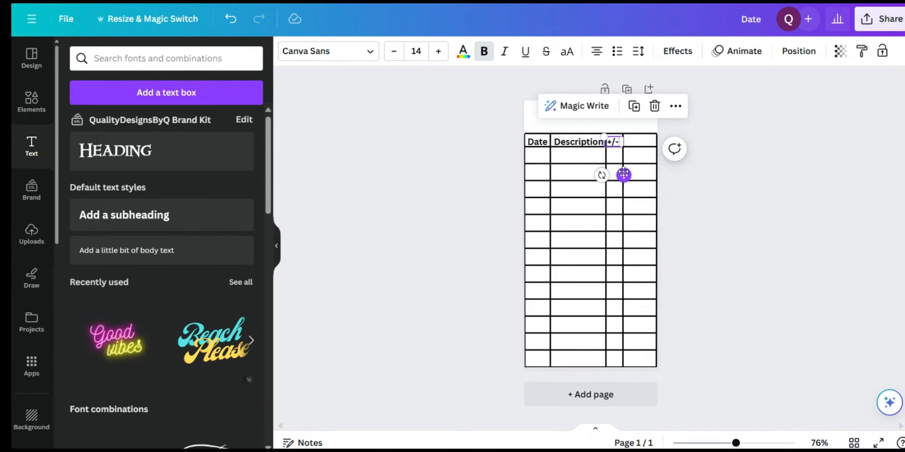
drag(625, 174, 622, 175)
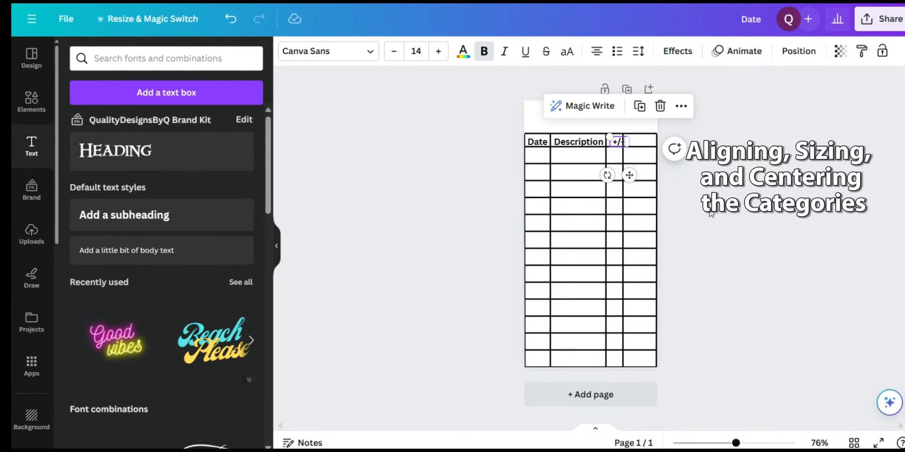
click(679, 221)
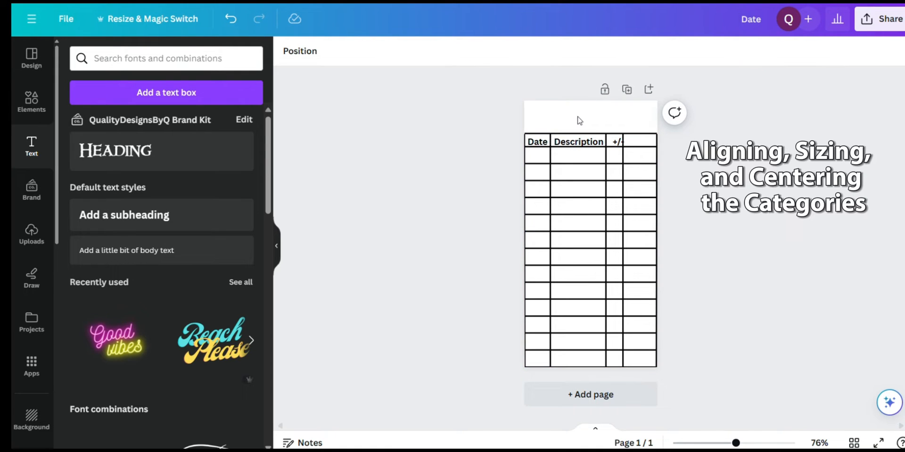
Ungroup the table lines and move the divider between the third and fourth columns slightly outward to widen the "+/-" column
click(581, 267)
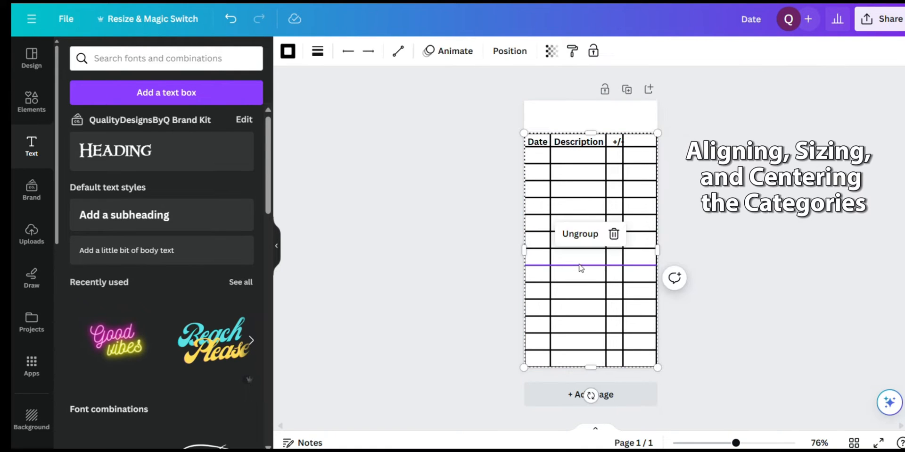
click(580, 233)
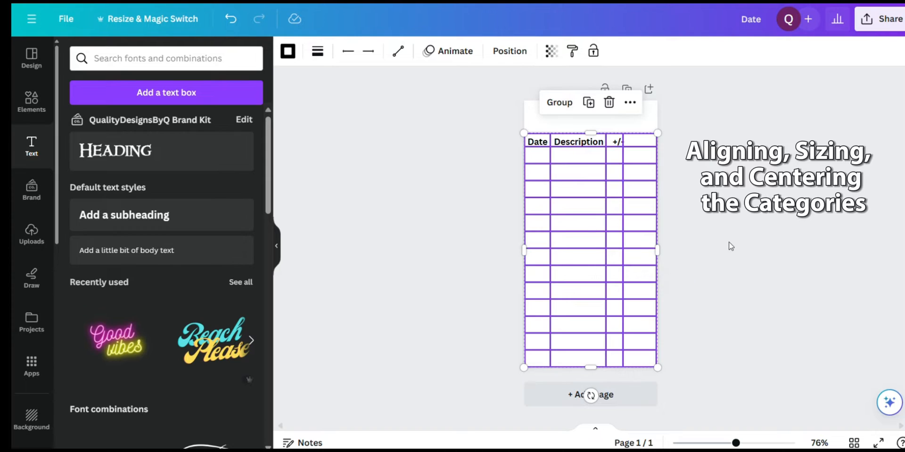
click(732, 246)
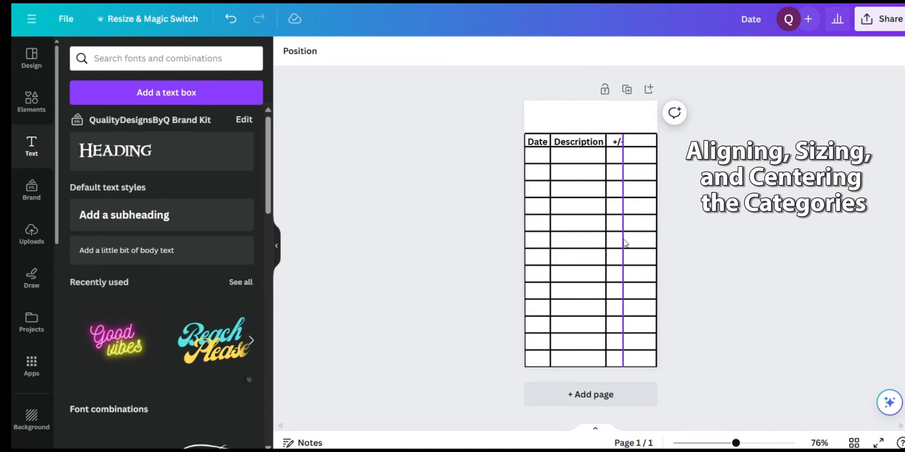
click(623, 243)
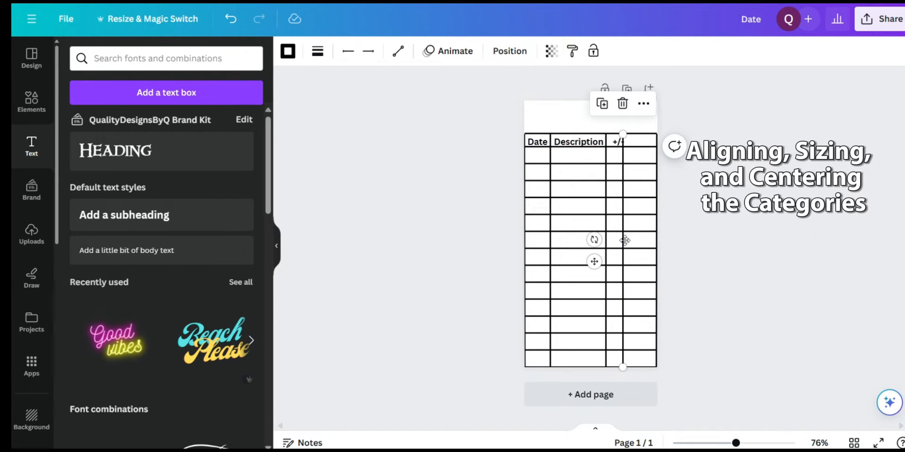
drag(625, 240, 628, 244)
click(711, 246)
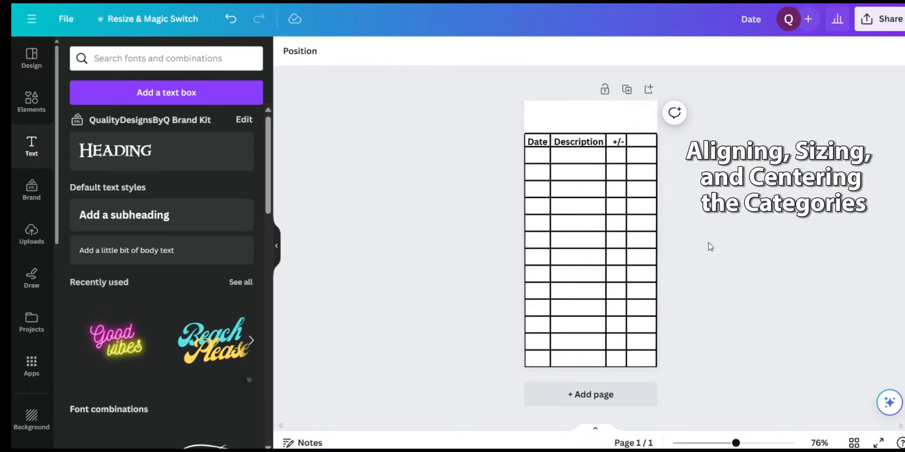
Centre the "+/-" label within its widened header cell
click(618, 144)
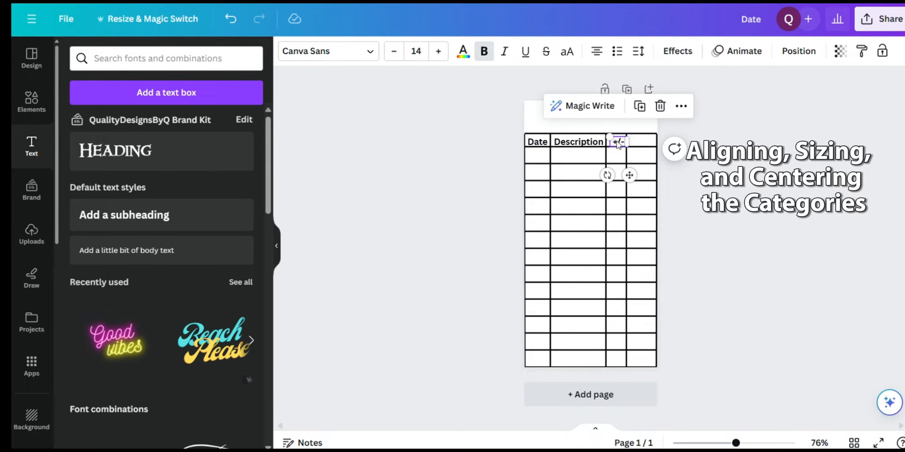
drag(618, 144, 617, 144)
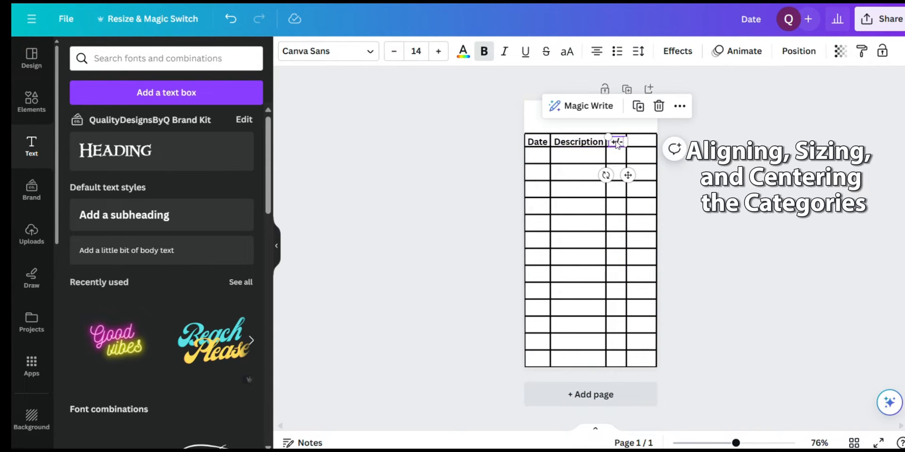
click(716, 190)
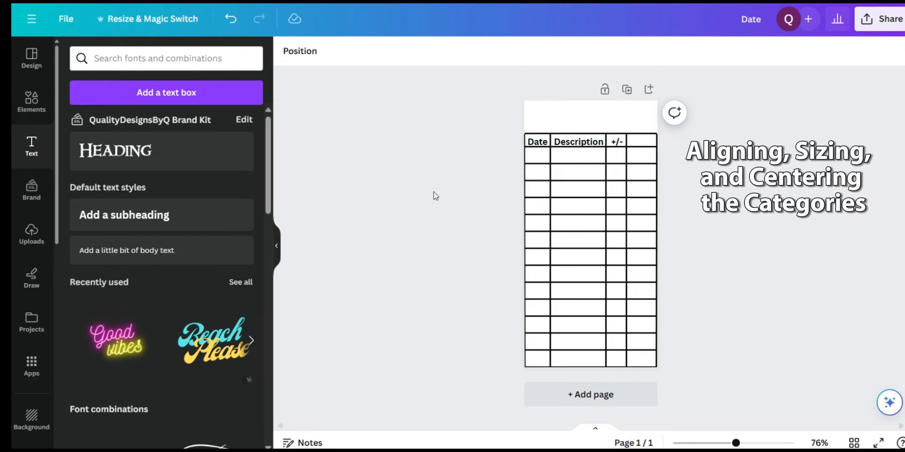
Add a subheading reading "Balance", place it in the fourth column's header cell, and shrink it to about size 12.1 to fit
click(110, 220)
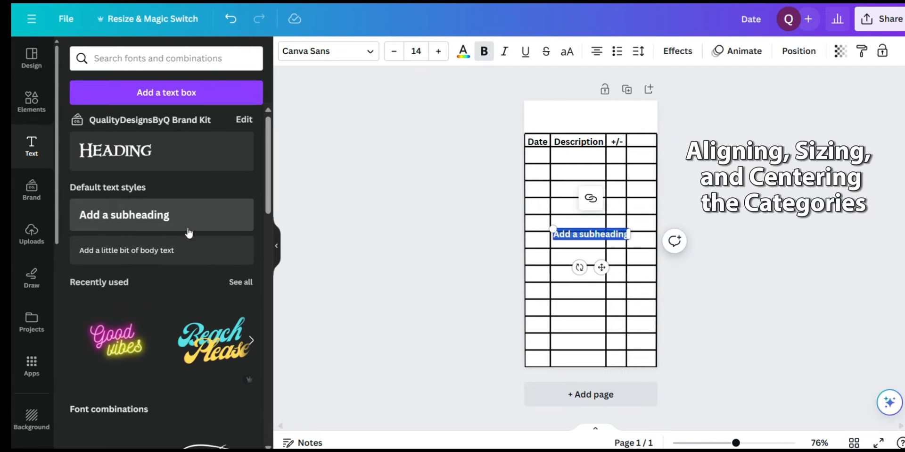
text(Balance)
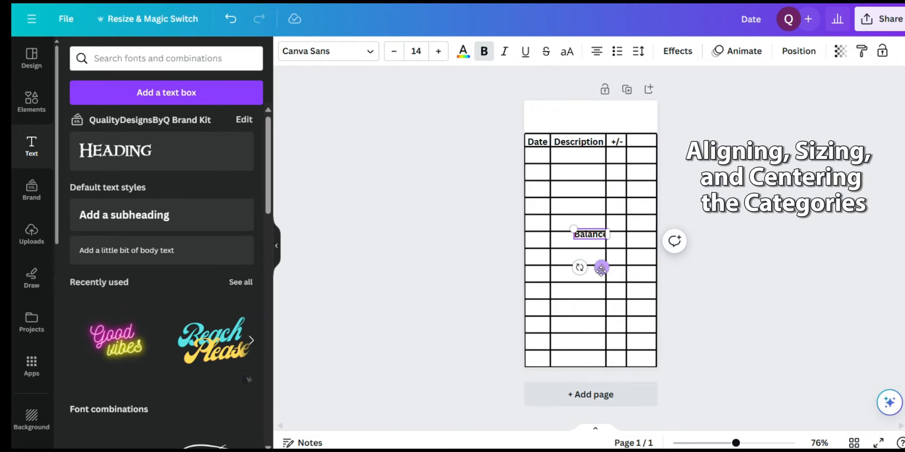
drag(602, 268, 649, 175)
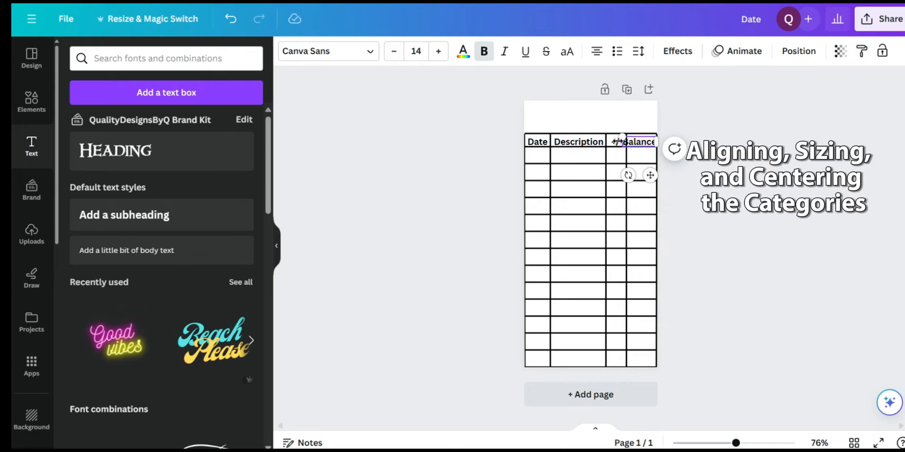
drag(622, 136, 625, 137)
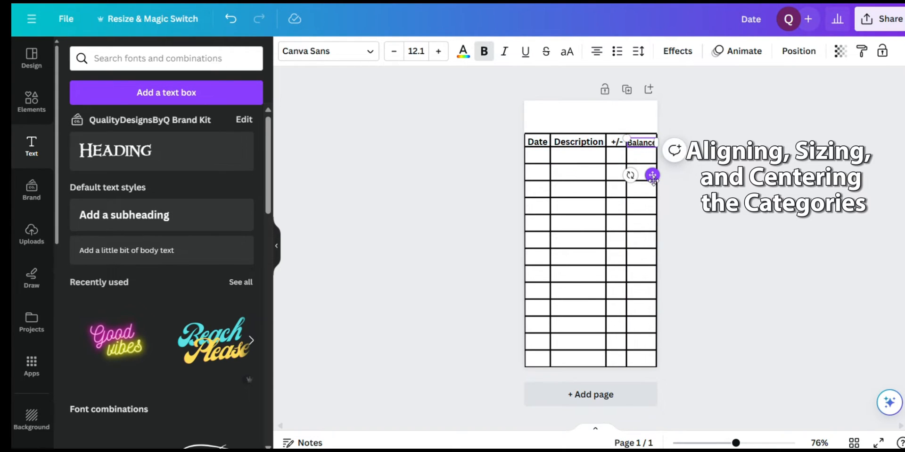
drag(653, 177, 654, 179)
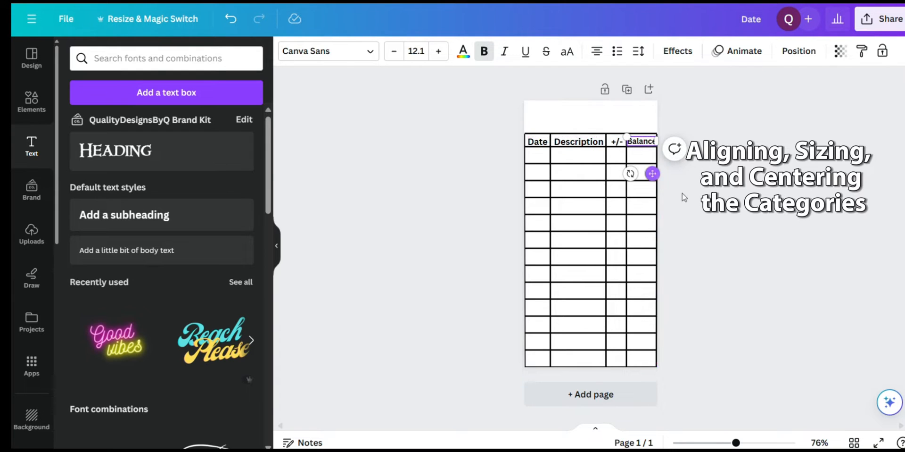
click(725, 216)
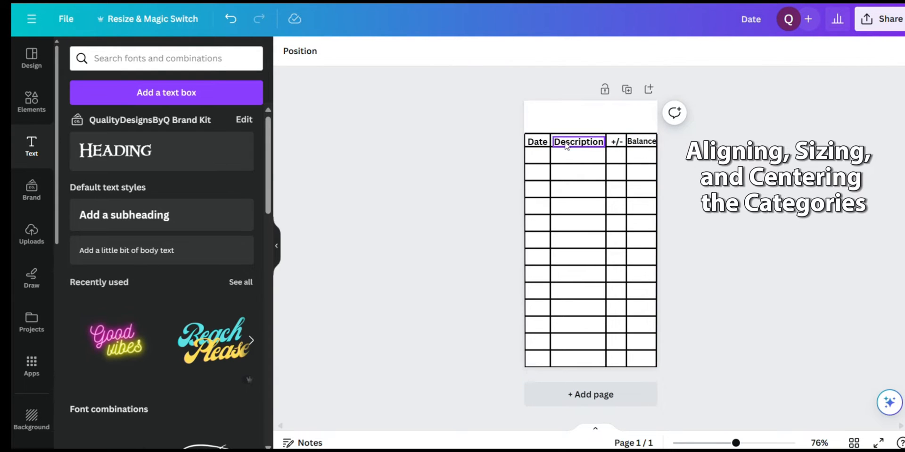
Set the font size of the "Description" and "Date" labels to 12.1 to match "Balance"
click(639, 141)
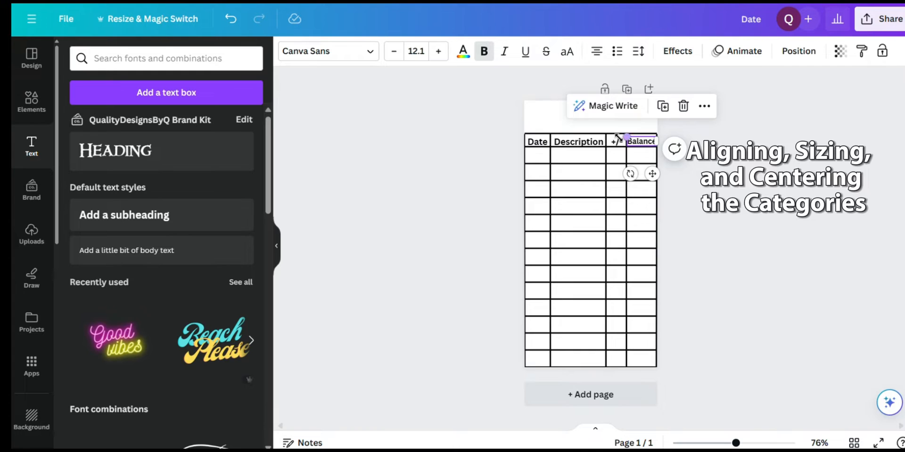
click(589, 142)
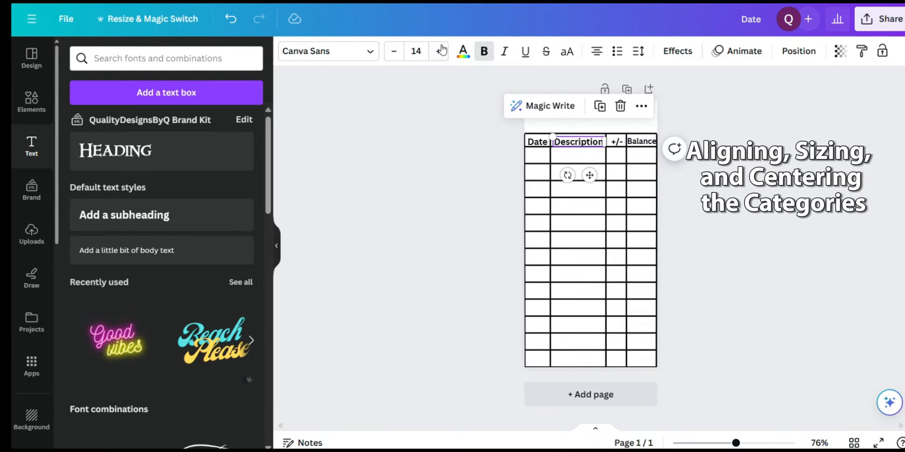
click(416, 51)
text(12.1)
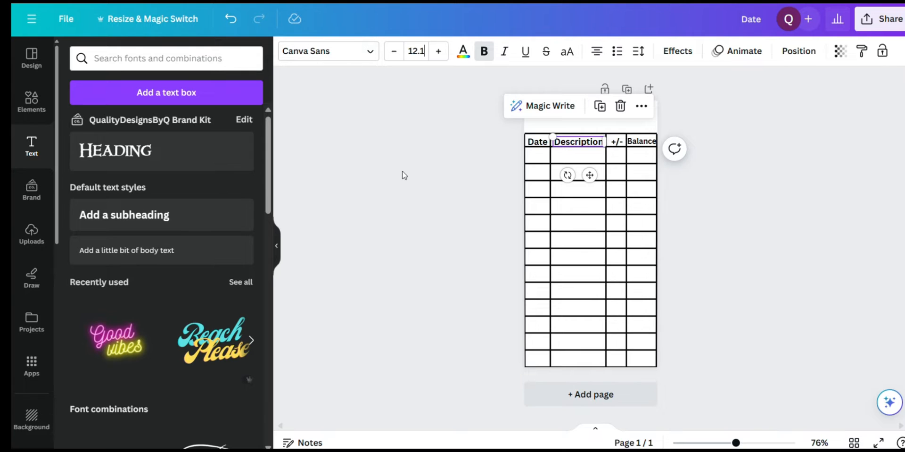
key(Return)
click(543, 147)
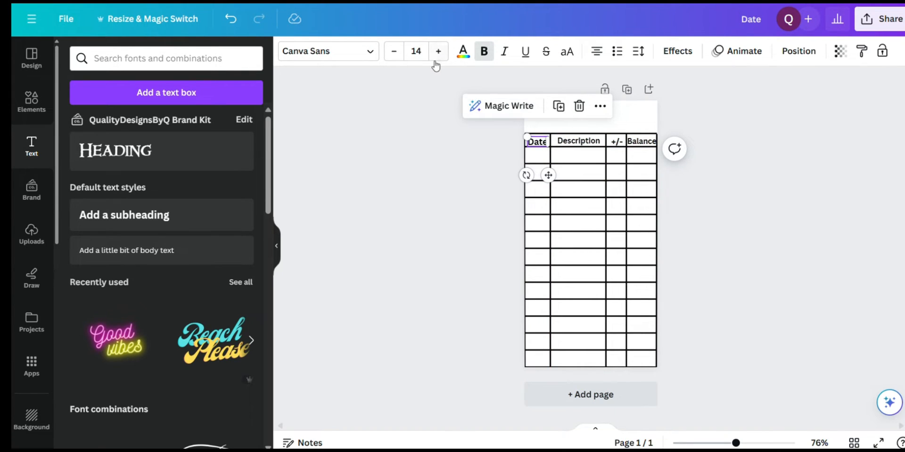
click(424, 49)
text(12.1)
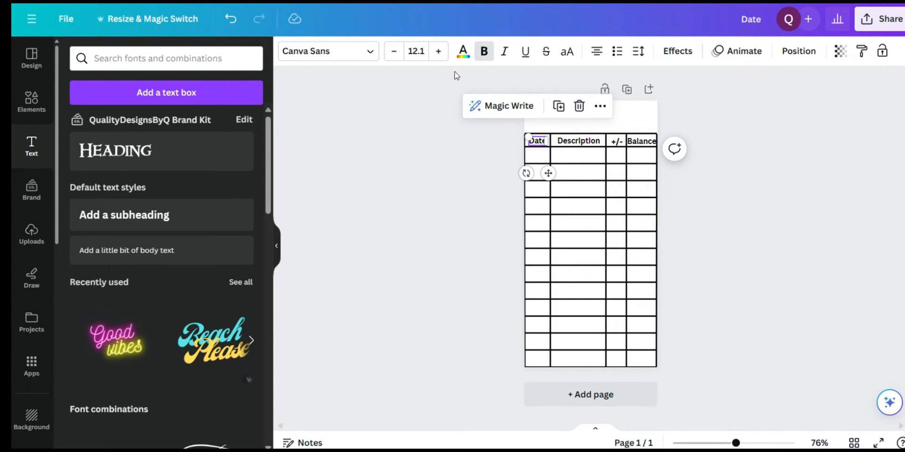
click(724, 224)
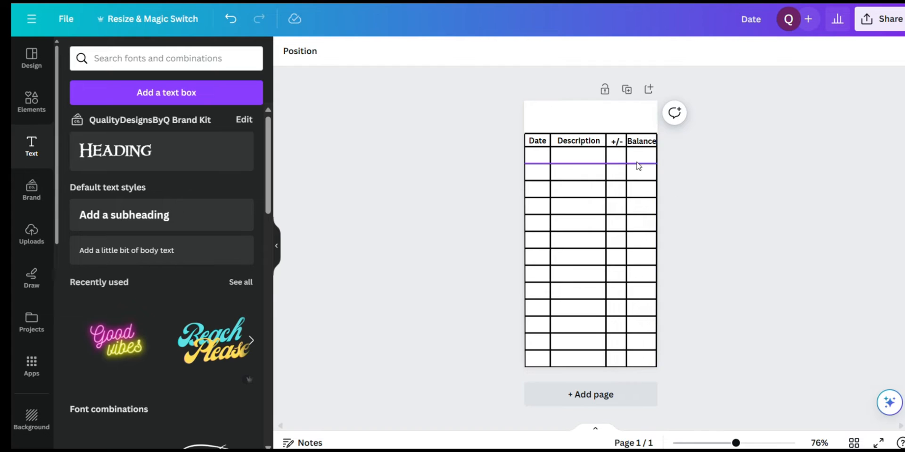
Nudge the "+/-" label slightly upward to line it up with the other header labels
click(619, 142)
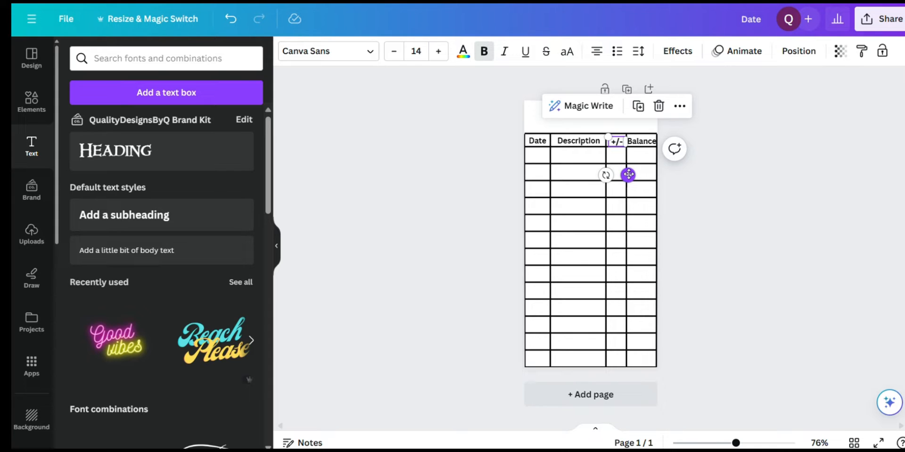
drag(628, 174, 628, 173)
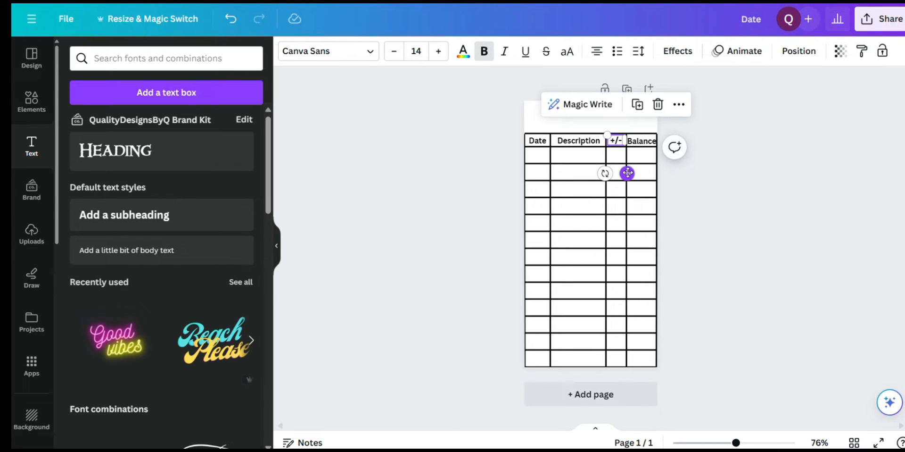
Group the whole table, including all its lines and the four header labels, into one object
click(725, 200)
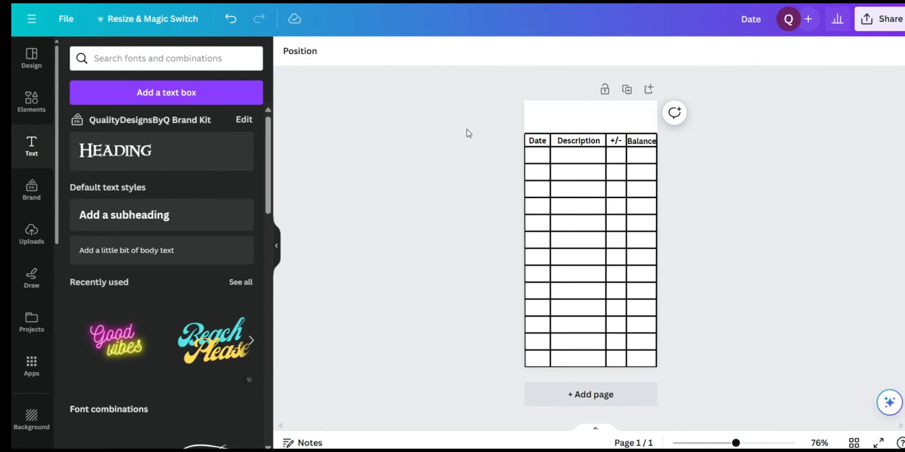
drag(498, 131, 686, 378)
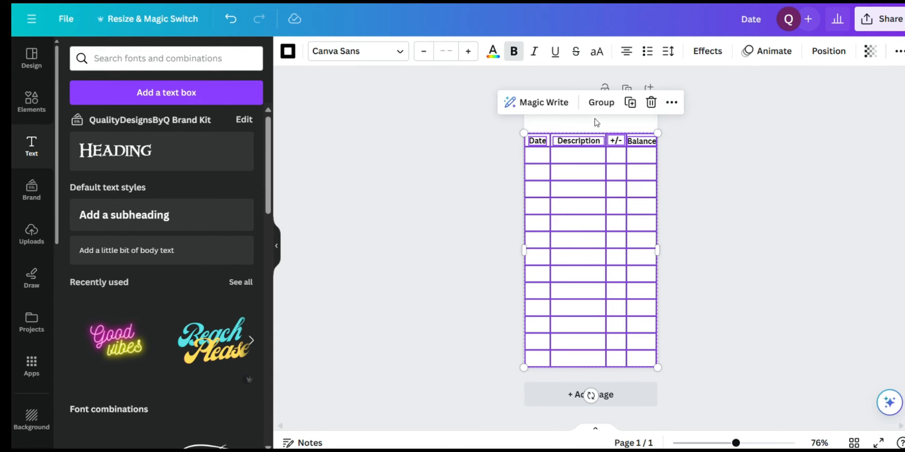
click(601, 103)
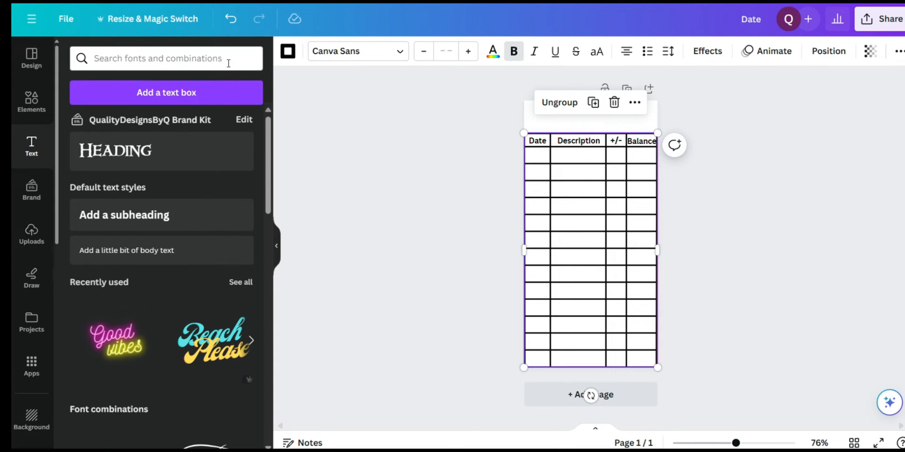
Add a subheading reading "Expense Tracker", enlarge it to about size 17.8, and centre it in the blank space above the table
click(114, 225)
text(E)
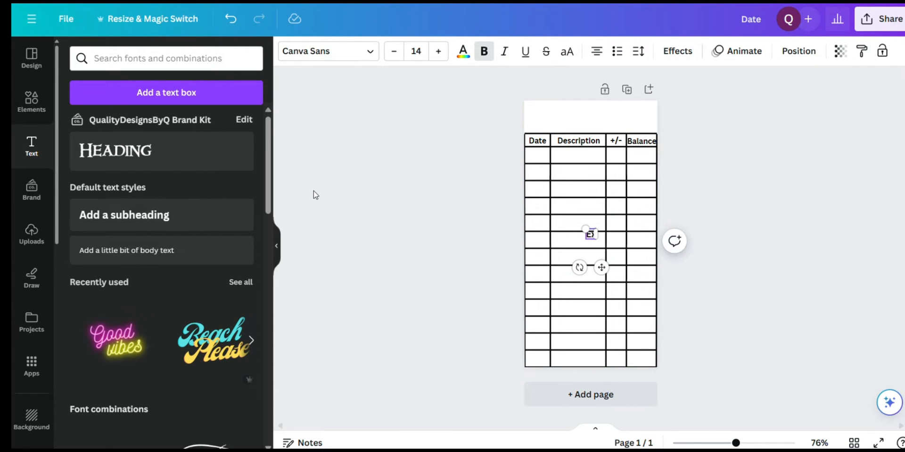
text(xpense Tracker)
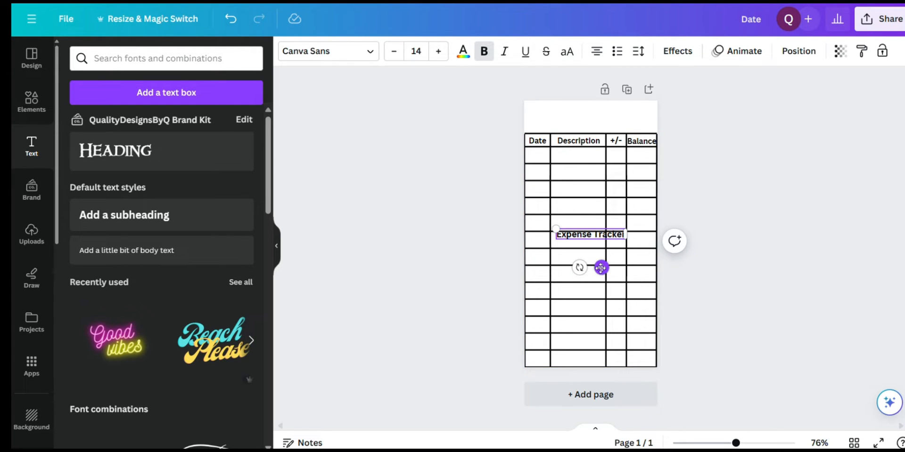
drag(601, 268, 601, 153)
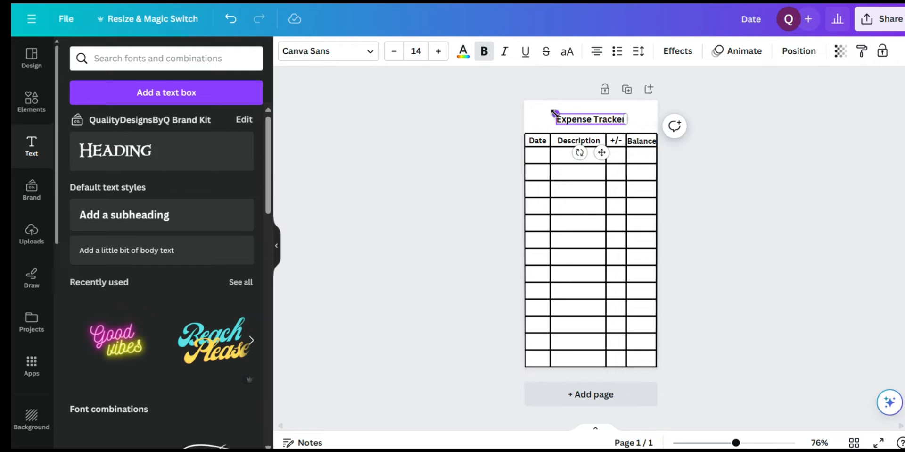
drag(555, 113, 538, 111)
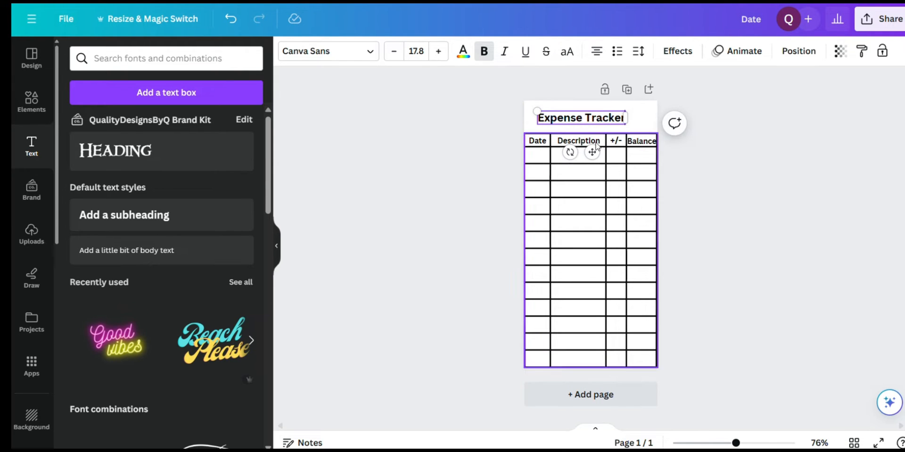
drag(592, 153, 601, 150)
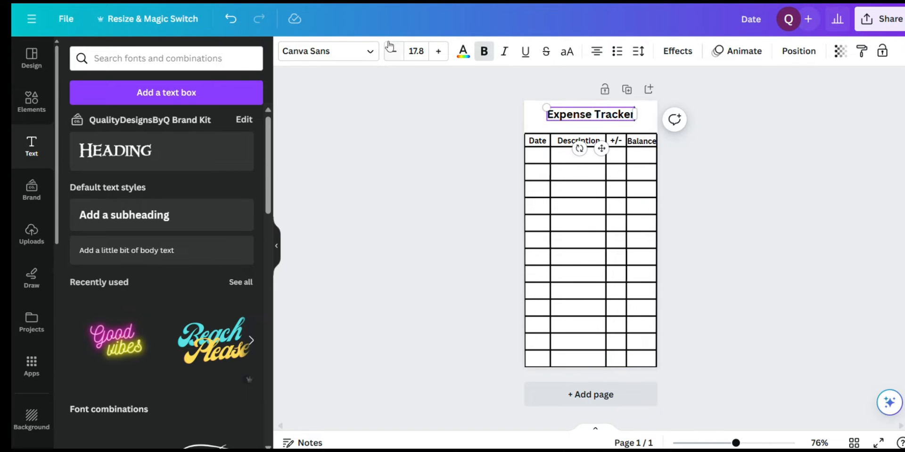
Try the Barbie Script, Playlist Script and Rainbow fonts on the "Expense Tracker" title, fitting it on one line at about size 12.4
click(371, 53)
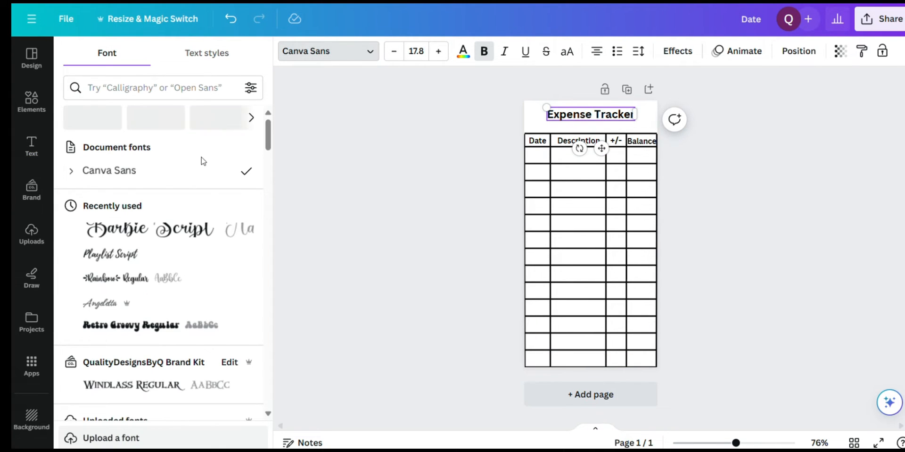
click(152, 234)
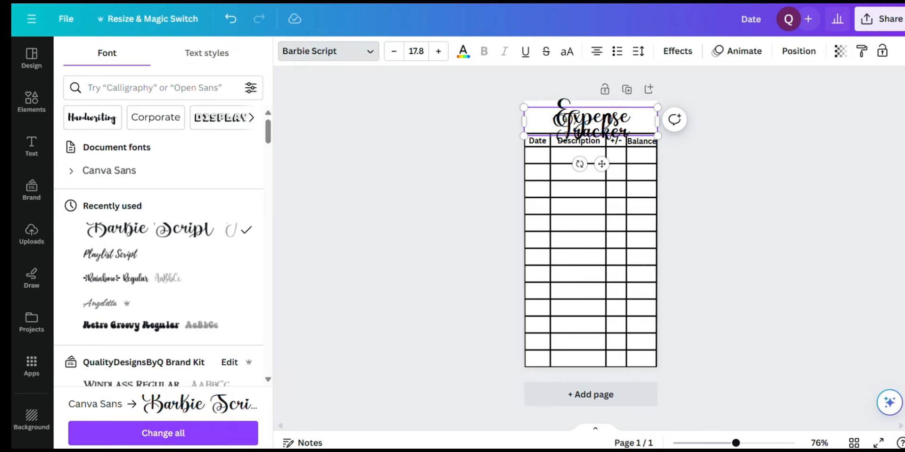
mouse_move(525, 120)
mouse_down()
mouse_move(477, 115)
mouse_move(533, 114)
mouse_up()
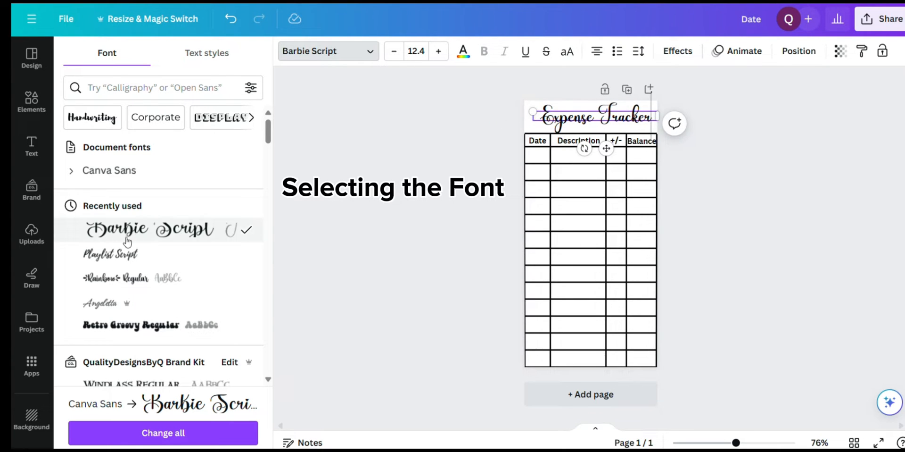
click(123, 255)
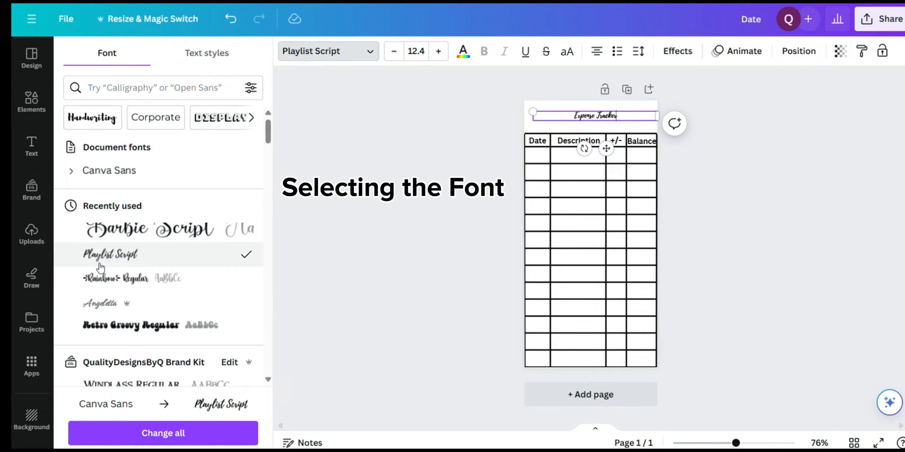
click(103, 281)
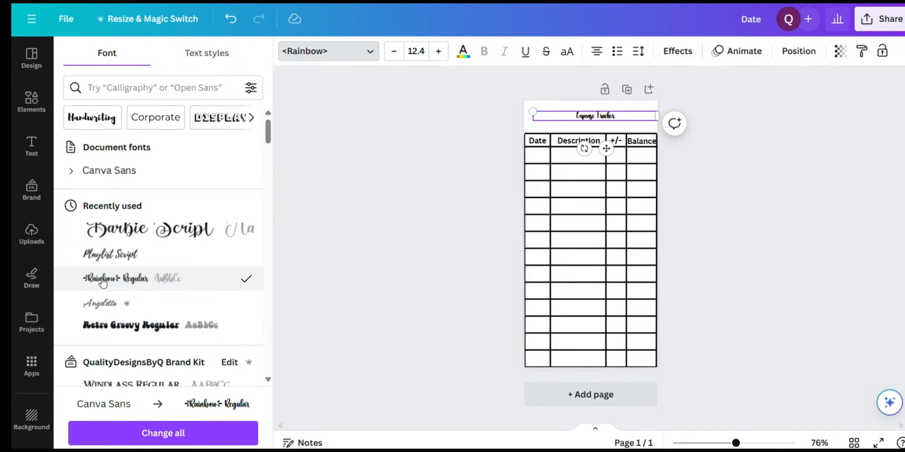
Set the title in Retro Groovy, narrow its text box, enlarge it to about size 21, and centre it above the table
click(104, 333)
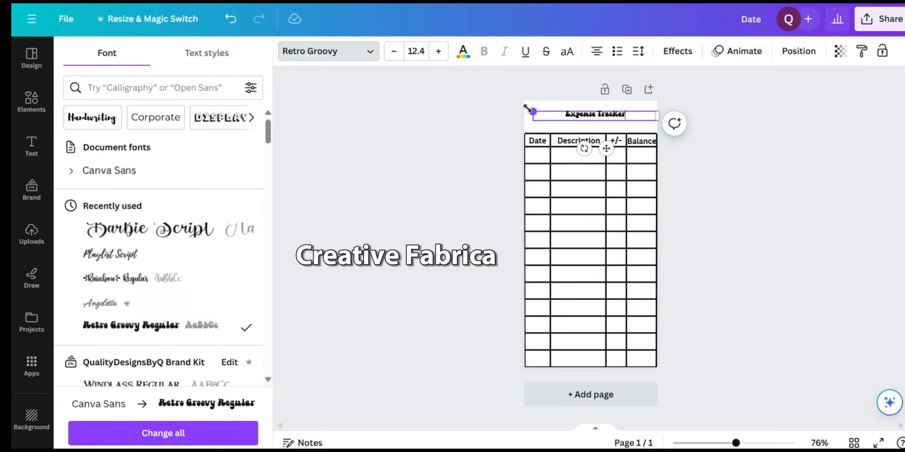
drag(528, 108, 486, 92)
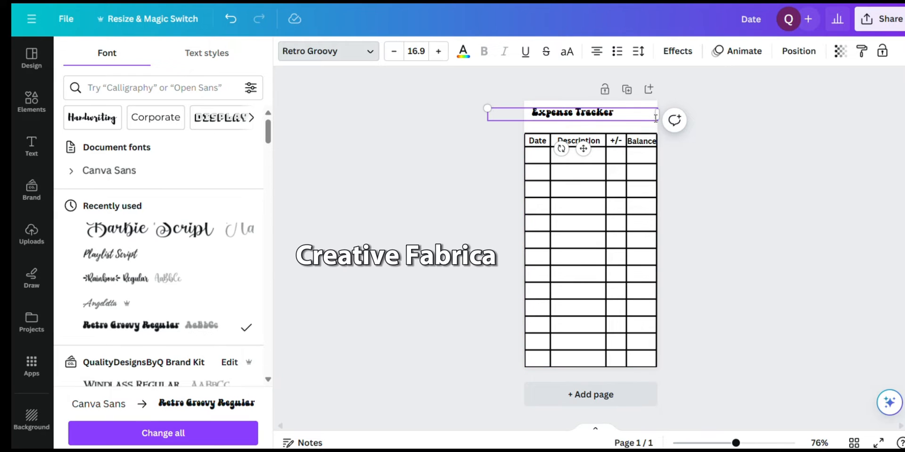
drag(659, 114, 585, 111)
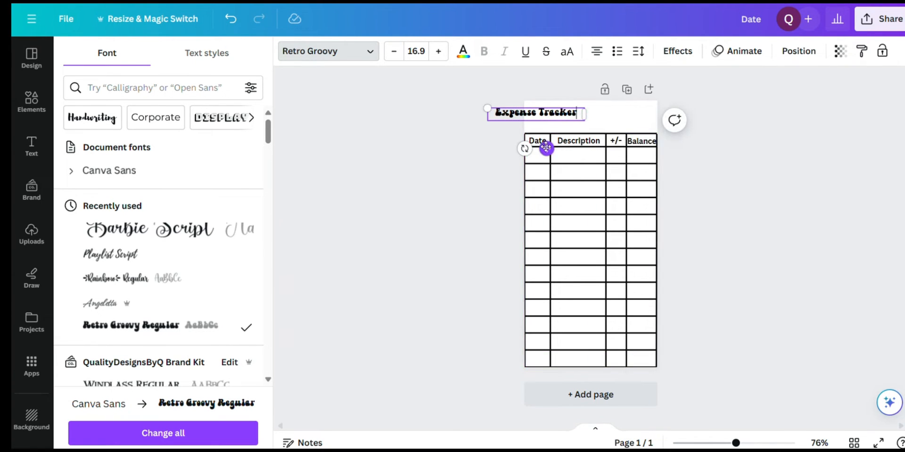
drag(547, 148, 607, 154)
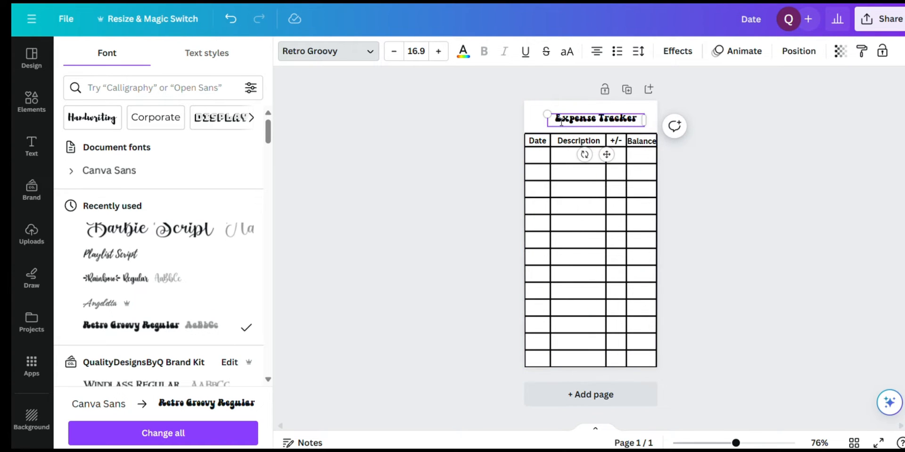
drag(546, 113, 524, 111)
drag(596, 155, 607, 151)
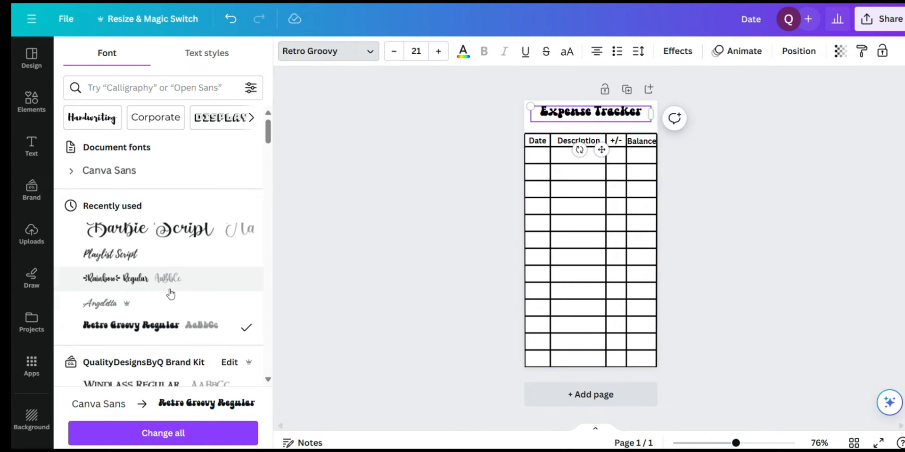
Apply Retro Groovy to all Canva Sans text in the design, then enlarge the title to about size 22.1 and recentre it
click(145, 436)
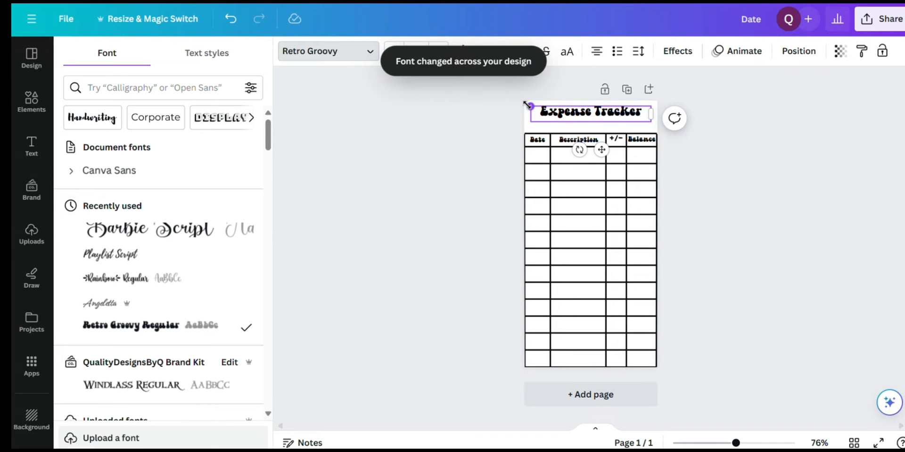
drag(528, 104, 524, 105)
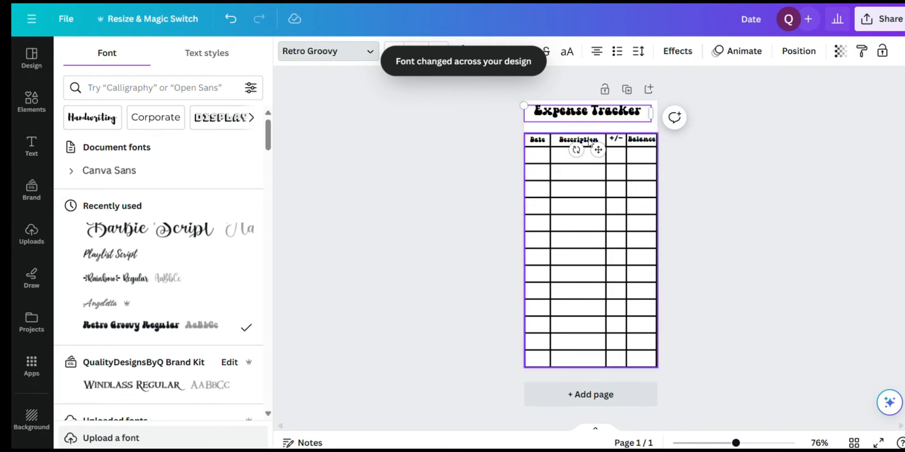
drag(597, 150, 600, 156)
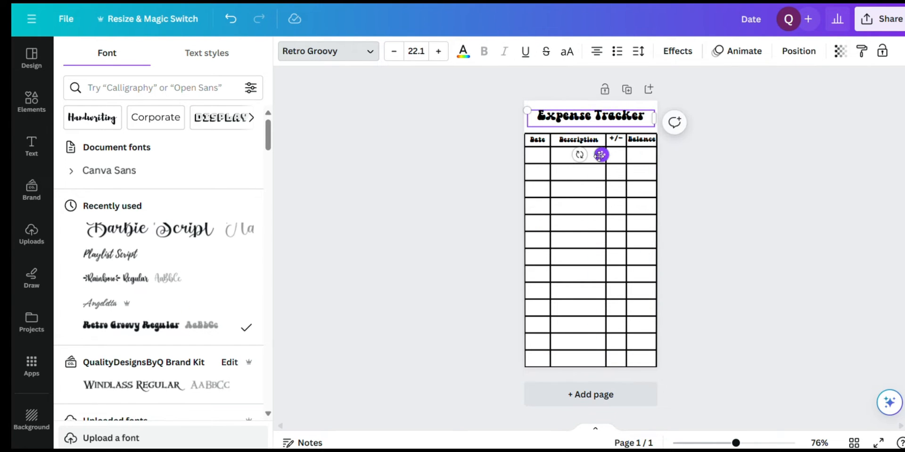
click(740, 191)
click(740, 192)
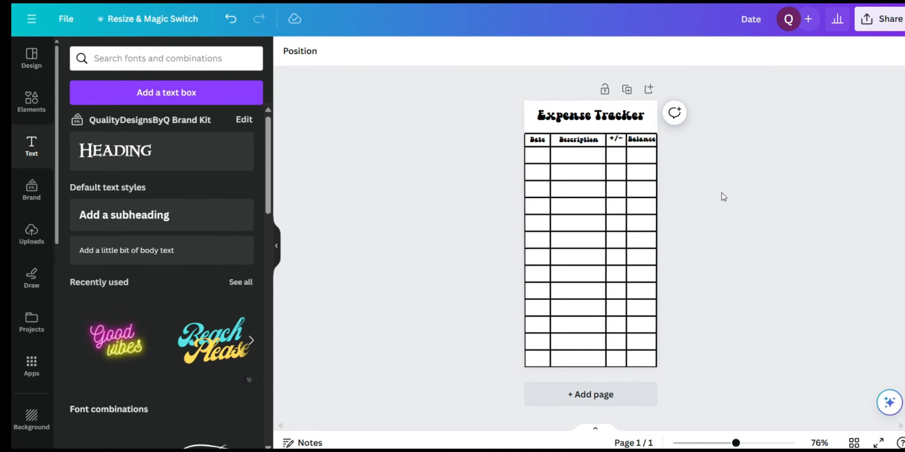
Undo the title's last move and resize, and the design-wide font change
click(566, 123)
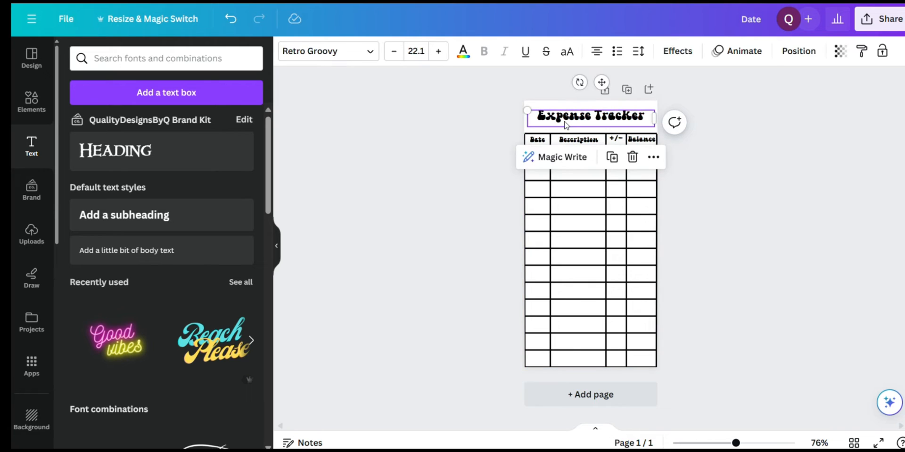
click(232, 20)
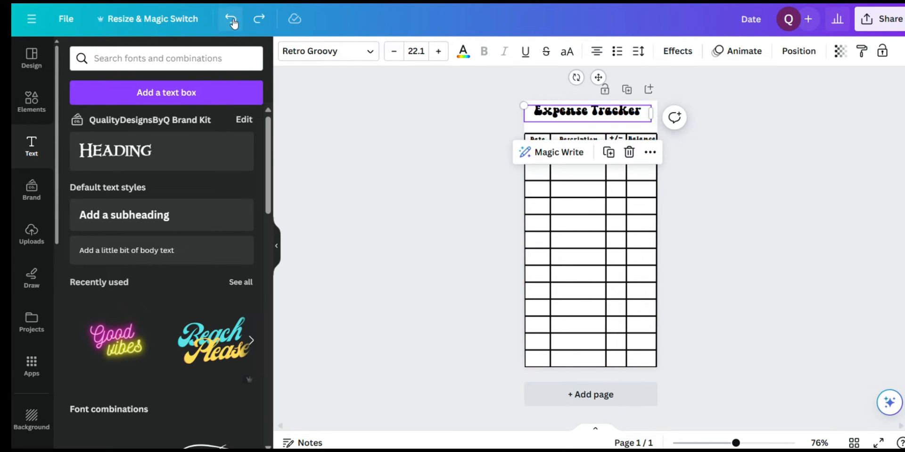
click(232, 20)
click(232, 20)
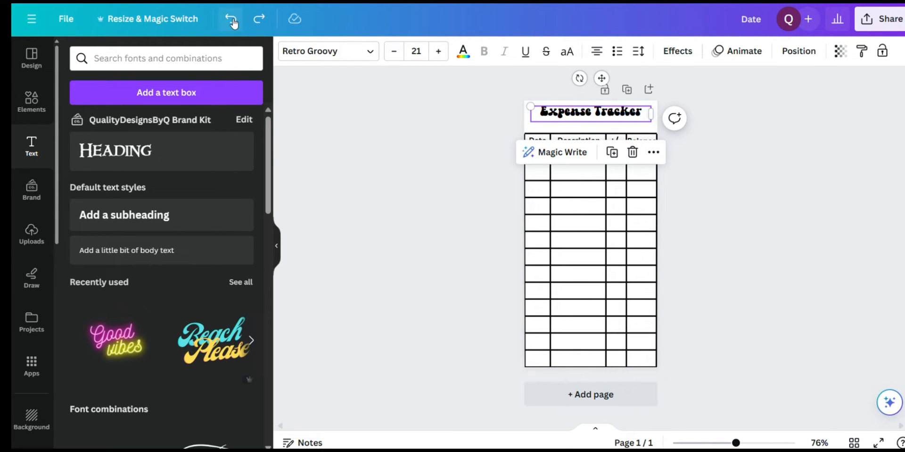
click(352, 158)
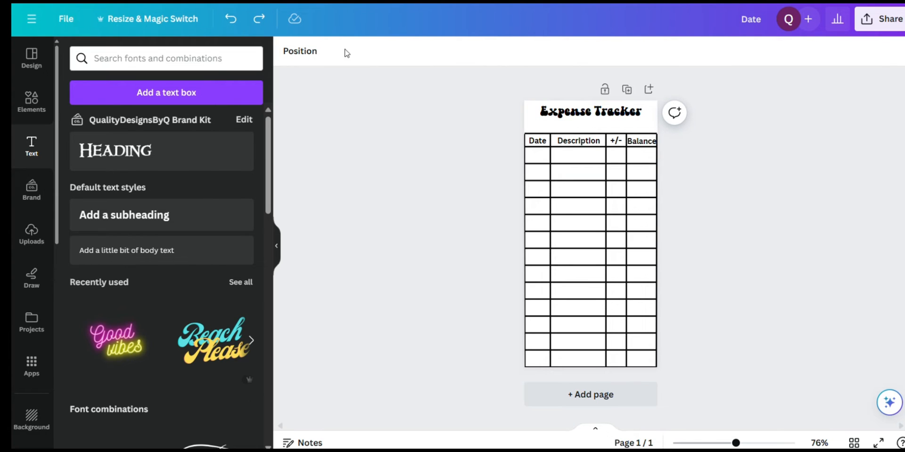
Change the "Expense Tracker" title's font to Always Groovy, enlarge it to about size 23.1, and recentre it above the table
click(585, 113)
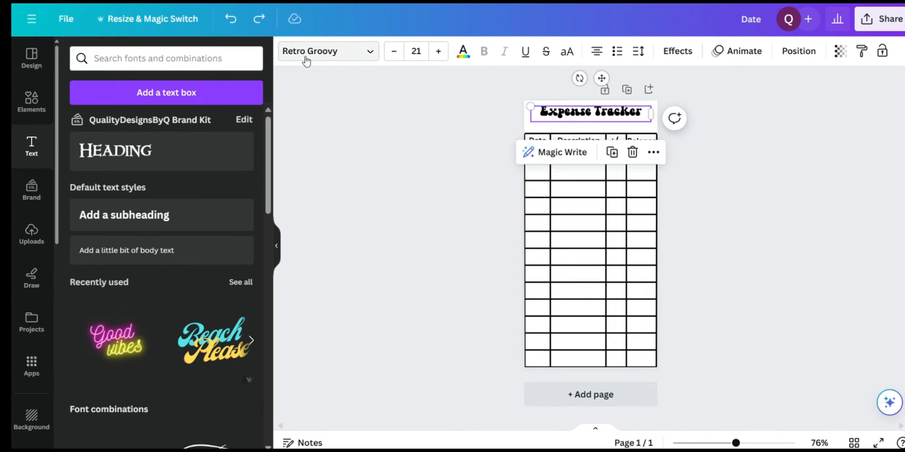
click(370, 51)
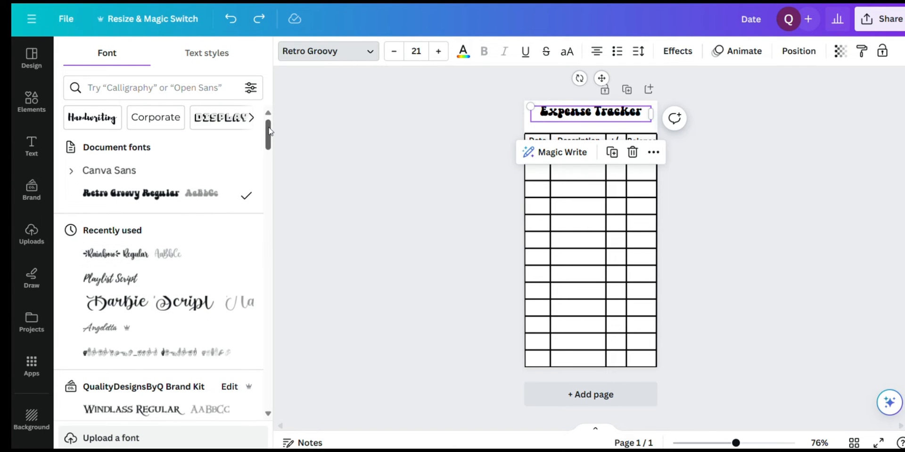
drag(269, 131, 270, 156)
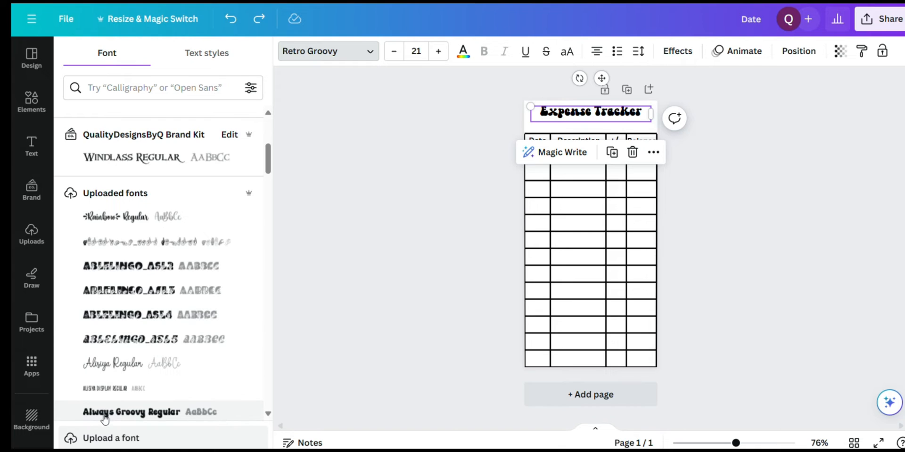
click(105, 417)
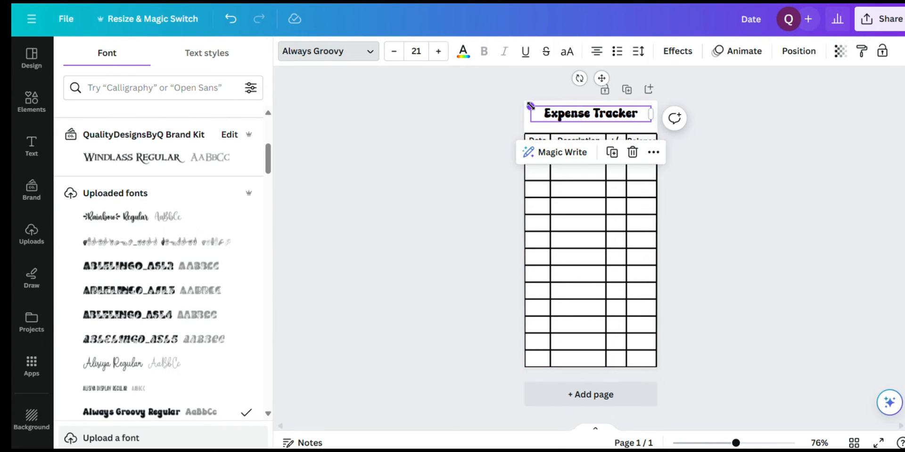
drag(530, 104, 519, 104)
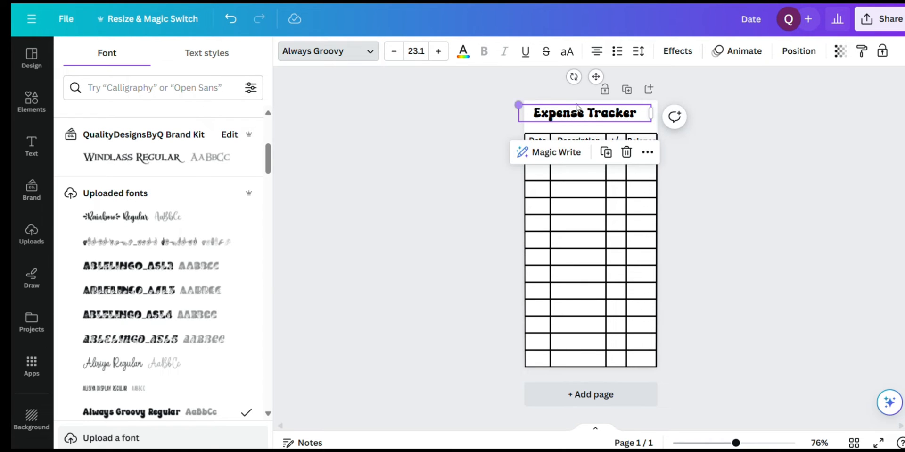
drag(604, 117, 612, 118)
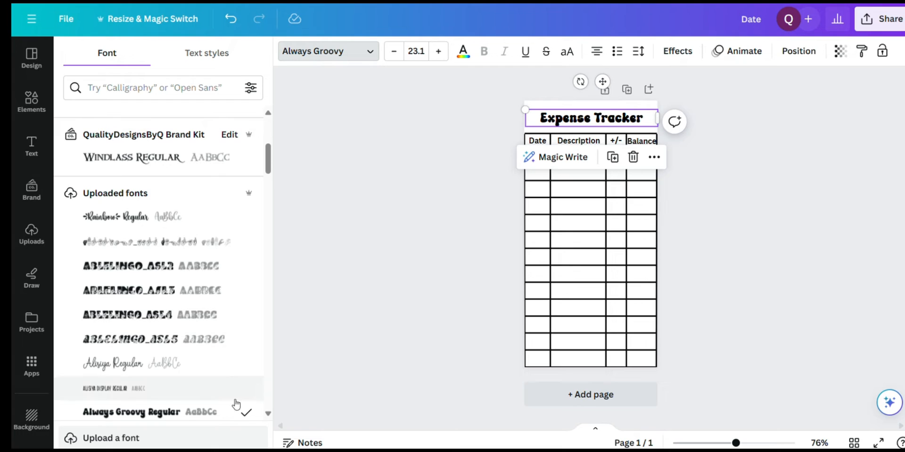
click(386, 287)
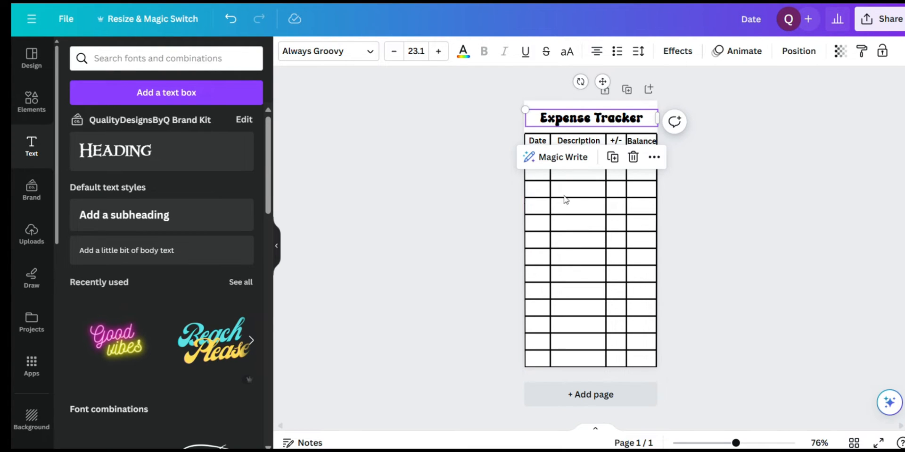
click(395, 231)
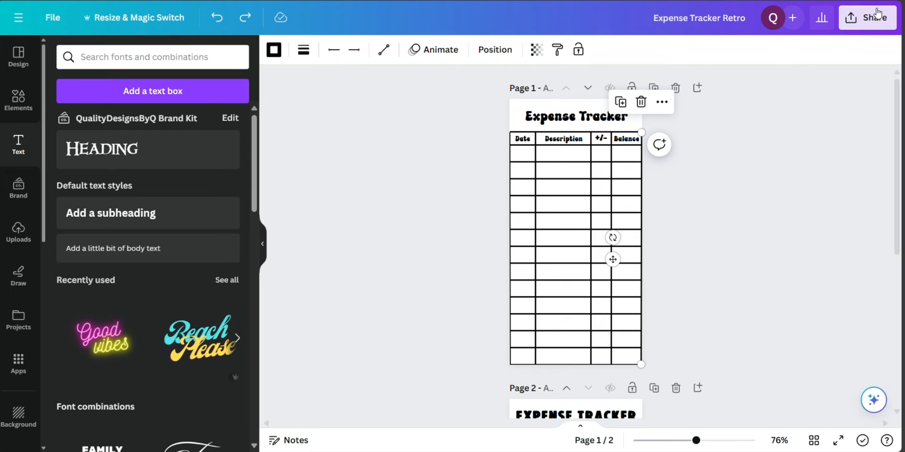
Download all pages of the Expense Tracker Retro design as PNG with a transparent background
click(878, 14)
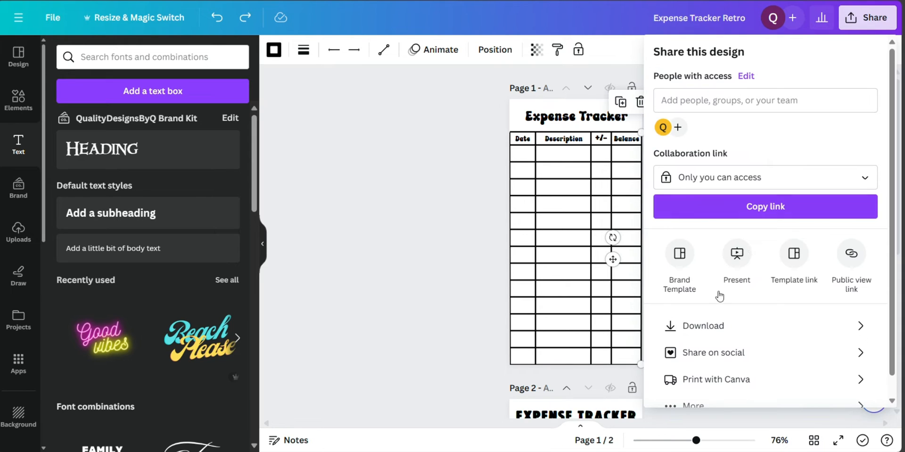
click(701, 333)
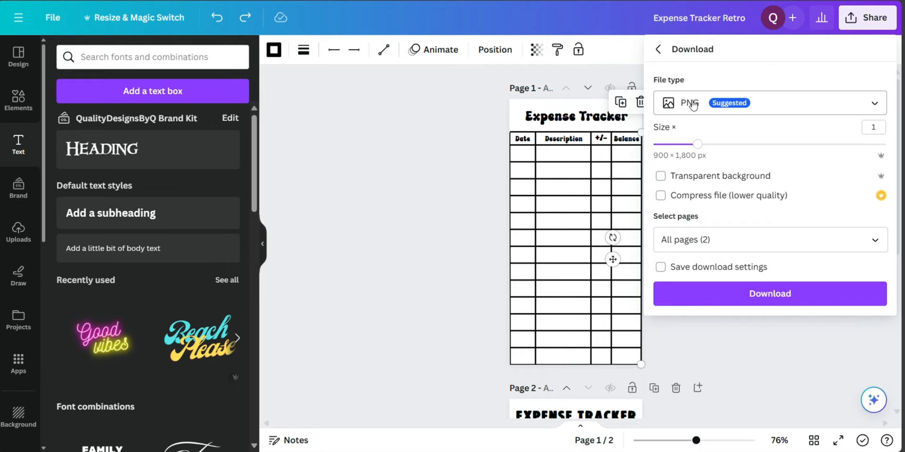
click(661, 177)
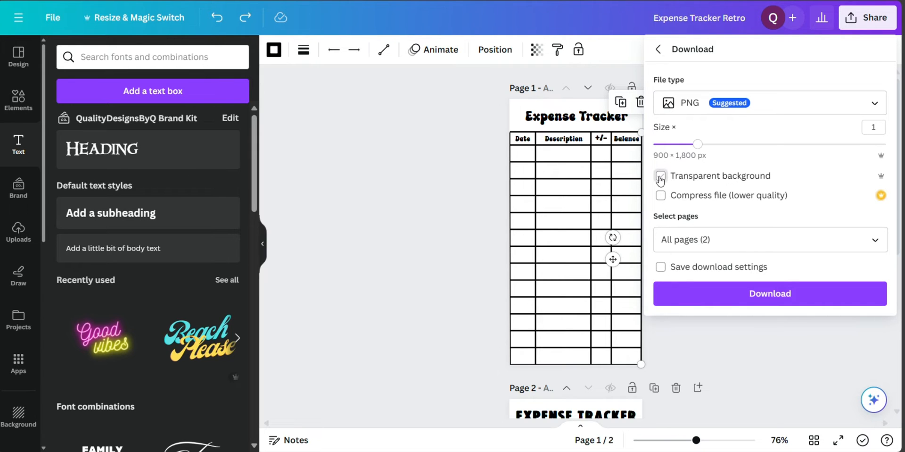
click(729, 298)
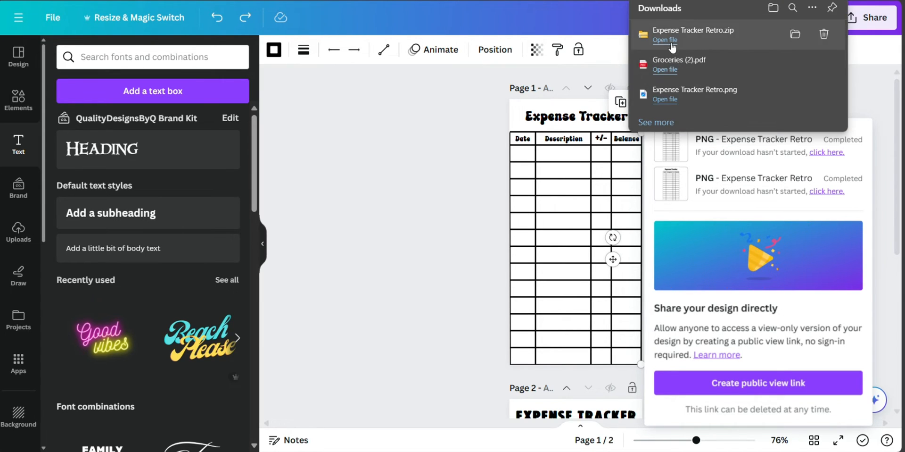
Open the downloaded Expense Tracker Retro.zip, extract its files into the Expense Tracker Retro folder in Downloads, and close the archive window
click(670, 41)
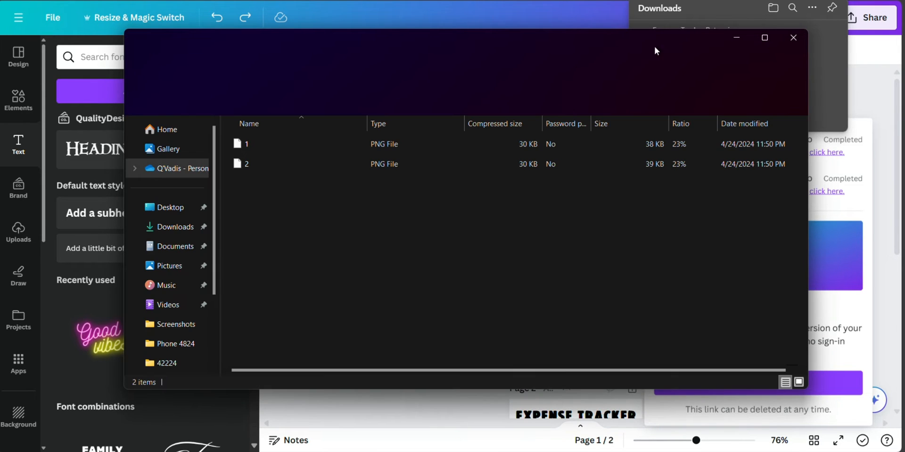
click(513, 100)
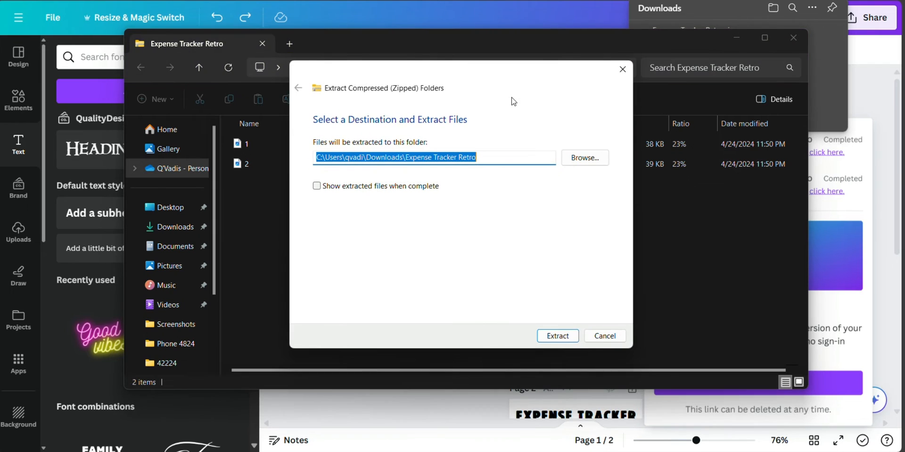
click(554, 337)
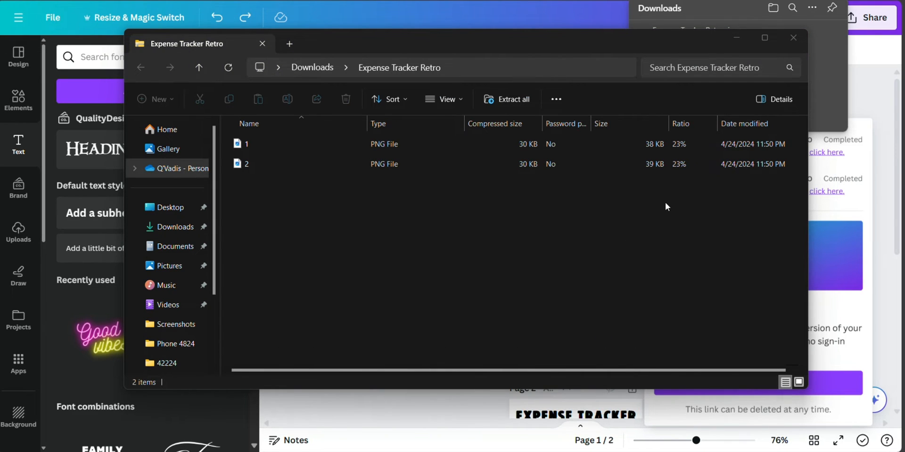
click(794, 37)
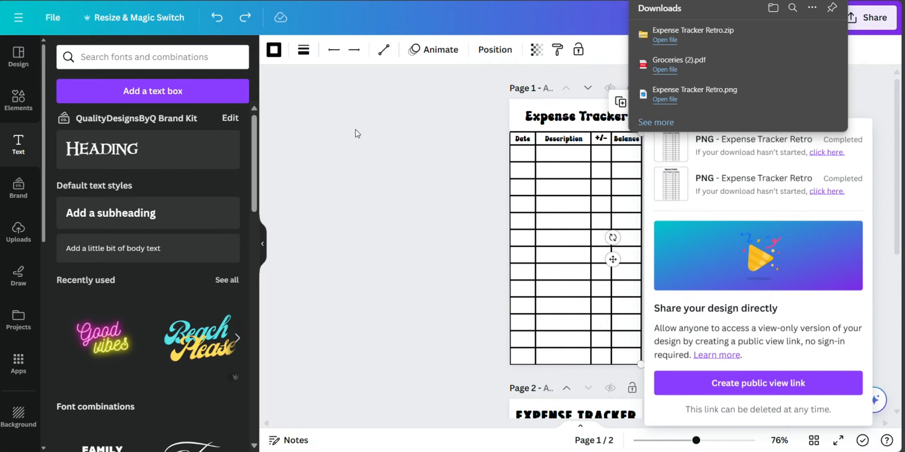
click(390, 171)
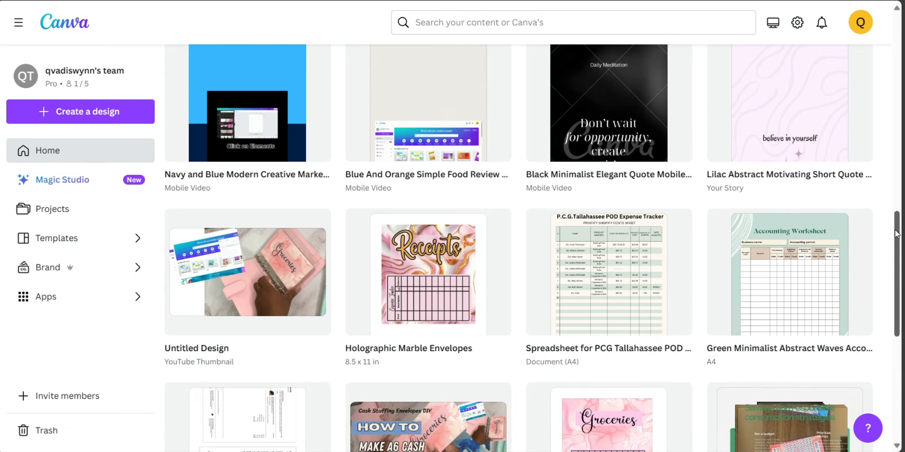
Create a new blank design from the Canva home page at the custom size 8.5 × 11 in
drag(897, 236, 892, 33)
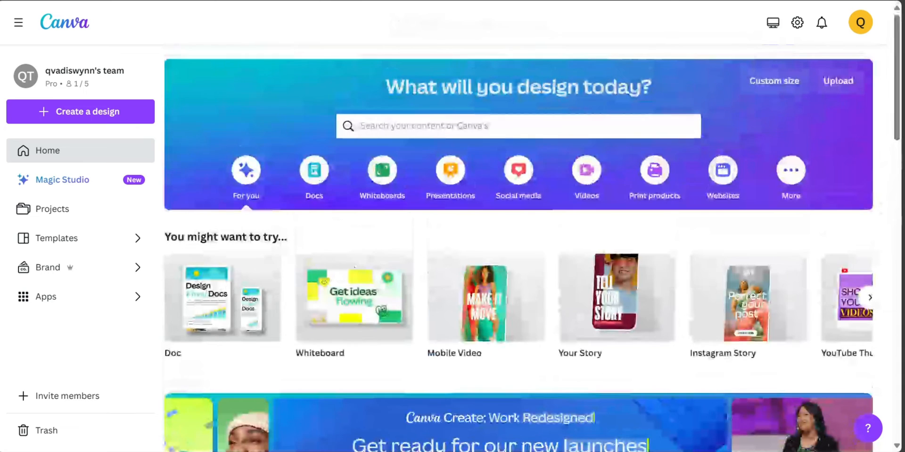
click(769, 83)
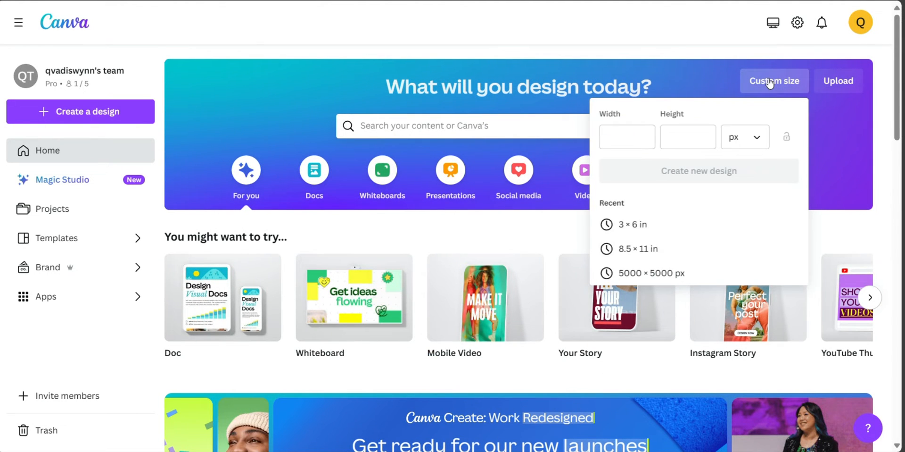
click(656, 250)
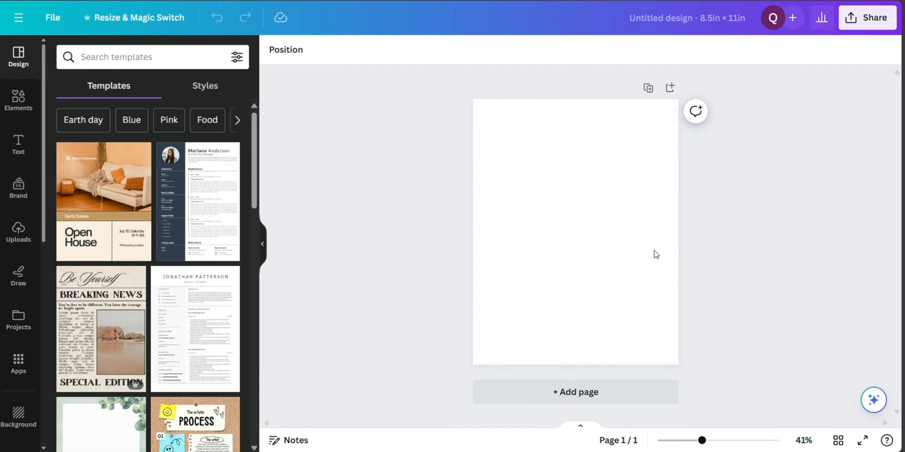
Upload the PNG files 1 and 2 from the extracted Expense Tracker Retro folder
click(19, 231)
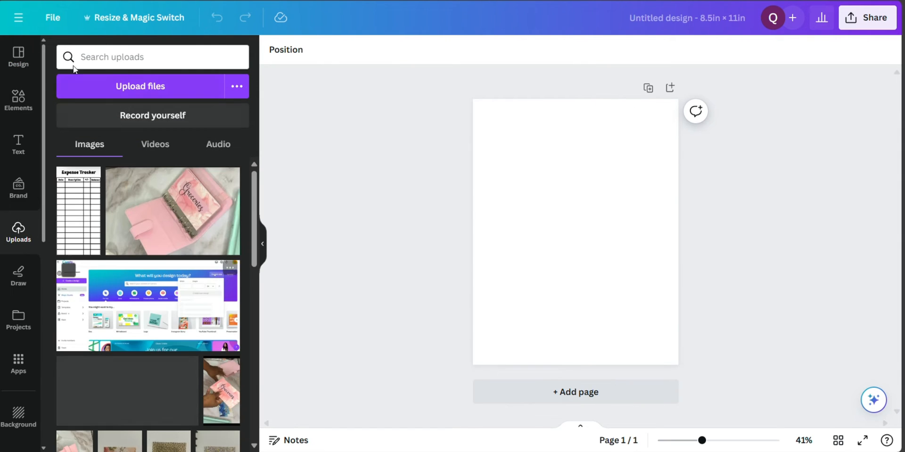
click(110, 85)
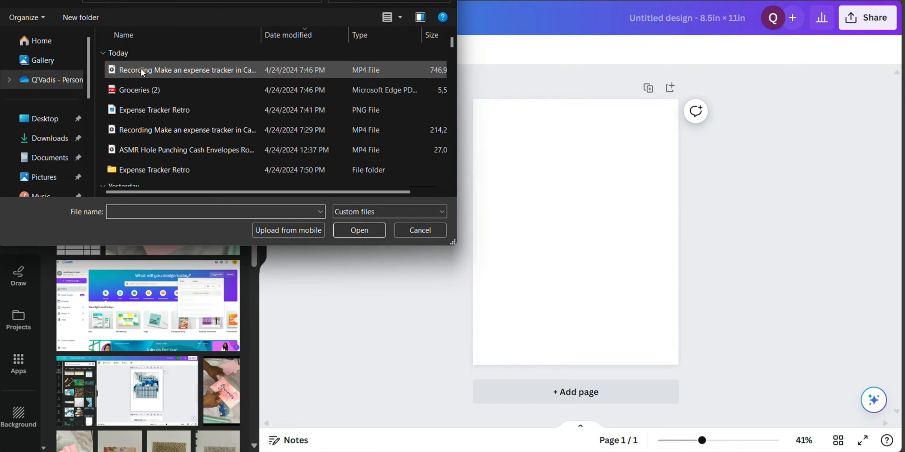
double_click(166, 169)
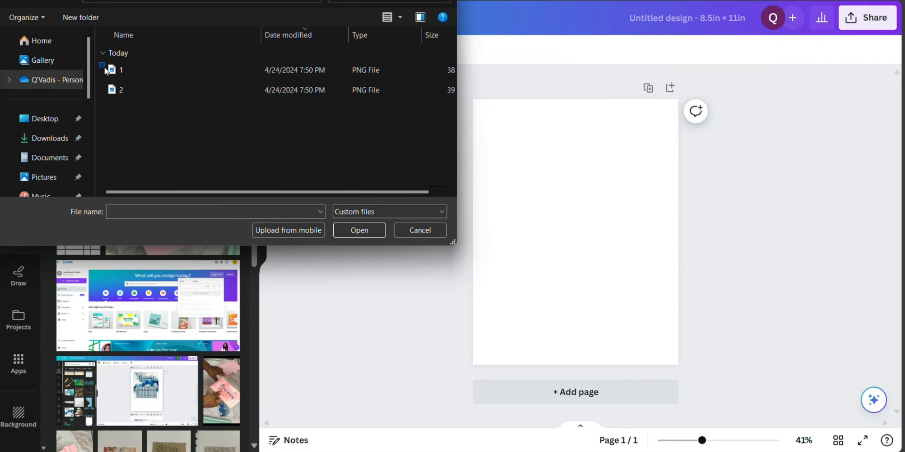
drag(99, 62, 120, 94)
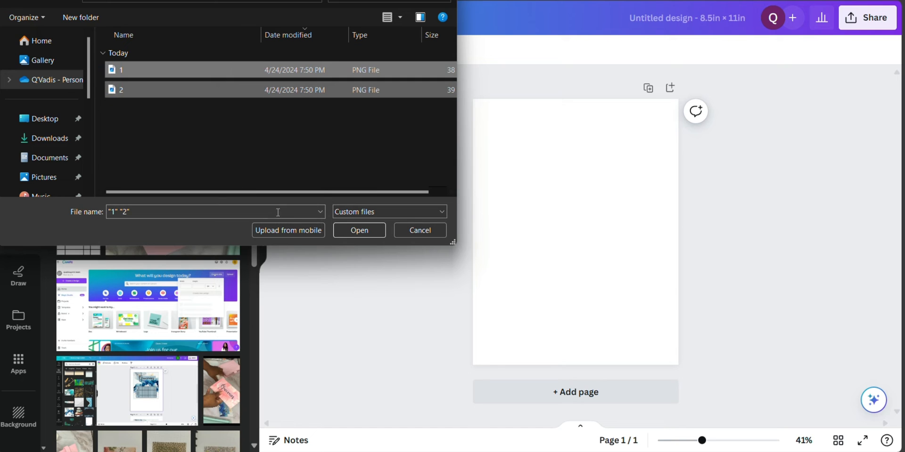
click(360, 231)
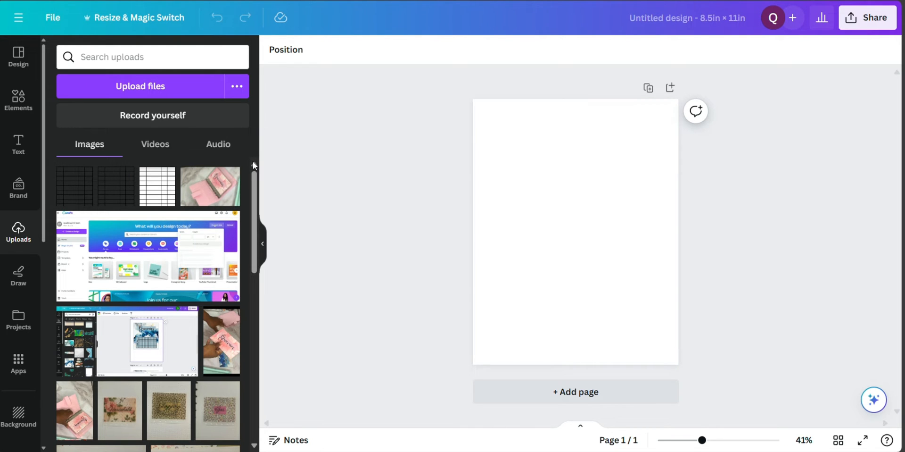
Add the uploaded tracker with the all-caps title, shrink it to about 3 × 6 in, and move it to the page's upper right
click(519, 213)
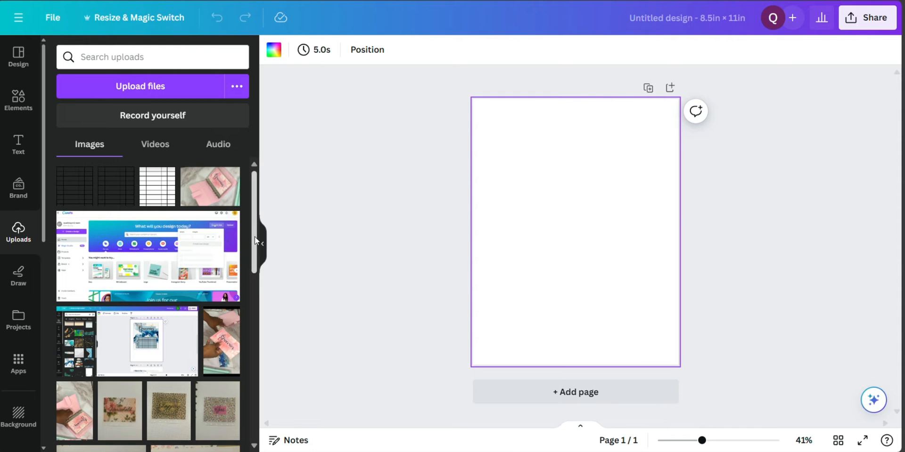
drag(255, 236, 258, 217)
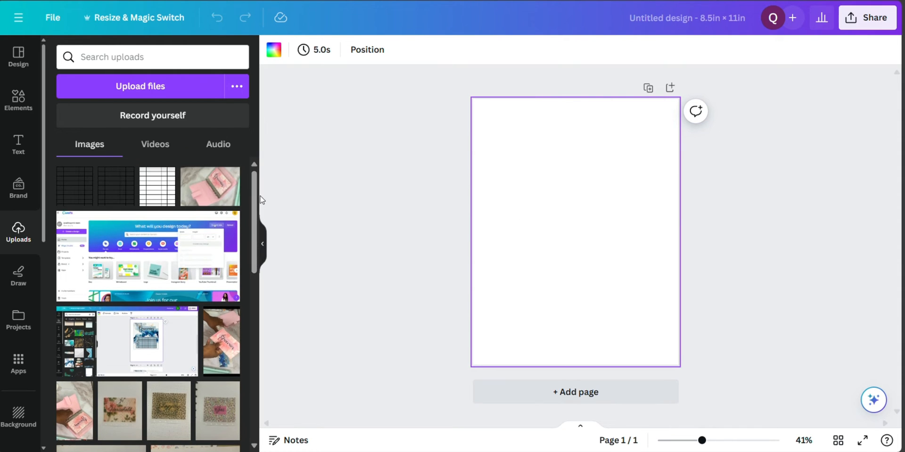
click(111, 200)
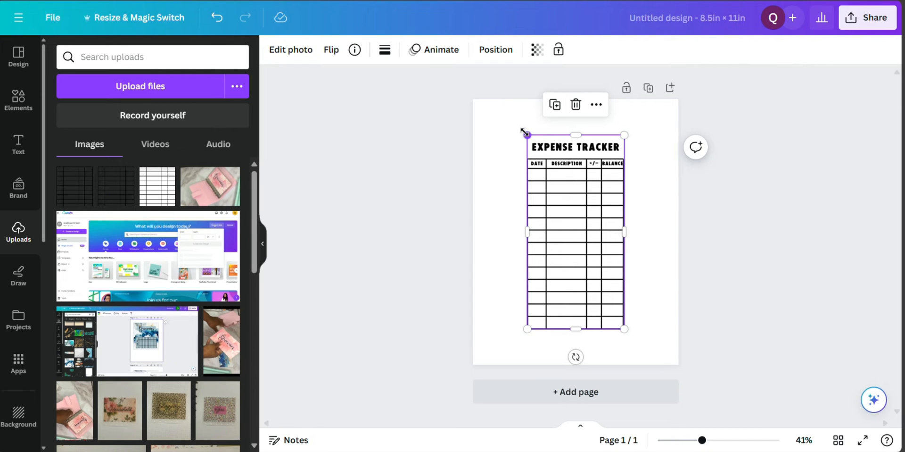
drag(525, 132, 546, 170)
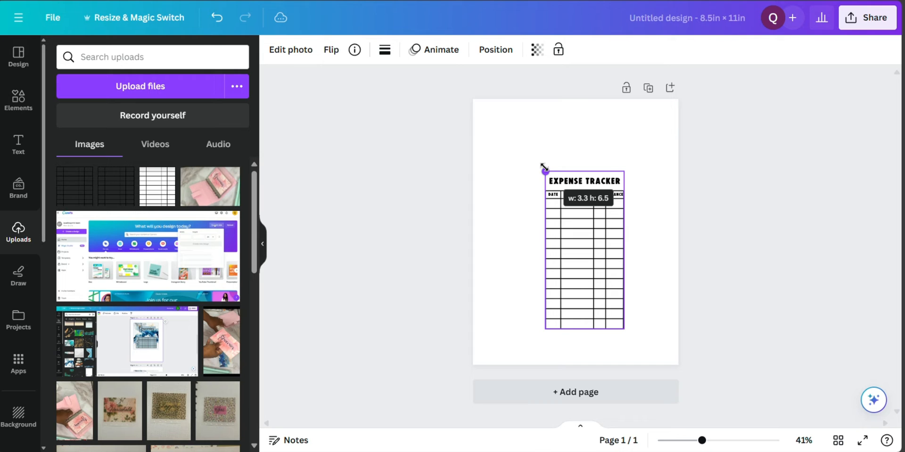
drag(545, 167, 548, 182)
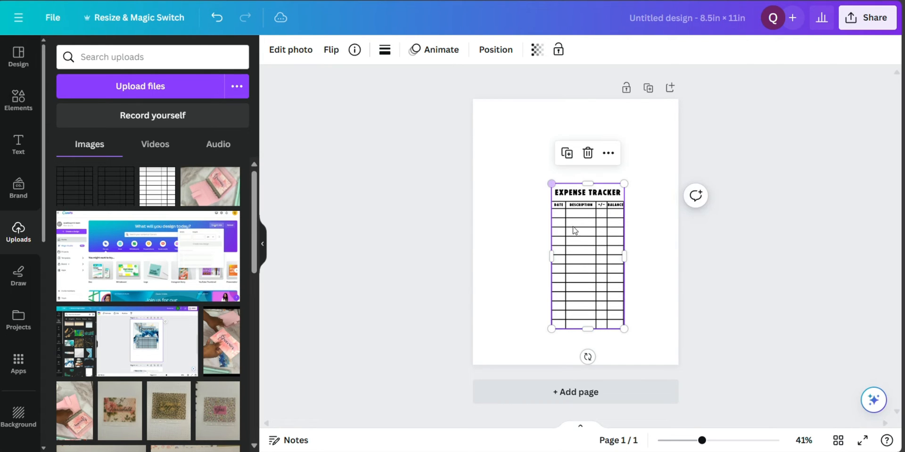
drag(588, 267, 622, 197)
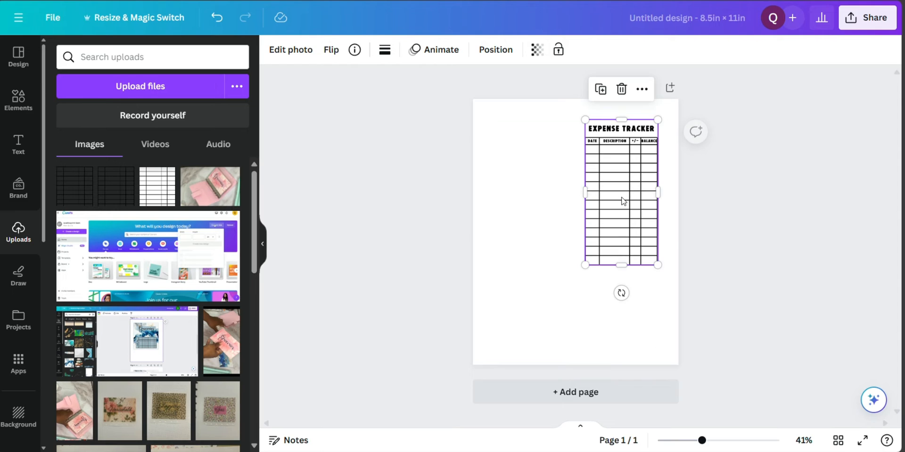
Duplicate the tracker, place the copy level beside it in the page's upper left, and centre the pair horizontally on the page
click(600, 89)
drag(624, 188, 534, 189)
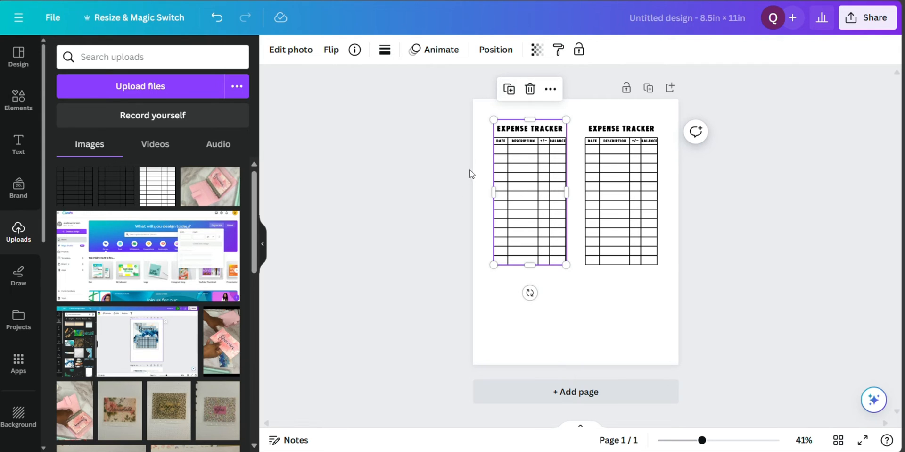
drag(457, 197, 682, 202)
drag(607, 222, 603, 218)
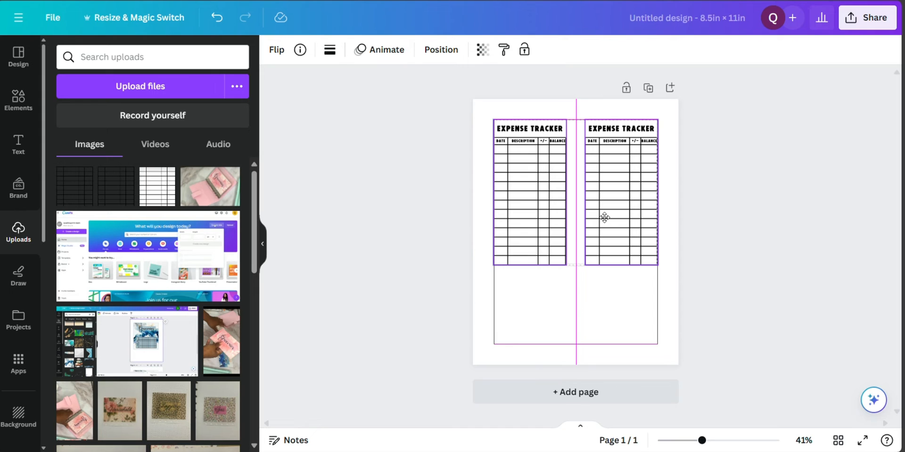
mouse_move(605, 217)
mouse_down()
mouse_move(601, 205)
mouse_move(608, 222)
mouse_up()
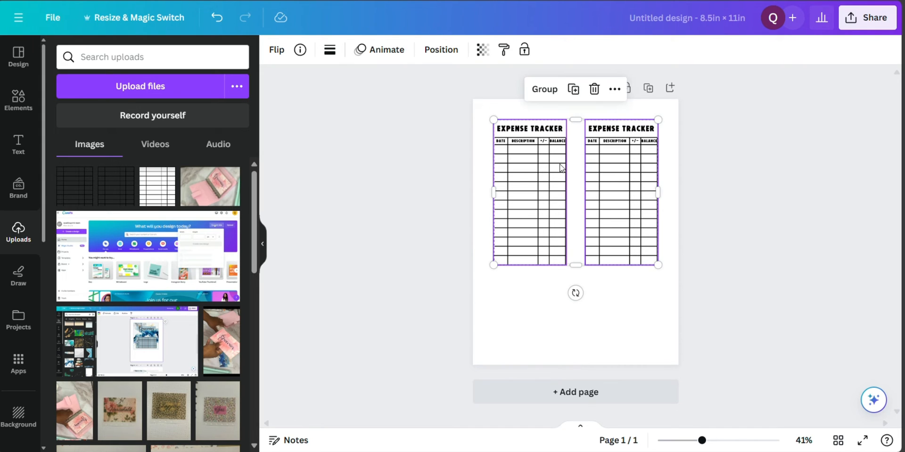
click(603, 330)
Duplicate the upper-left tracker, rotate the copy 90° clockwise, and place it horizontally below the pair
click(534, 257)
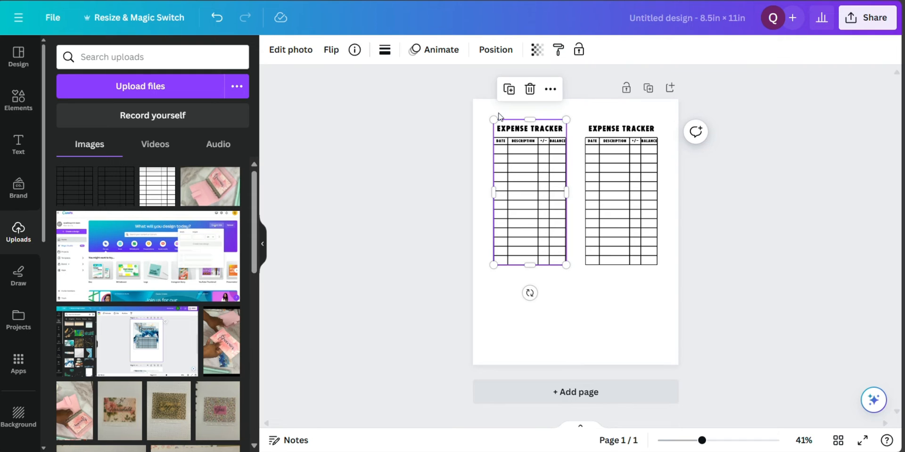
click(508, 89)
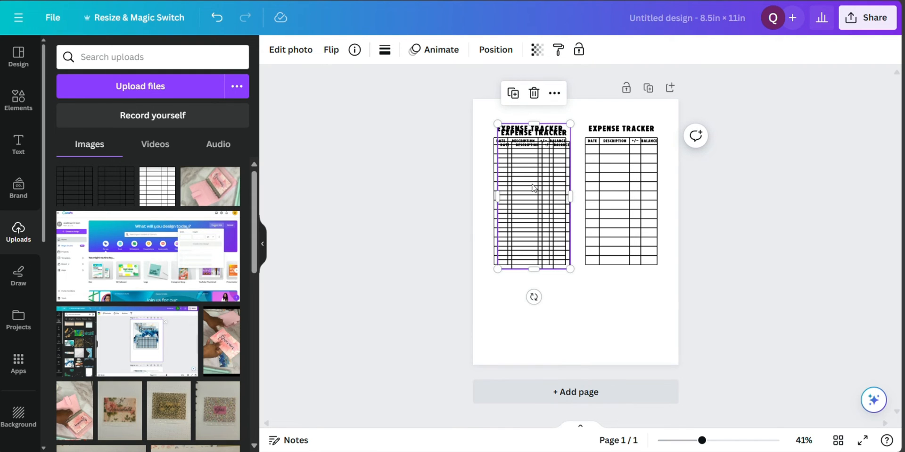
drag(533, 188, 576, 264)
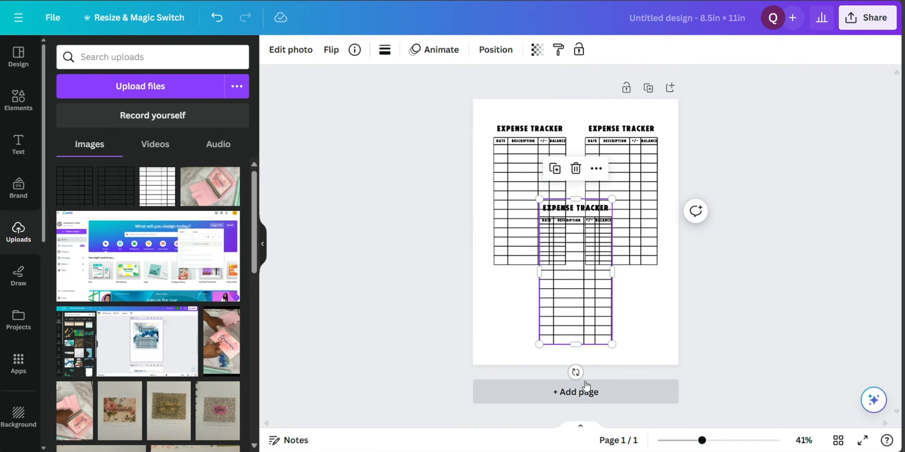
drag(576, 373, 503, 272)
drag(574, 286, 569, 328)
click(466, 106)
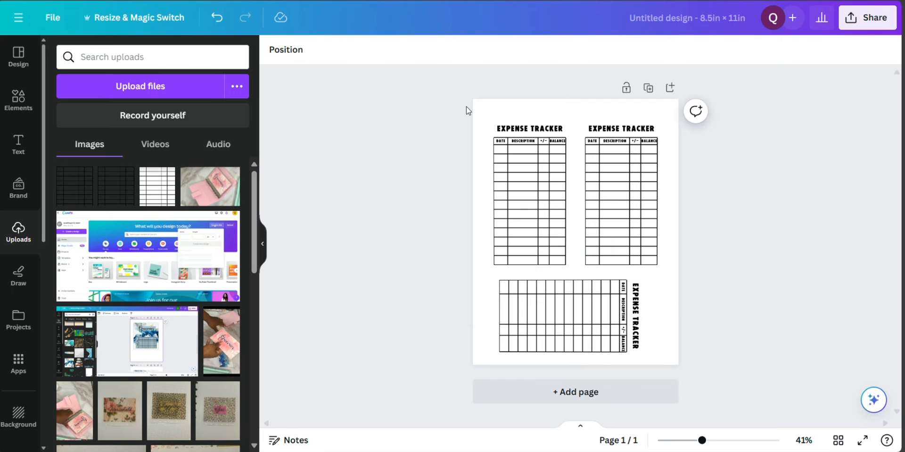
Centre the rotated tracker horizontally under the pair, and move all three trackers up slightly together
drag(466, 106, 712, 366)
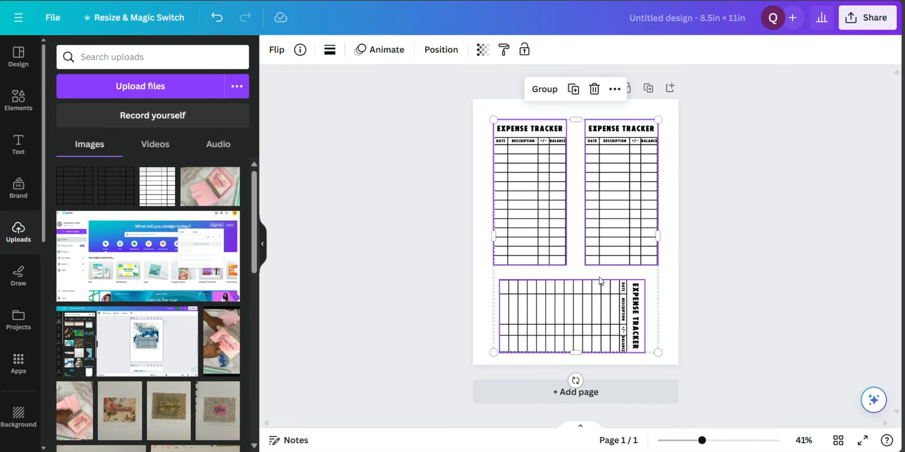
click(749, 298)
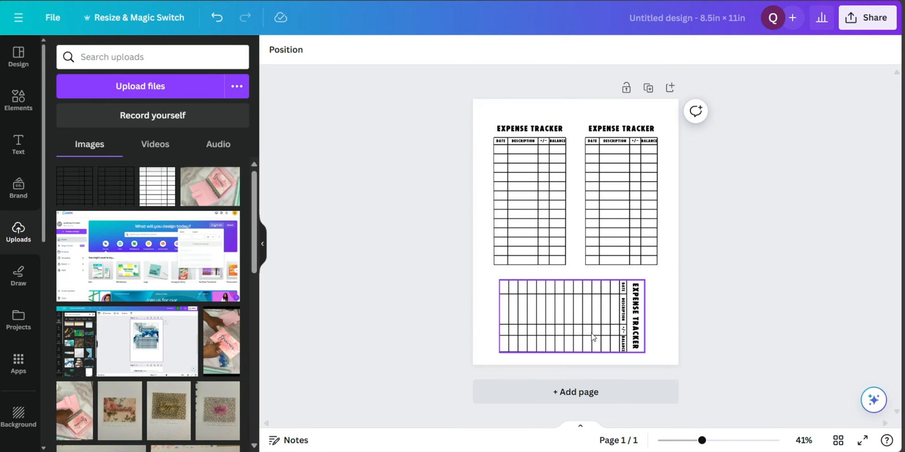
drag(534, 340, 537, 336)
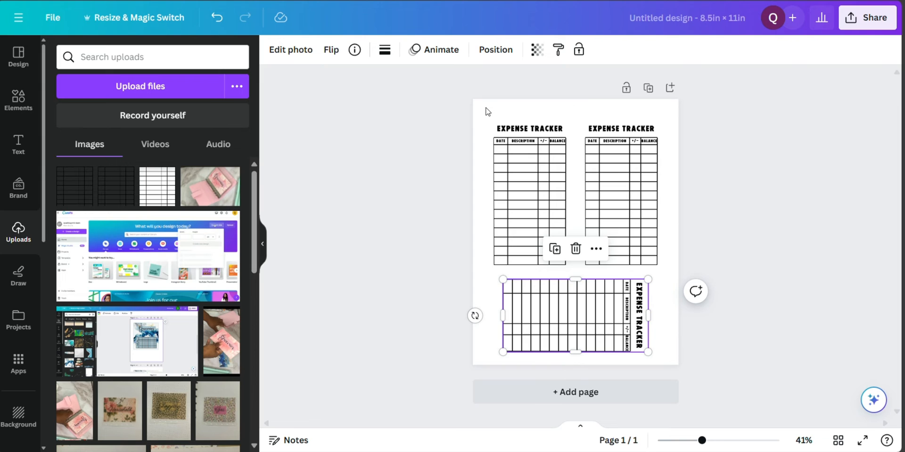
drag(488, 110, 663, 356)
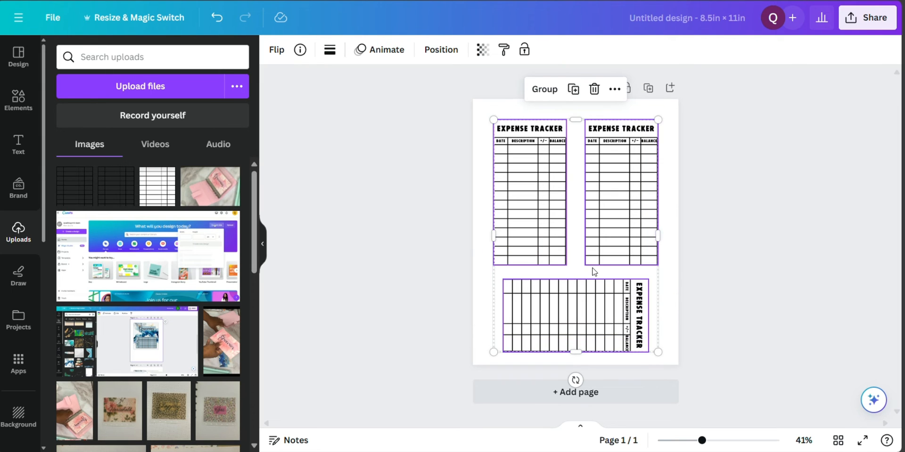
drag(581, 275, 581, 267)
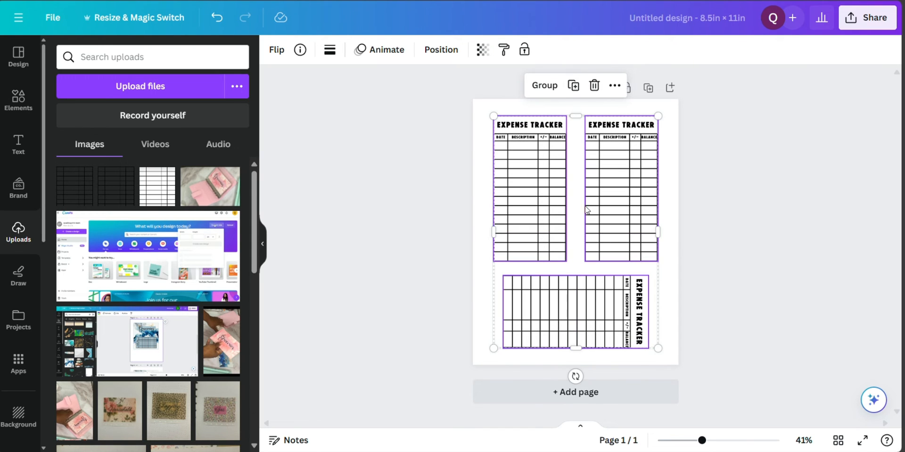
Duplicate the page of three trackers, and on the copy rotate the horizontal bottom tracker by 180°
click(649, 89)
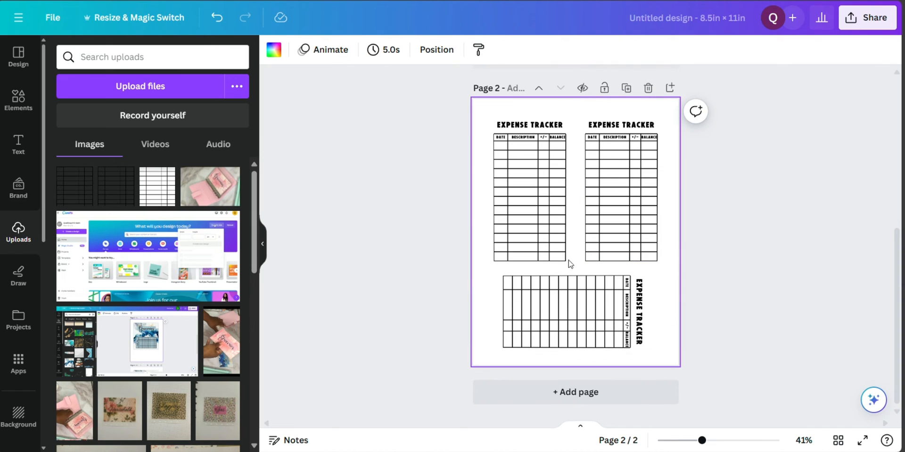
click(576, 311)
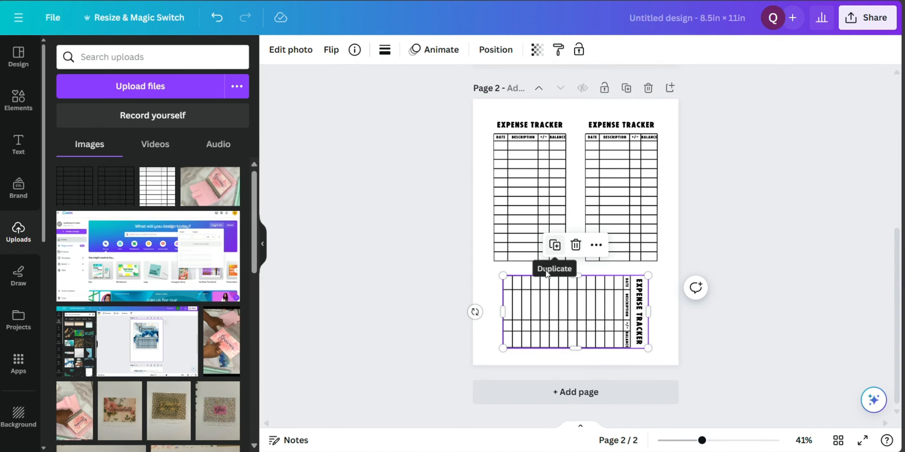
drag(475, 311, 620, 314)
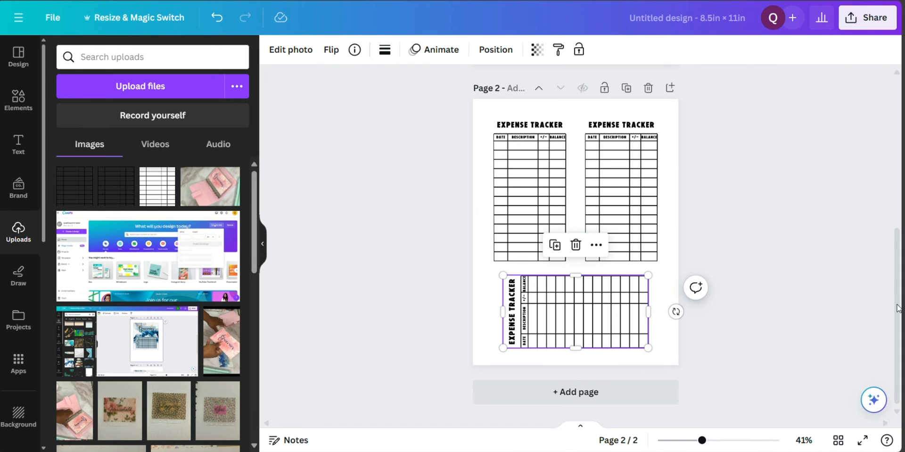
Rename the design as "Expense tracker three on on page front and back print"
drag(899, 309, 903, 152)
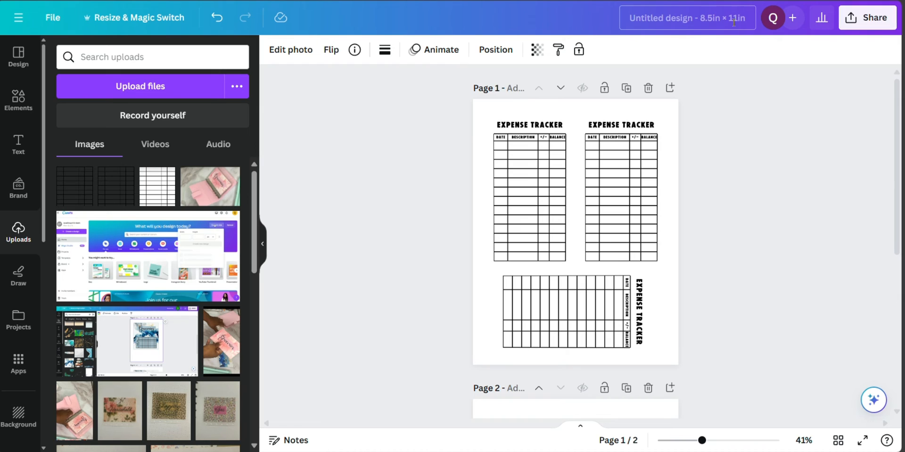
click(688, 13)
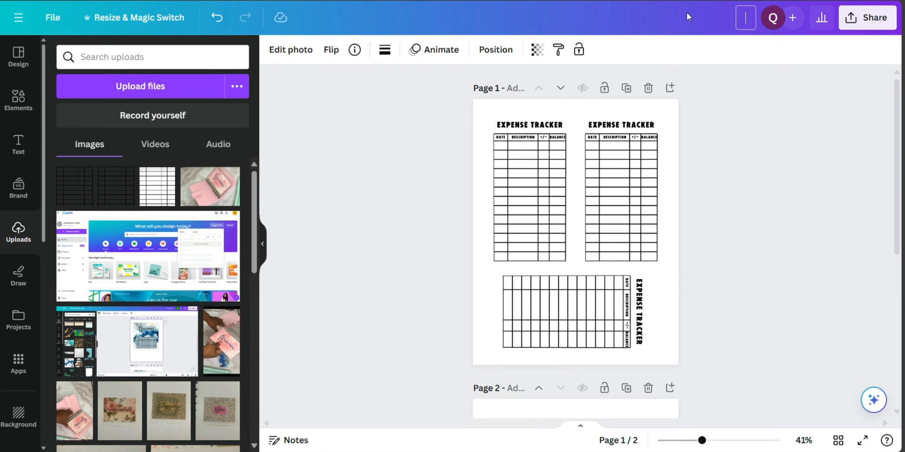
text(Expense tracker)
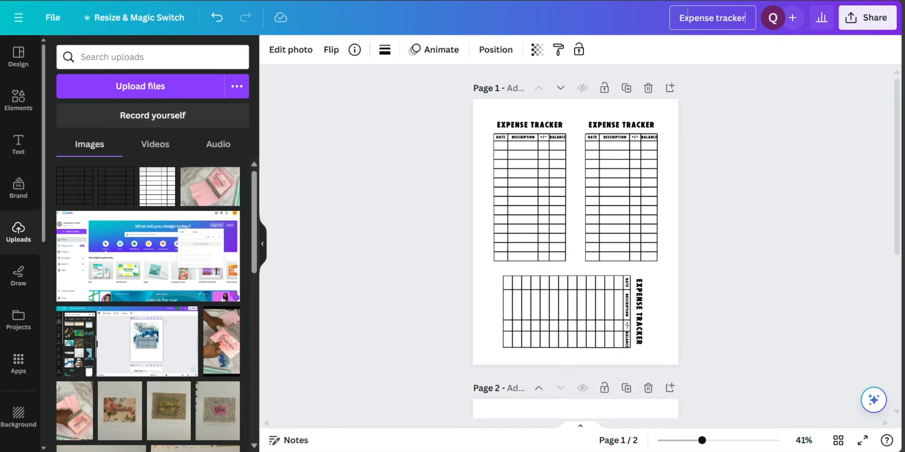
text( three on on)
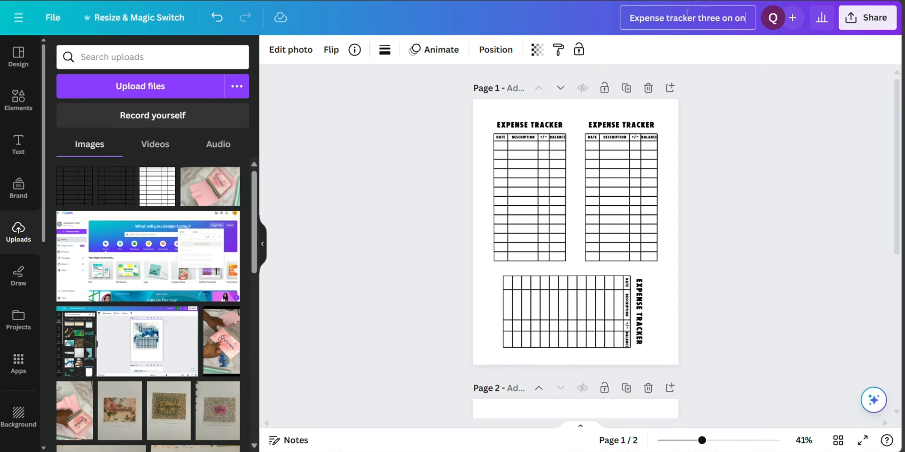
text( page front and)
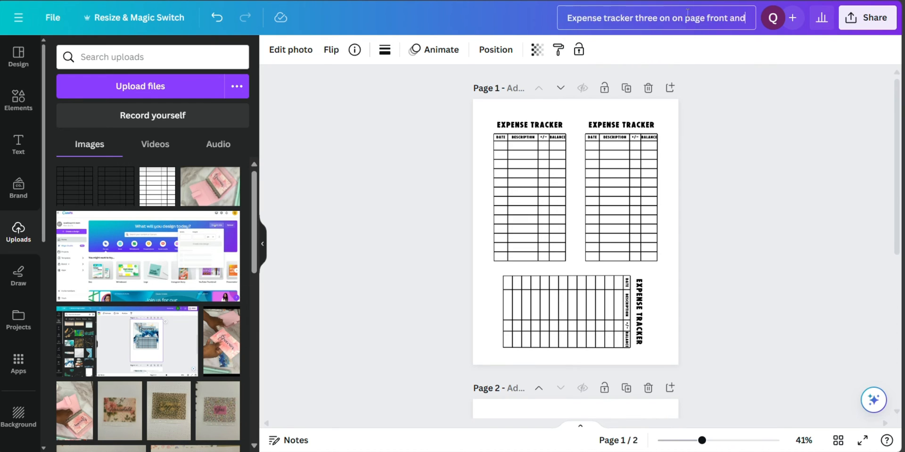
text( back)
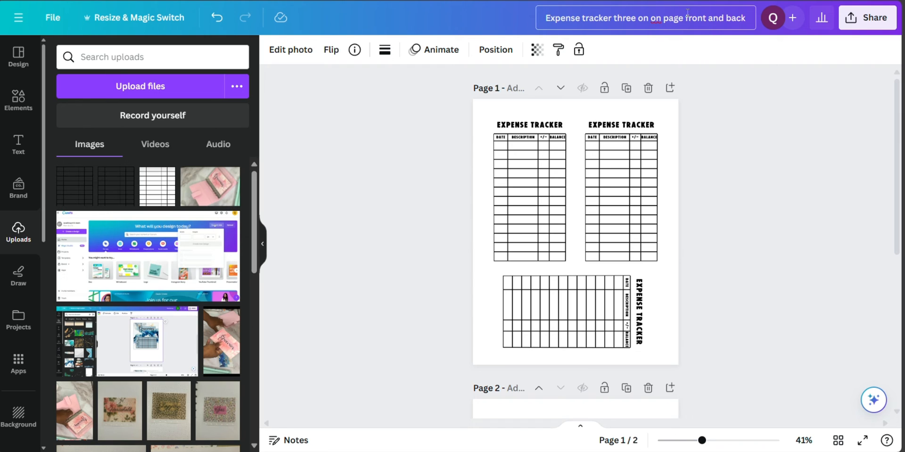
text( print)
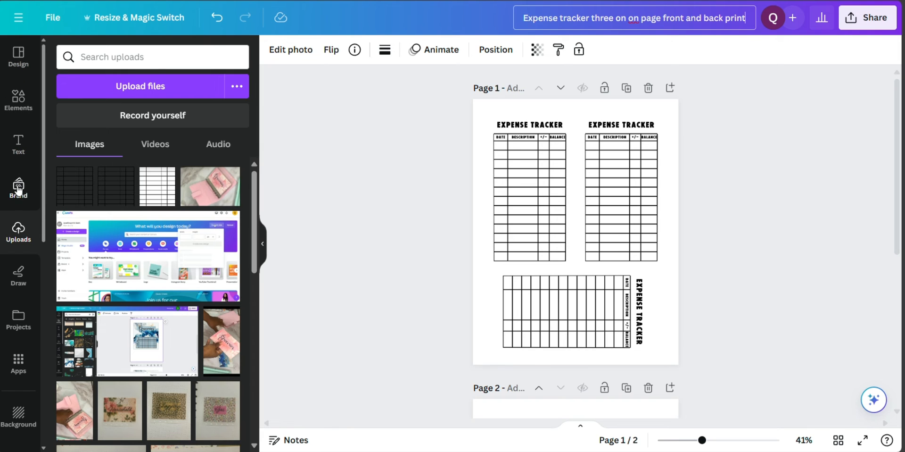
Add a subheading reading "Front" to page 1, move it to the page's top centre, and shrink it to size 22.1
click(18, 150)
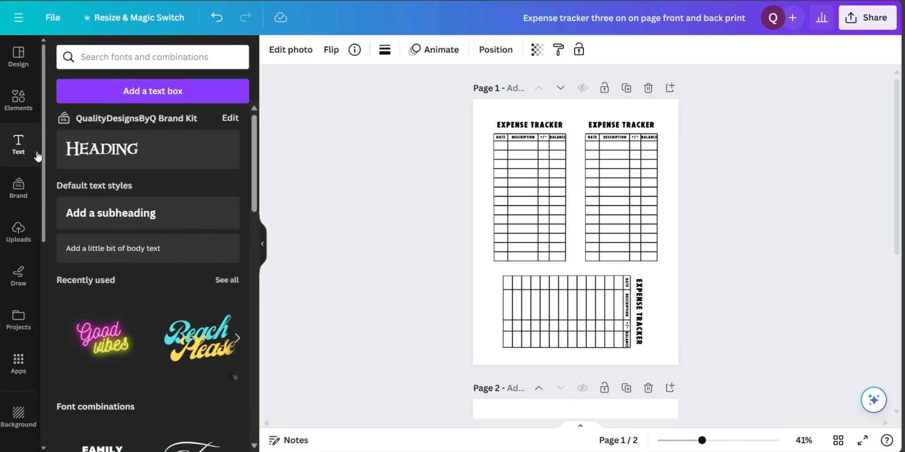
click(111, 224)
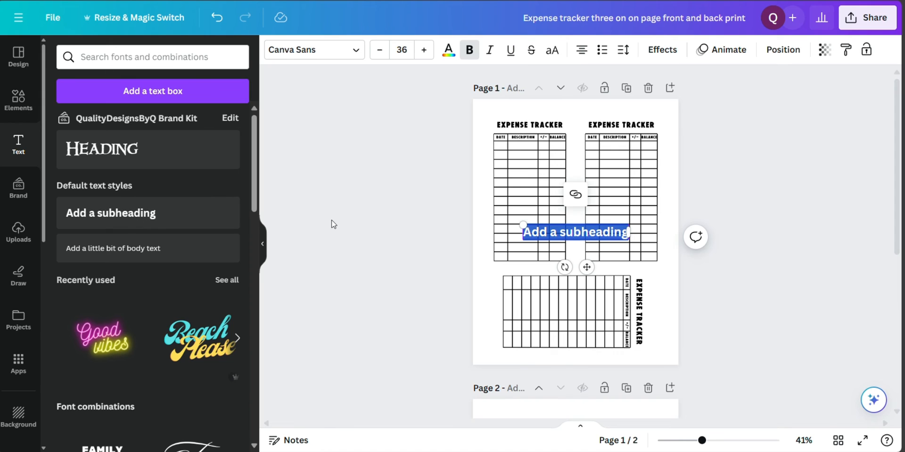
text(Front)
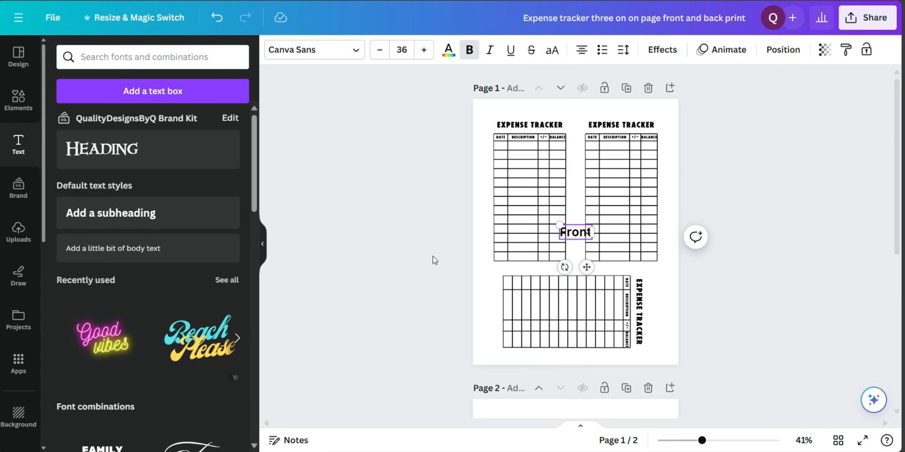
drag(587, 267, 587, 141)
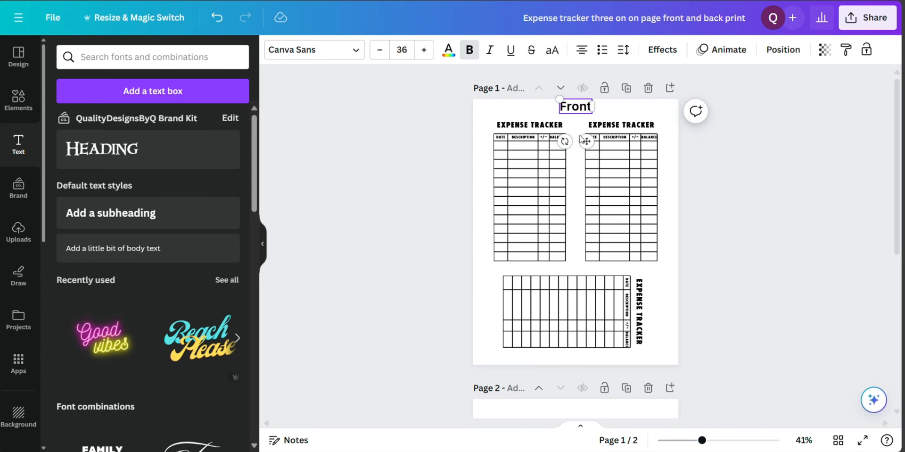
drag(560, 99, 572, 104)
drag(593, 143, 587, 136)
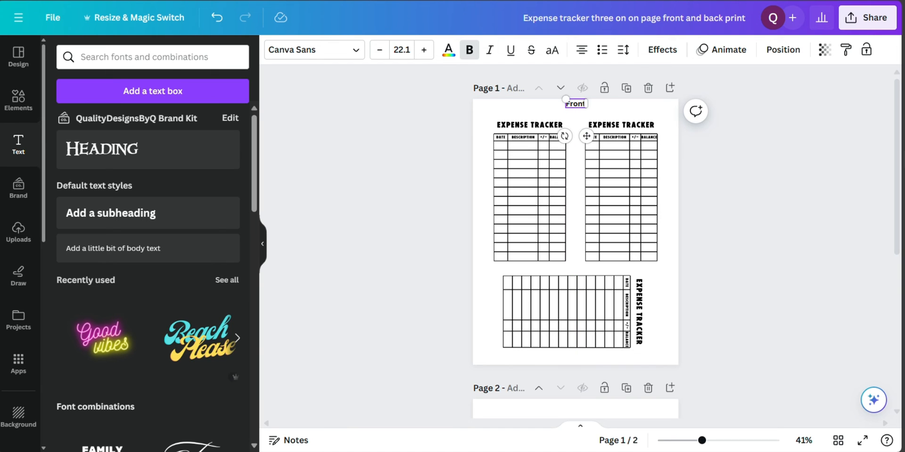
Duplicate the "Front" label, place the copy at the top centre of page 2, and change its text to "Back"
drag(898, 168, 900, 186)
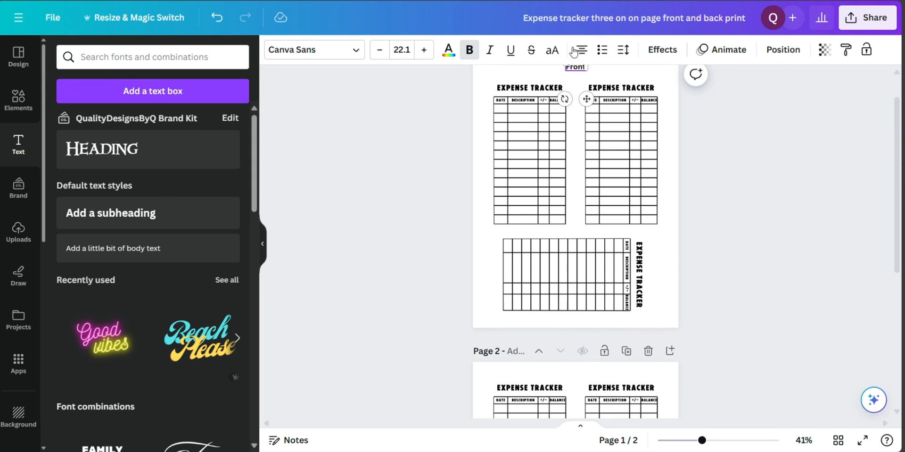
click(411, 111)
click(577, 67)
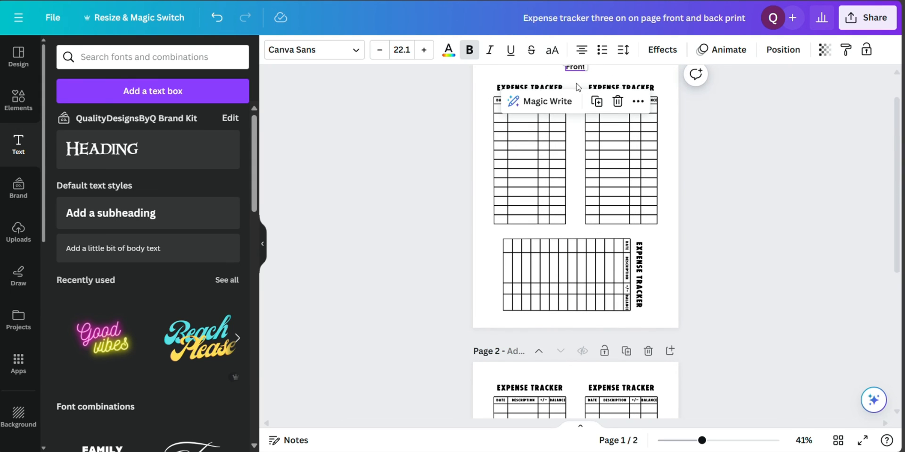
click(597, 102)
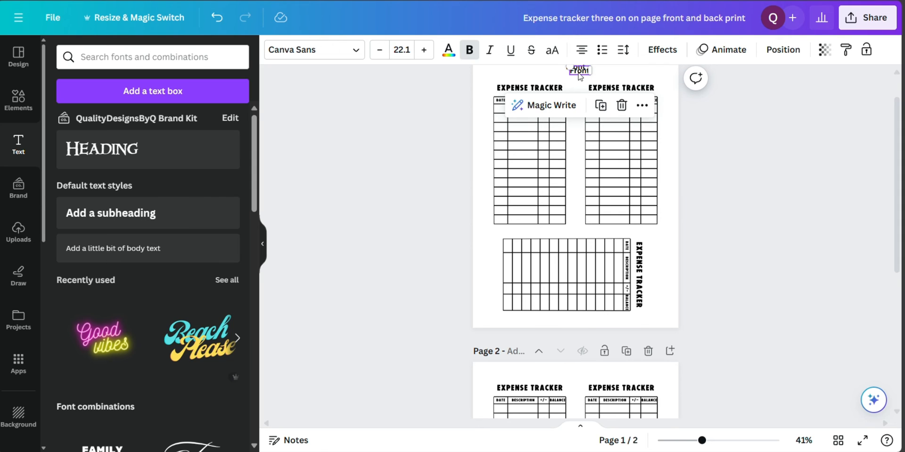
drag(579, 75, 581, 371)
click(580, 371)
double_click(581, 370)
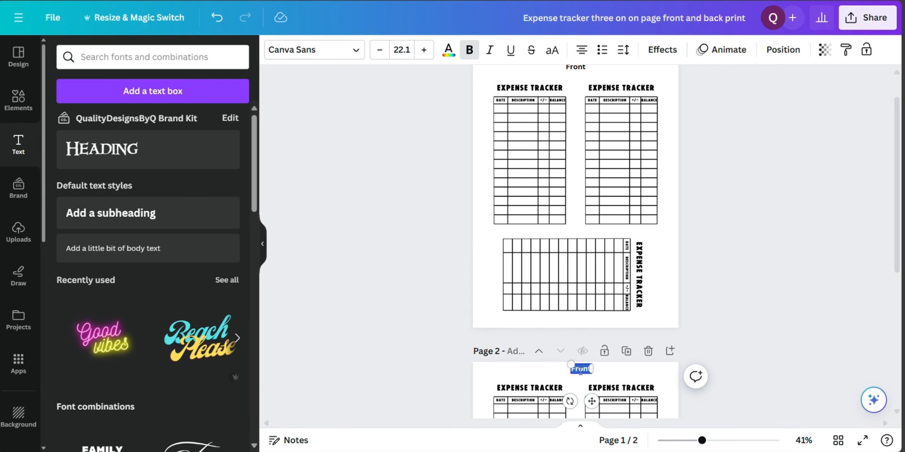
text(Back)
click(735, 295)
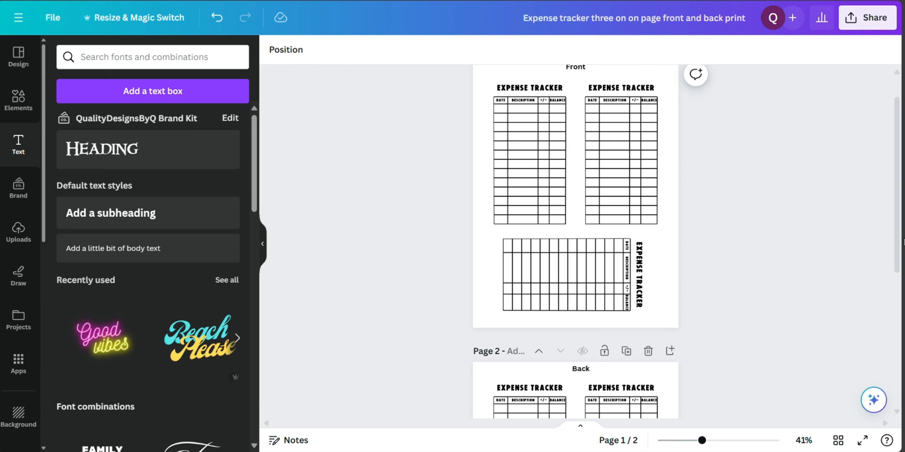
Download both pages as PDF Print with the CMYK colour profile
click(868, 18)
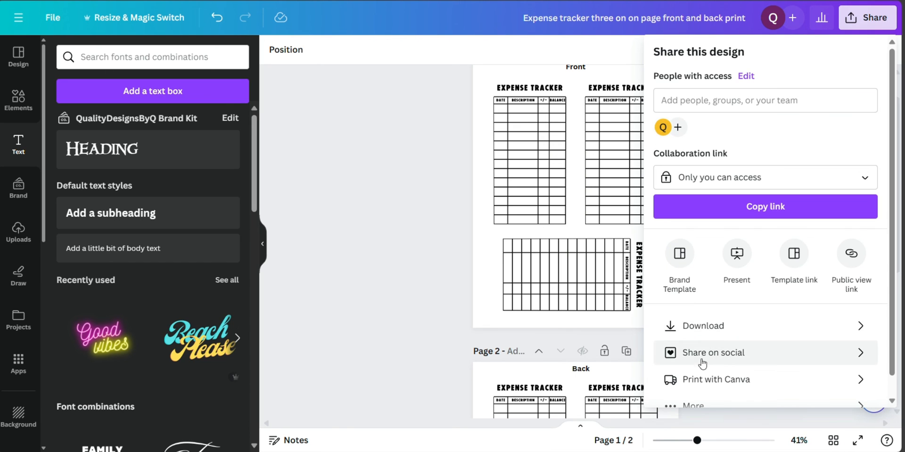
click(704, 326)
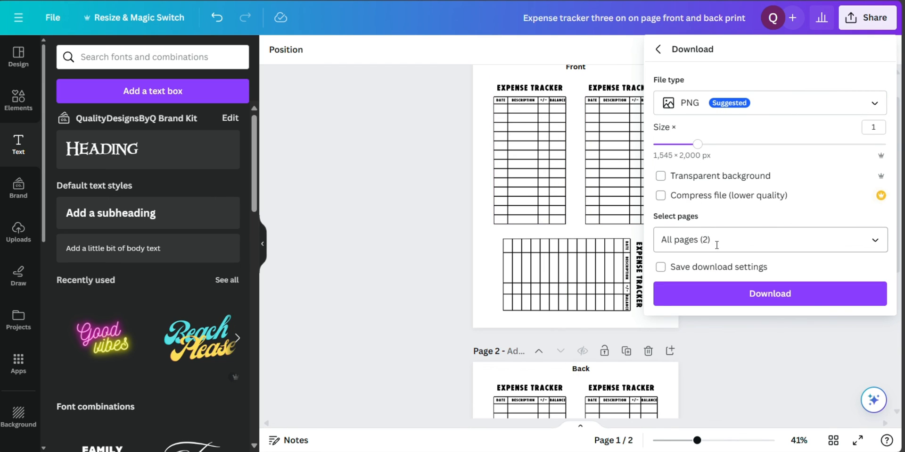
click(685, 107)
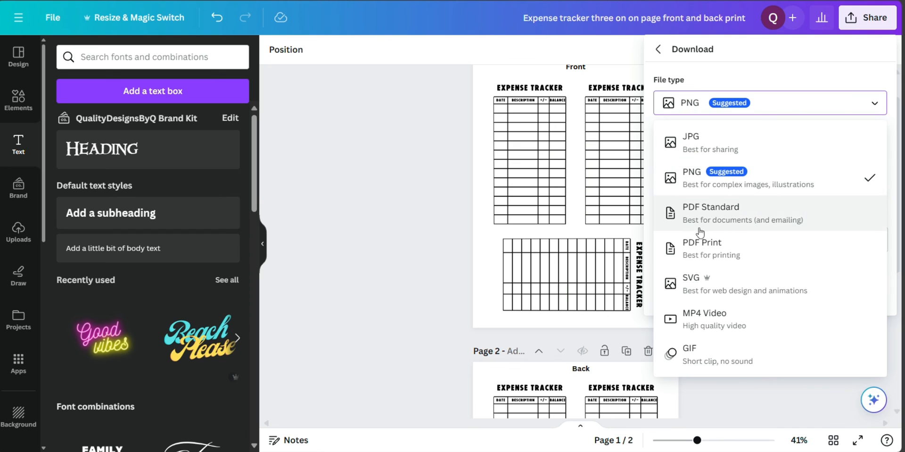
click(701, 245)
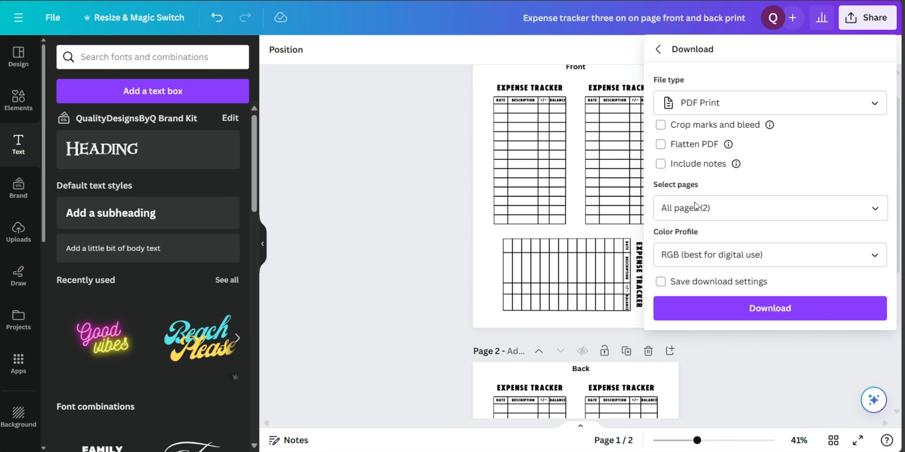
click(705, 260)
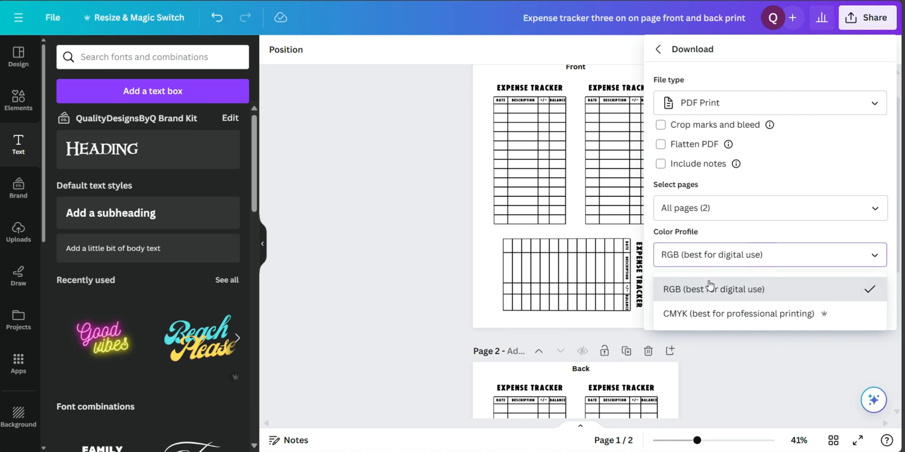
click(707, 314)
click(708, 314)
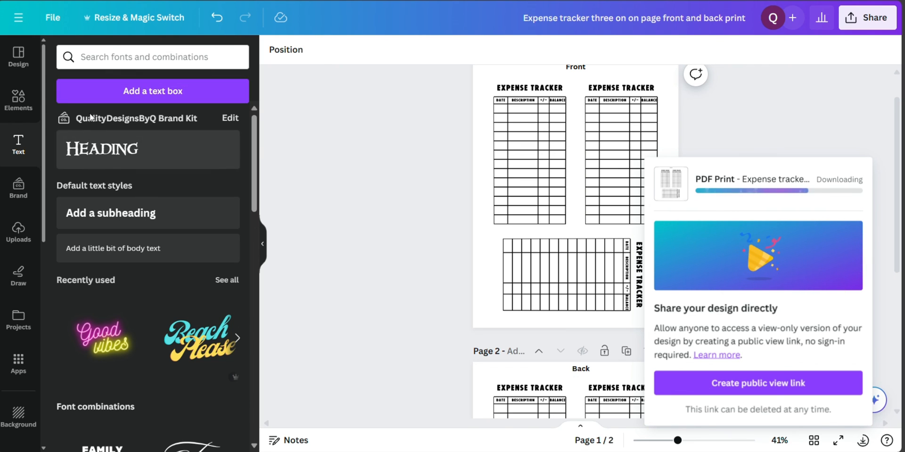
click(18, 105)
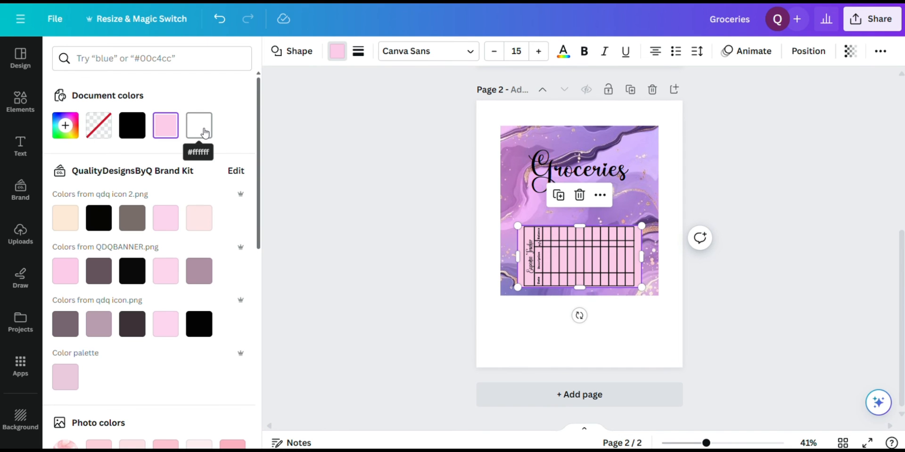
Set the fill of the rectangle behind the tracker on page 2 of the Groceries design to white
click(199, 127)
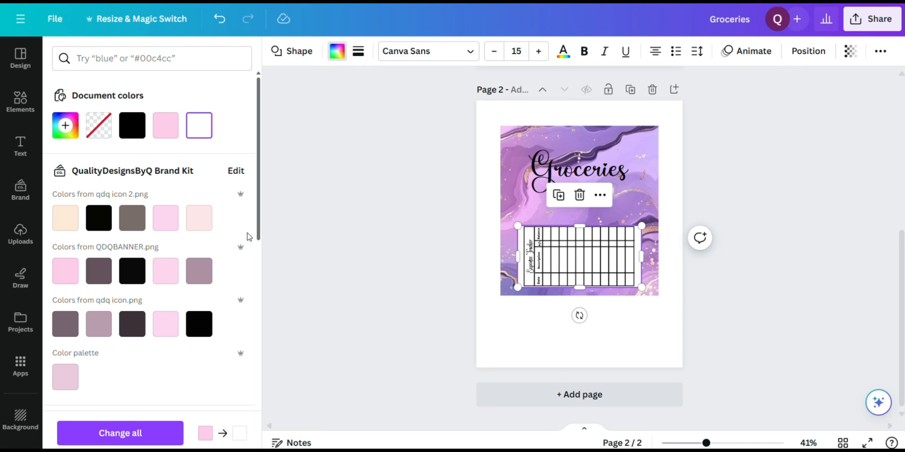
click(318, 226)
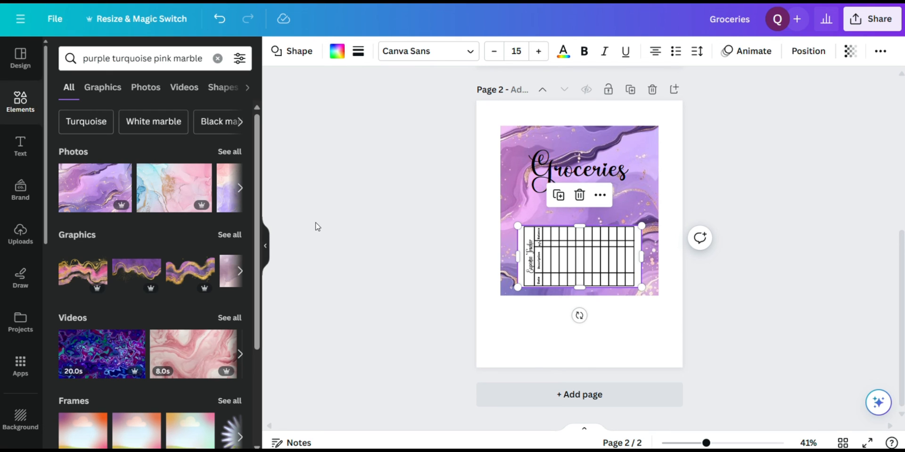
click(318, 226)
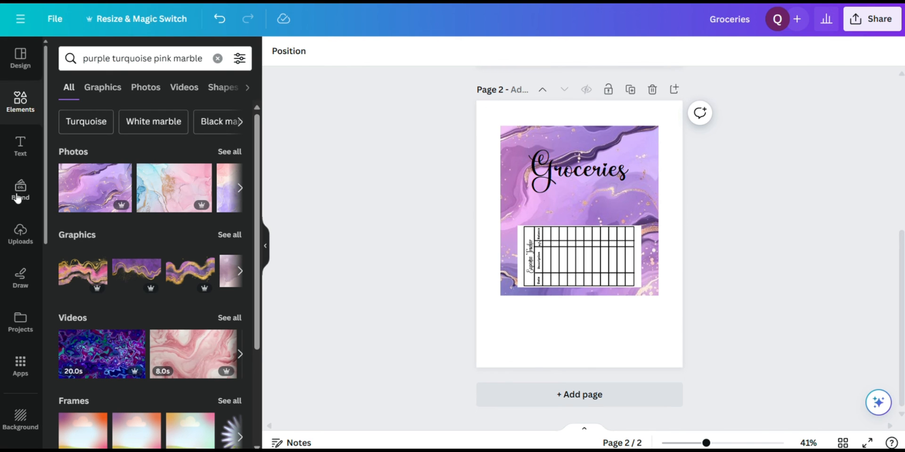
Replace the tracker image on the Groceries page with the uploaded Expense Tracker that has the bold title
click(17, 236)
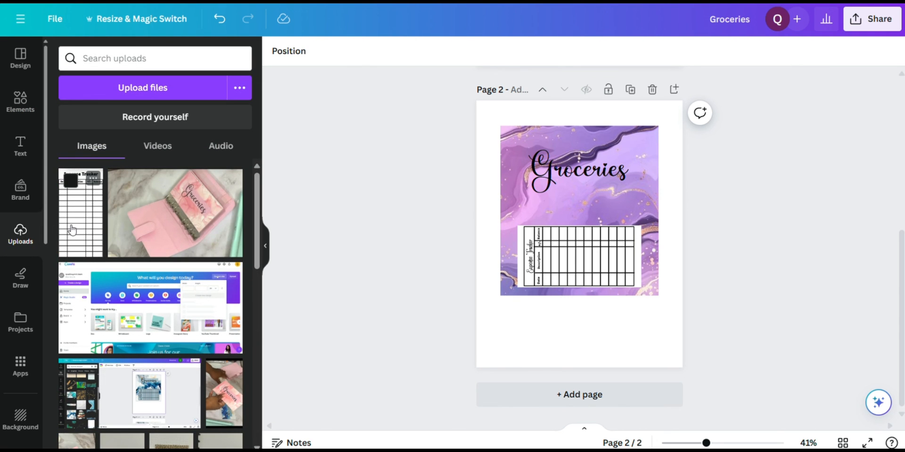
drag(71, 230, 532, 270)
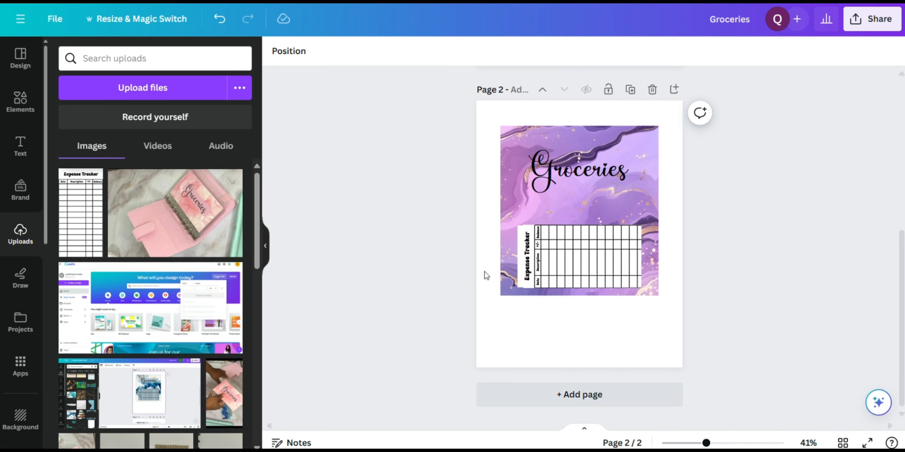
Move the white backing rectangle out from behind the tracker, down and left past the purple marble background's lower edge
click(519, 261)
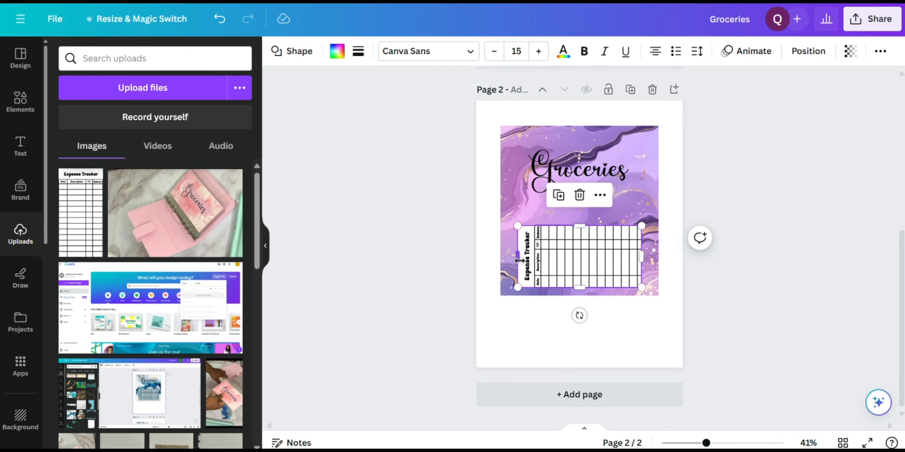
drag(517, 260, 528, 307)
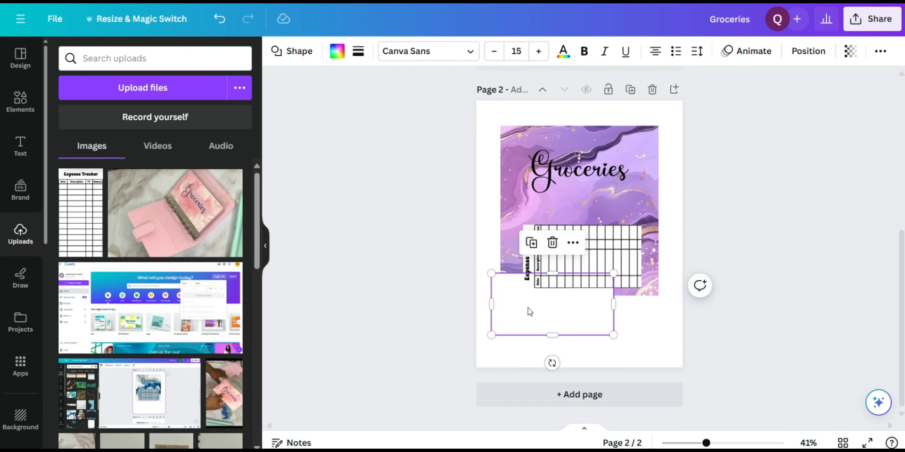
click(529, 307)
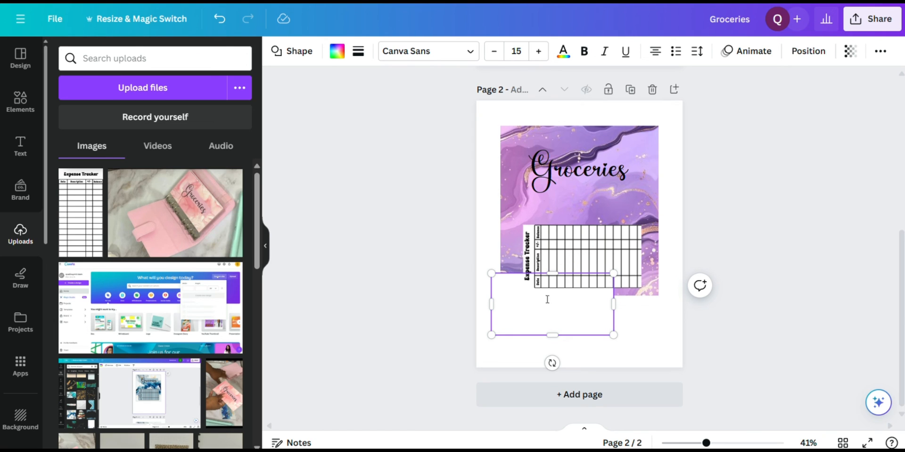
Widen the Expense Tracker image slightly on the purple marble background of page 2
click(591, 255)
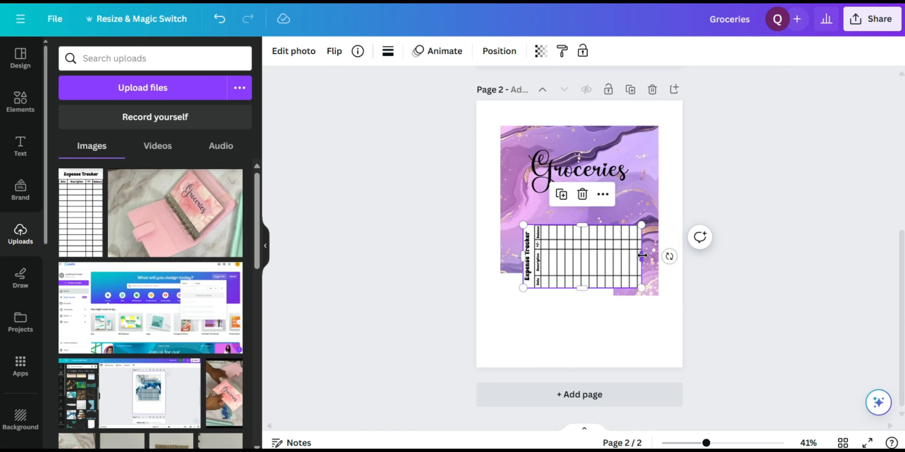
drag(642, 255, 595, 249)
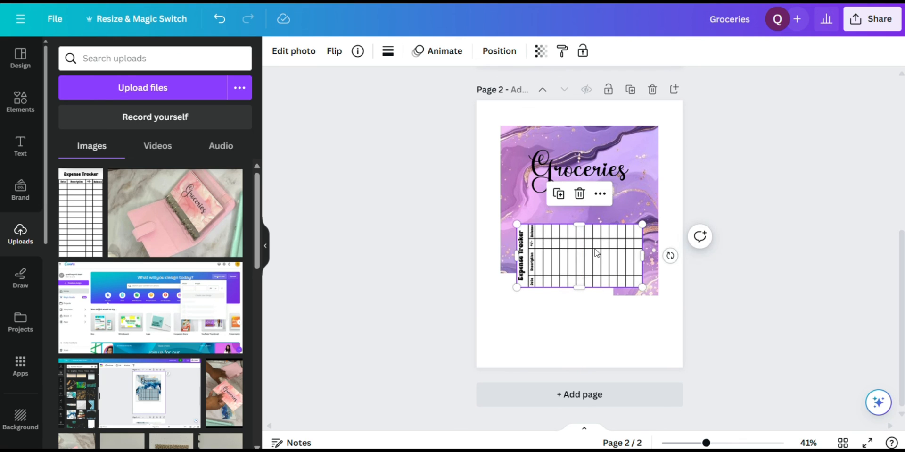
Delete the white backing rectangle that sits over the marble background's lower edge
click(531, 333)
drag(531, 333, 557, 357)
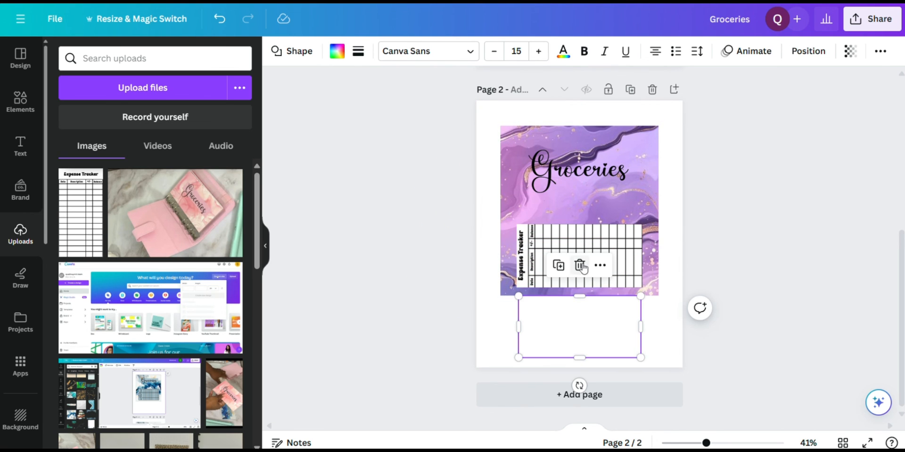
click(581, 265)
Replace the horizontal tracker on page 2 with a fresh copy of the uploaded Expense Tracker image
click(570, 269)
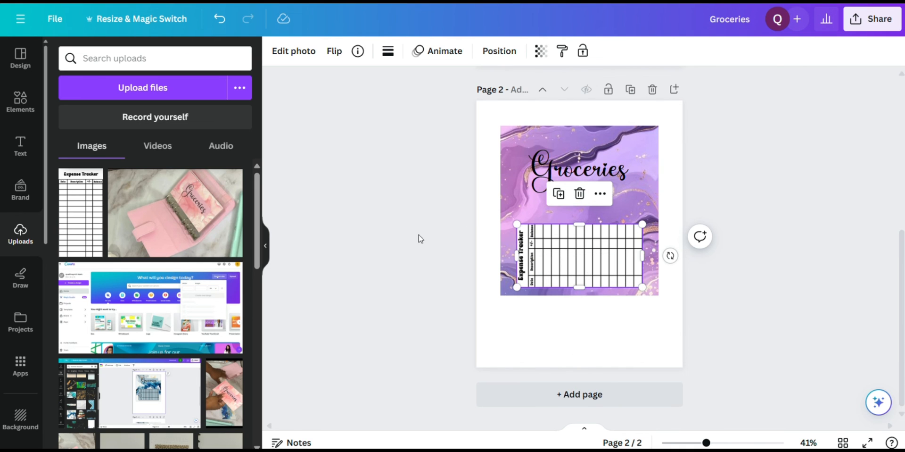
click(579, 192)
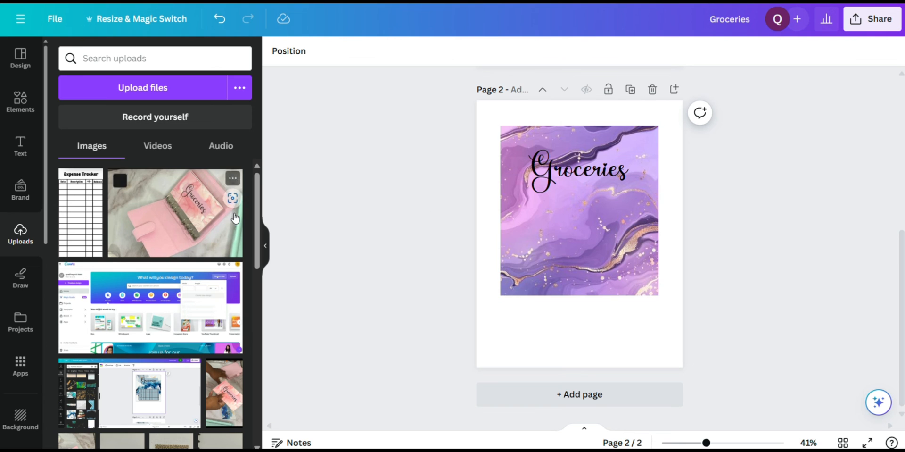
click(75, 227)
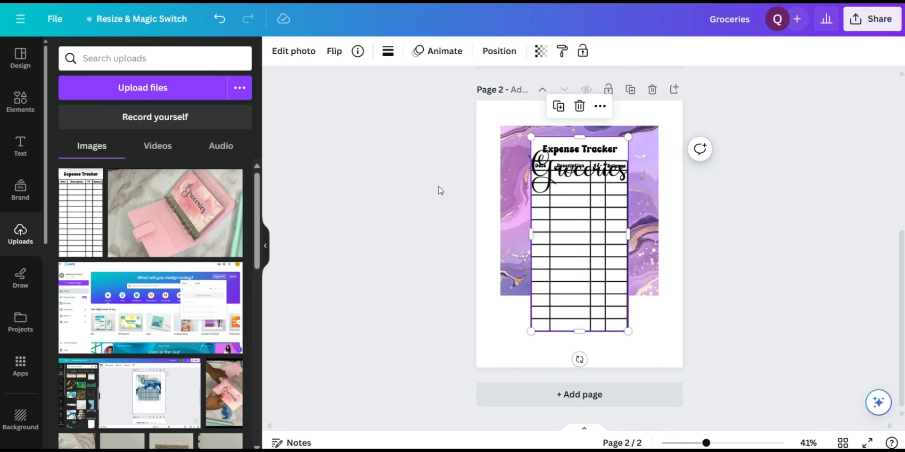
Rotate the new tracker 90° counterclockwise, shrink it, and place it below the Groceries title within the marble background
drag(580, 359, 678, 233)
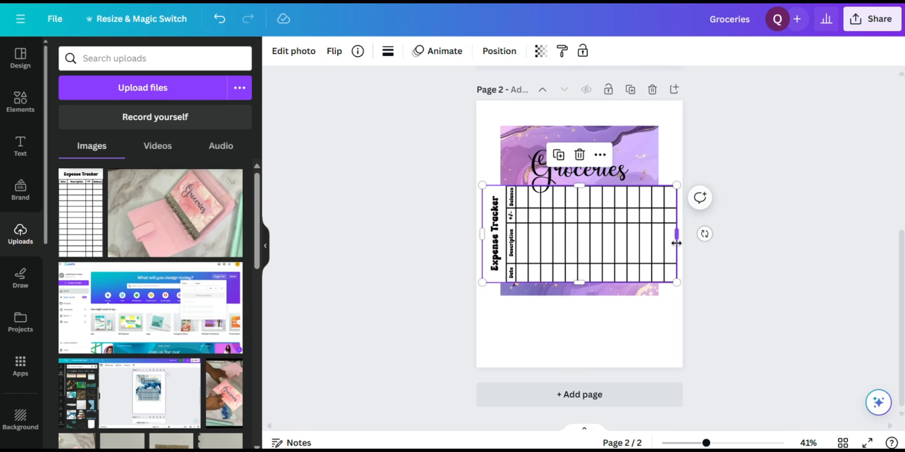
drag(677, 281, 605, 241)
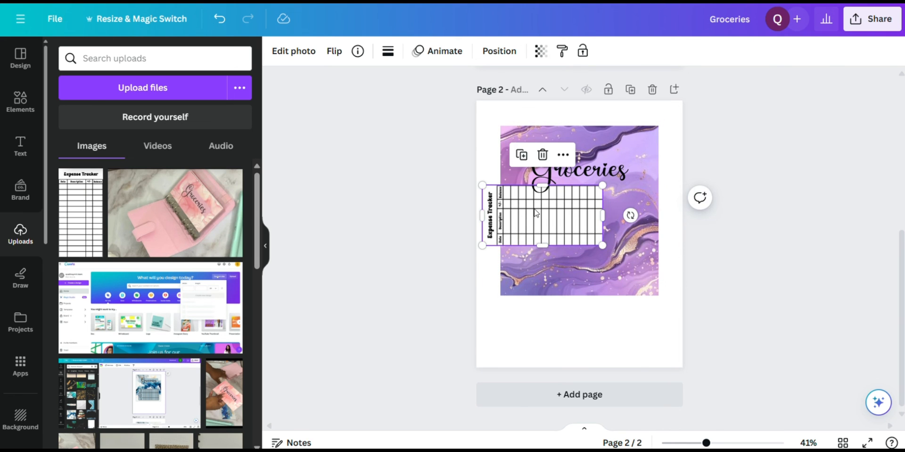
drag(538, 208, 574, 249)
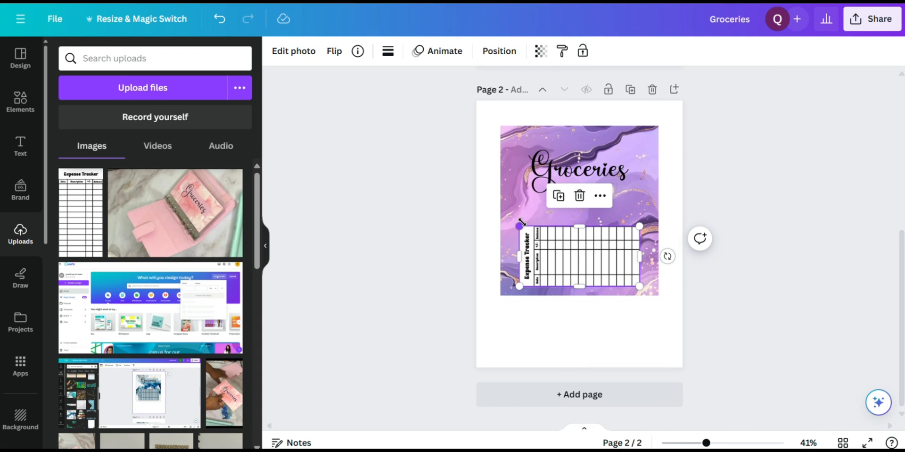
Enlarge the tracker from its corners until it nearly spans the marble background's width below the Groceries title
drag(520, 226, 515, 223)
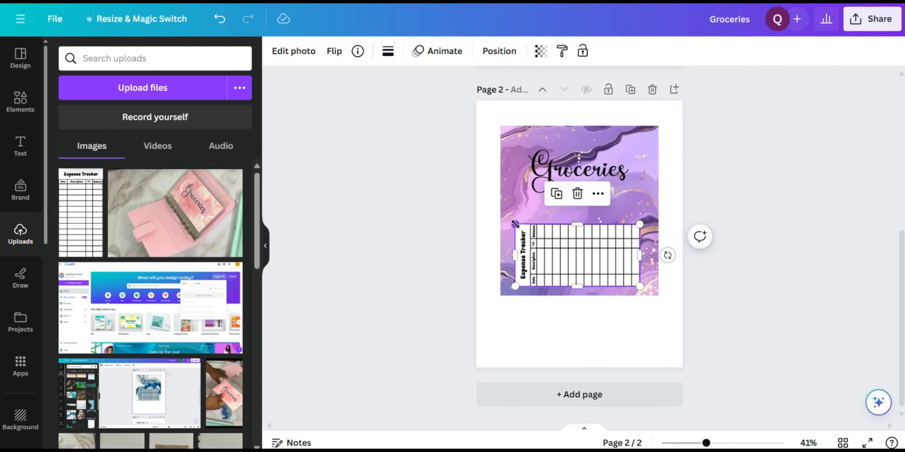
drag(561, 257, 563, 258)
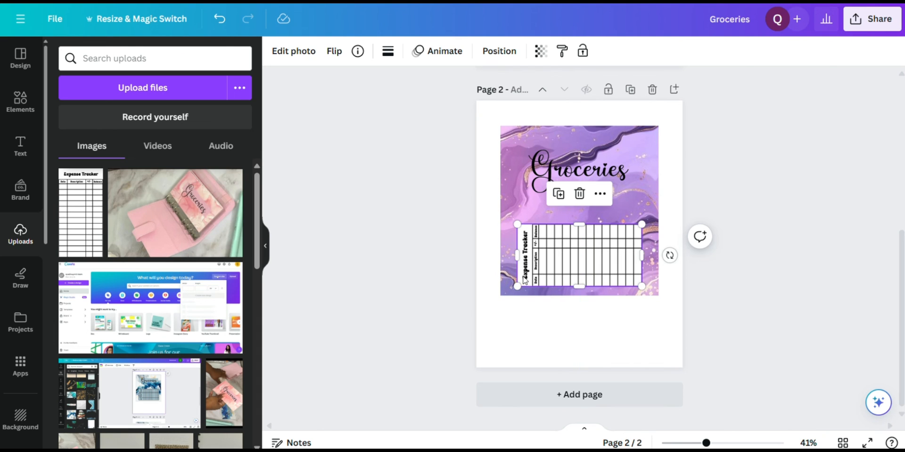
drag(515, 287, 508, 291)
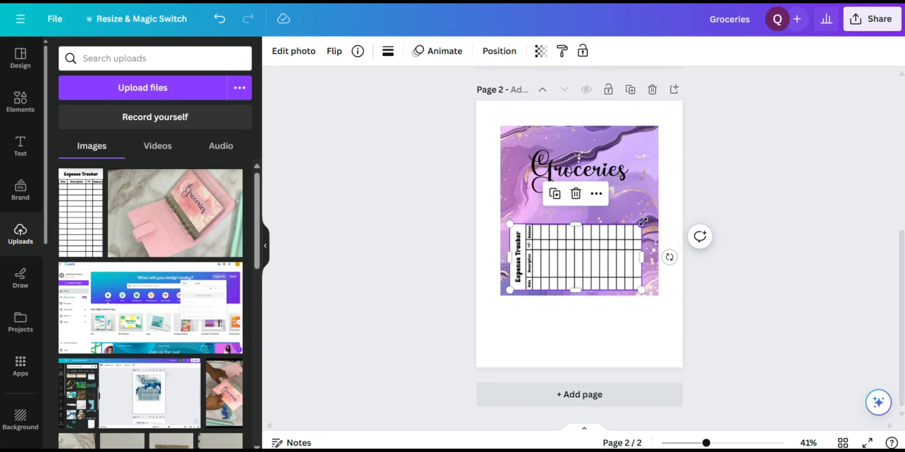
drag(643, 222, 655, 217)
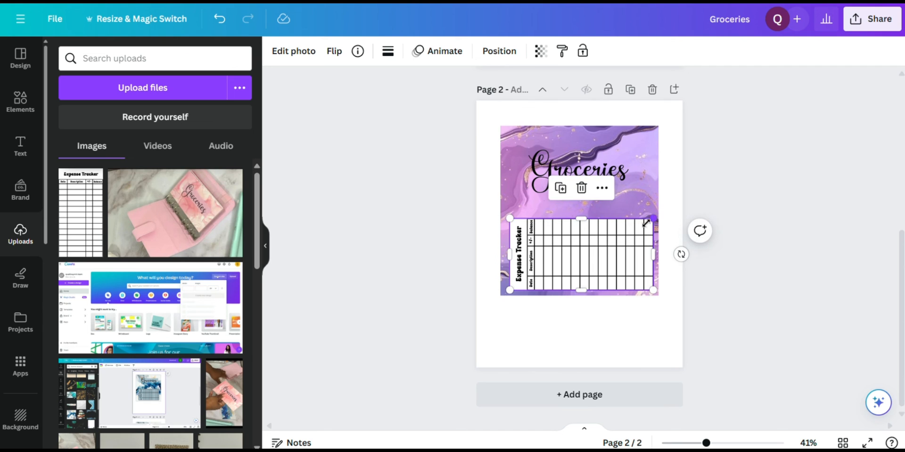